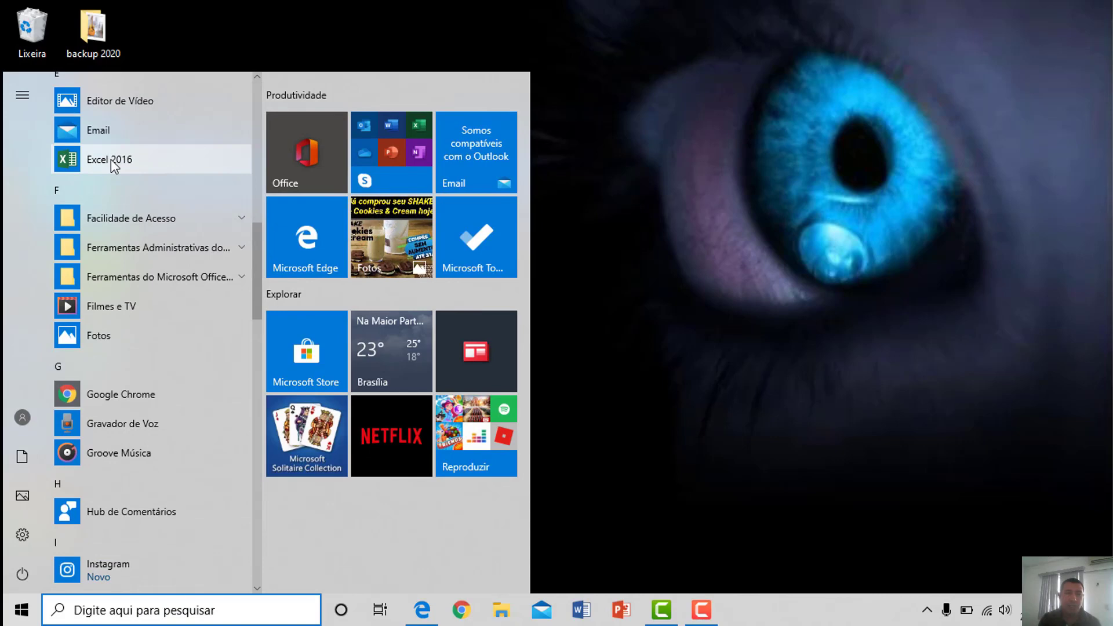
Launch Excel 2016 from the installed apps and close it, and repeat this with the Run command "excel".
left_click(110, 158)
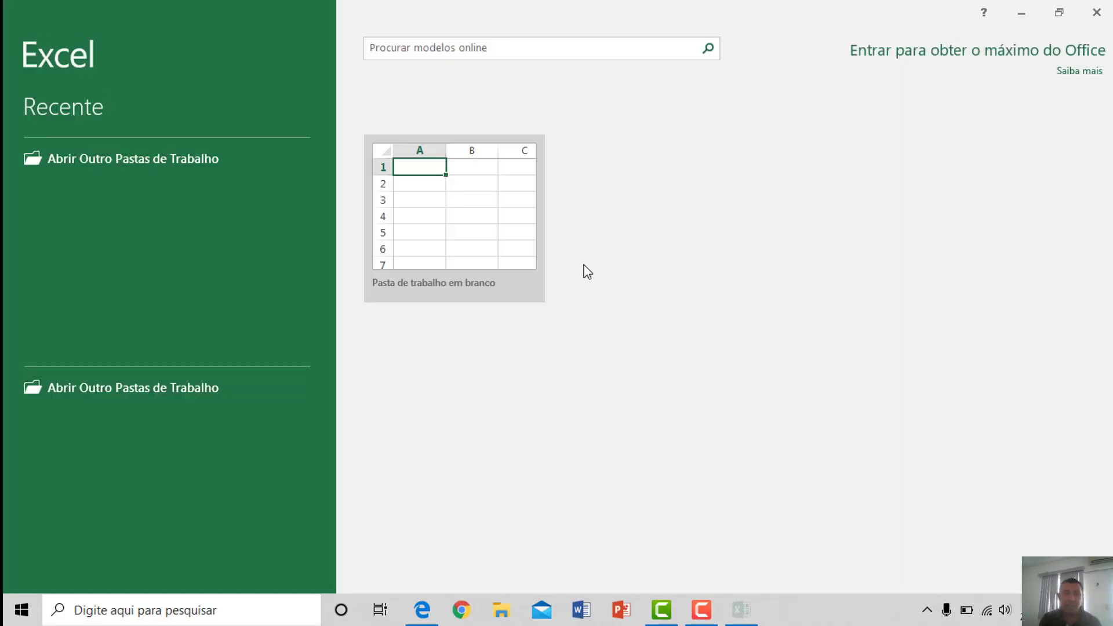
left_click(1095, 14)
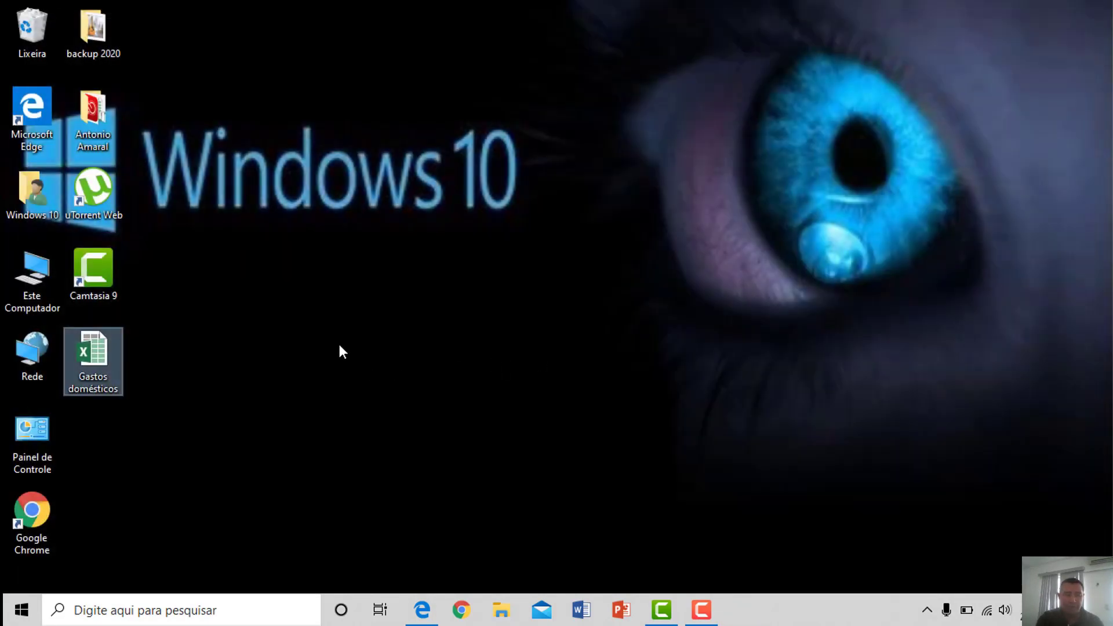
key("super+r")
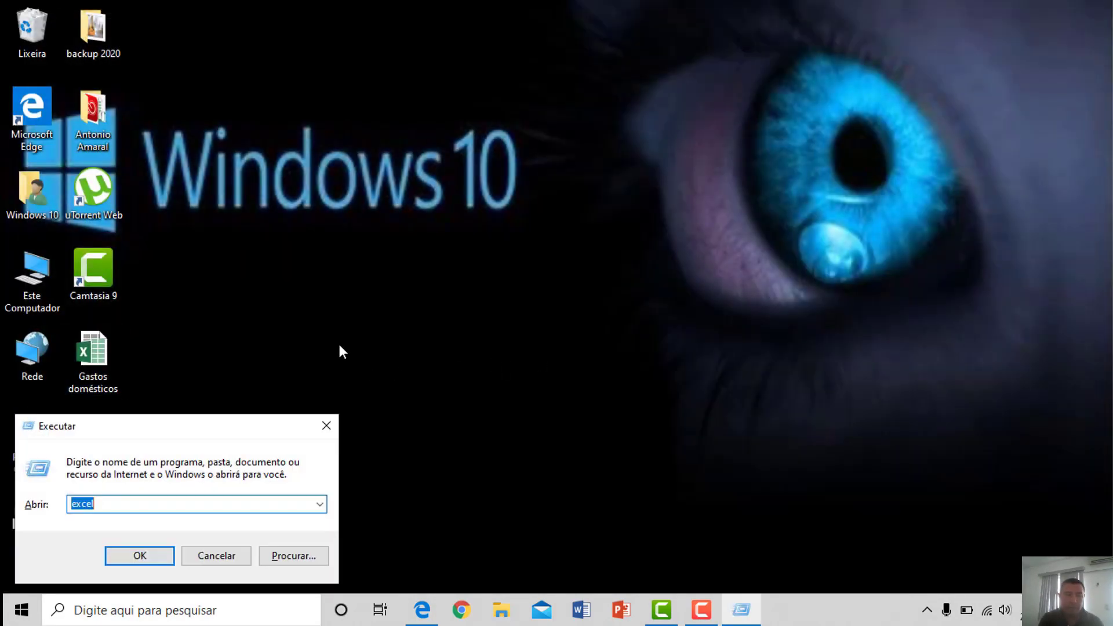
left_click(149, 555)
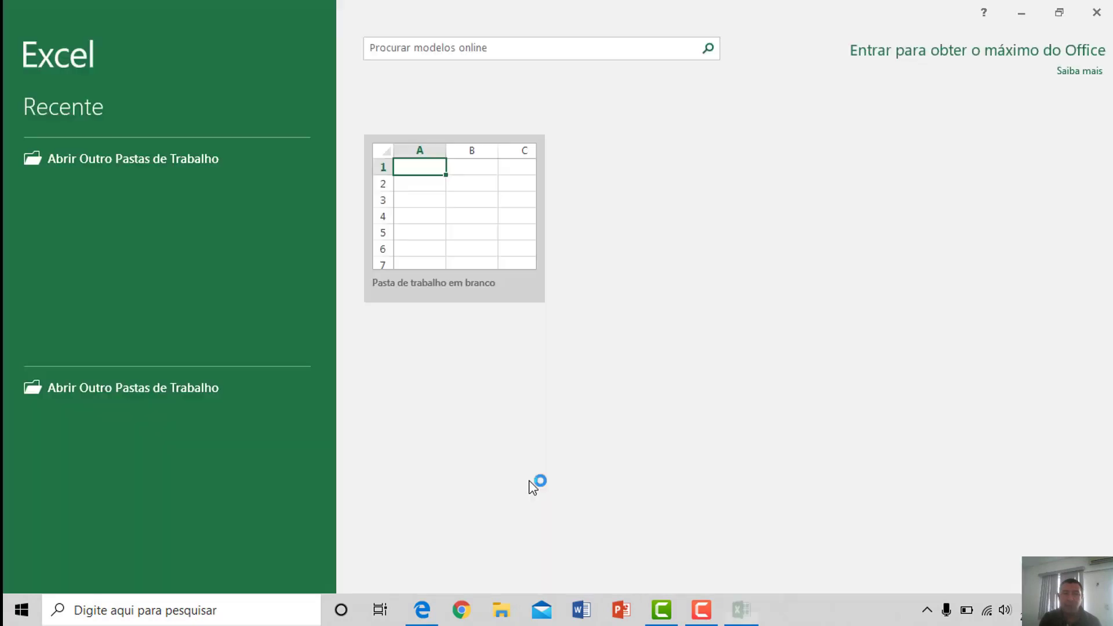
left_click(1100, 8)
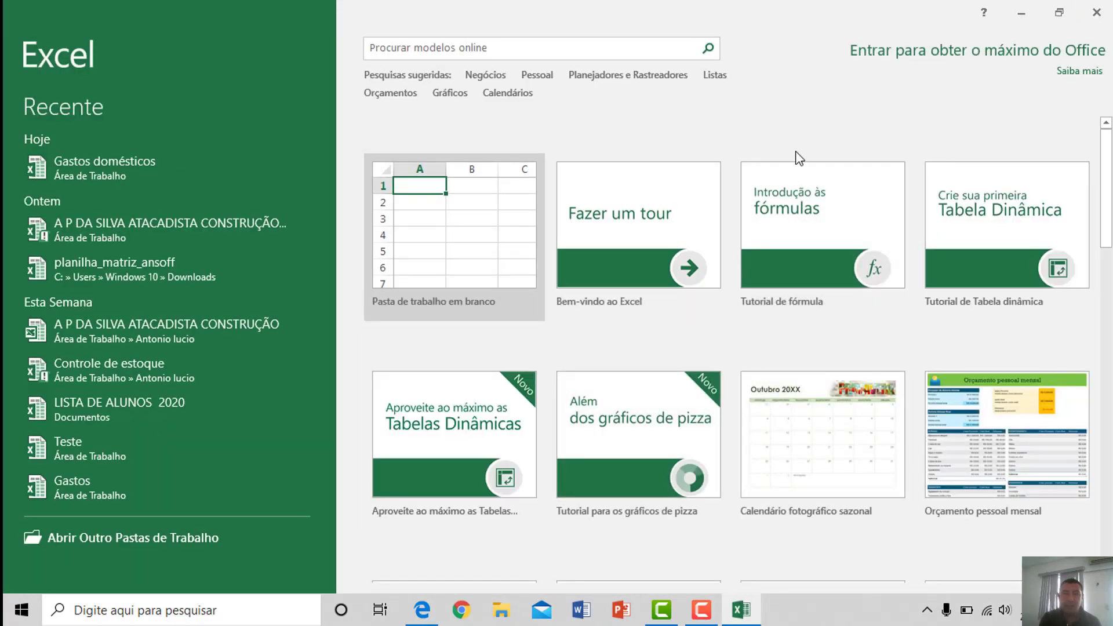
Search Windows for "excel", open Excel 2016 and create a blank workbook.
left_click(140, 609)
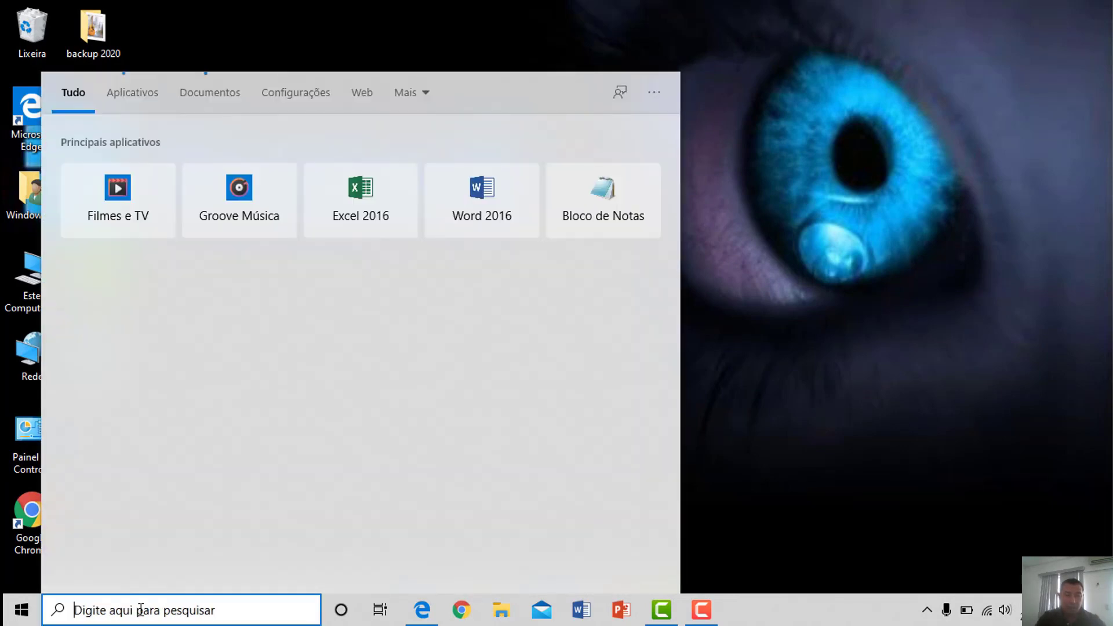
type("excel")
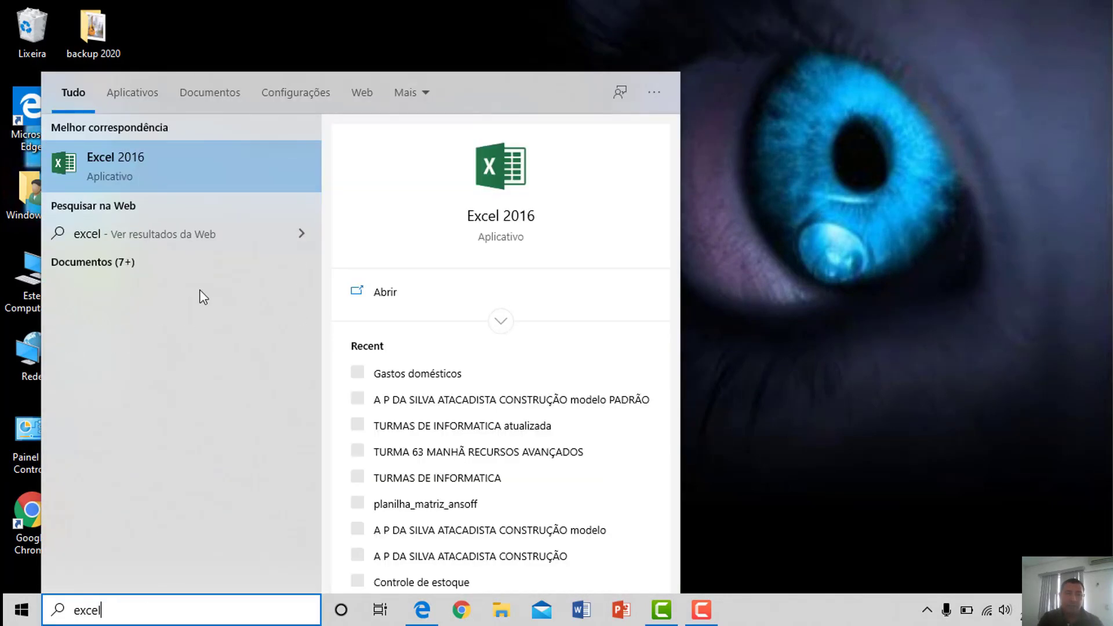
left_click(194, 168)
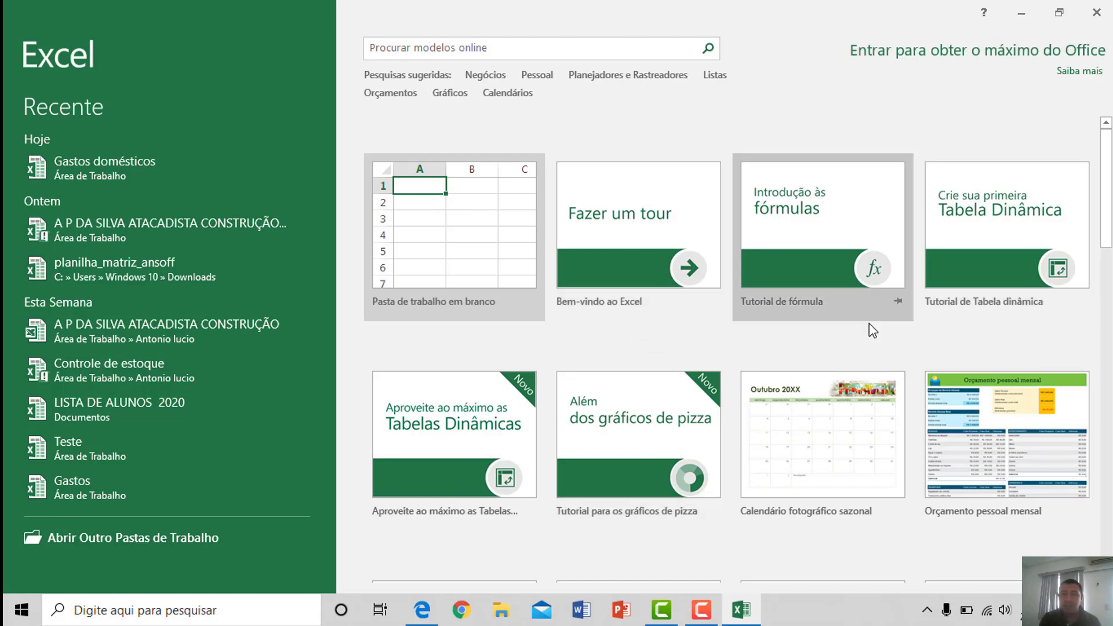
left_click(440, 235)
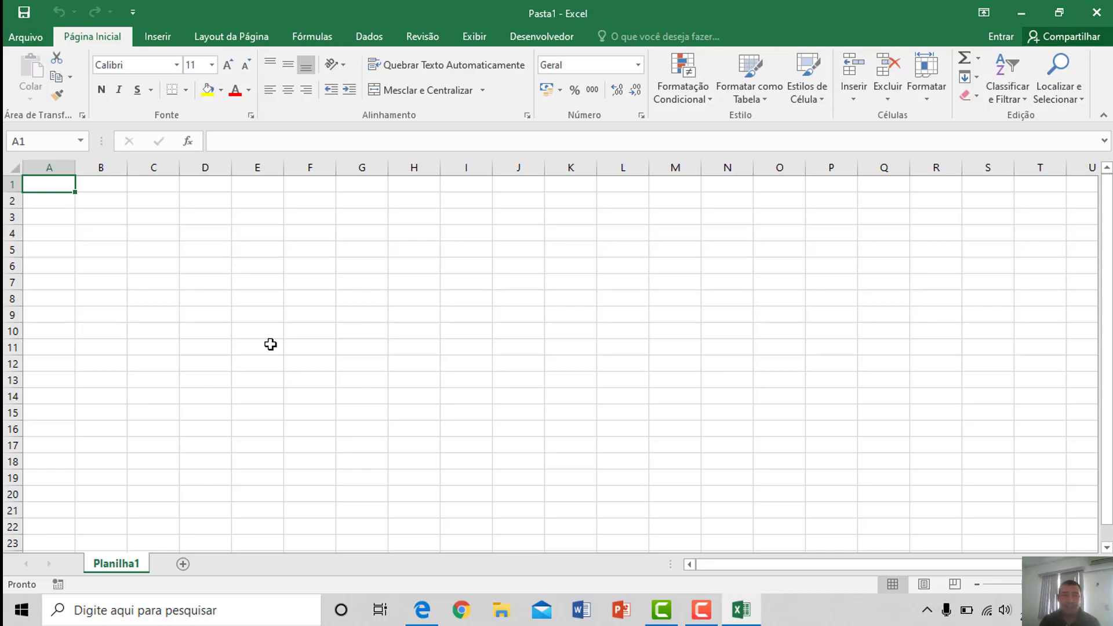
Enter the sample text "hjkhjkhjkhjkhj" in cell E4 and erase it completely.
left_click(212, 232)
left_click(164, 233)
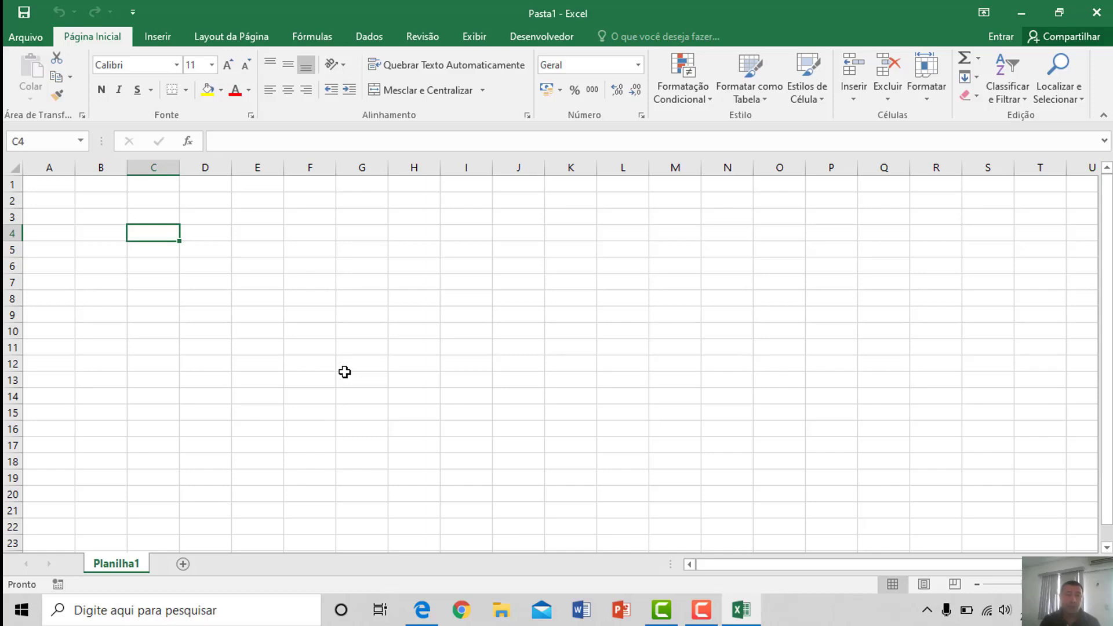
left_click(257, 232)
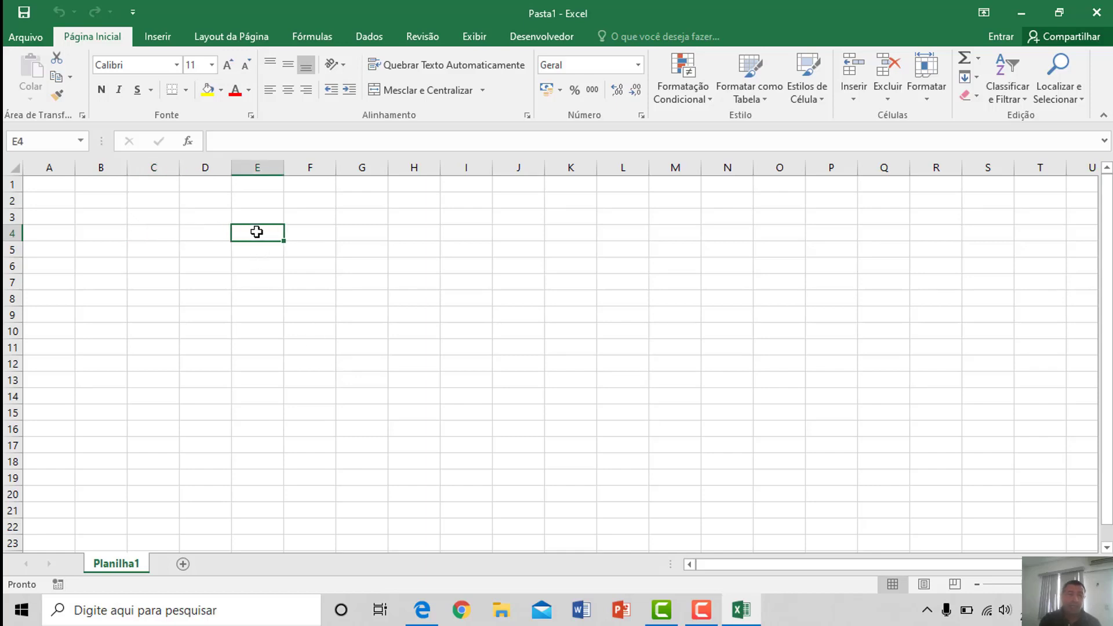
type("hjkhjkhjkhjkhj")
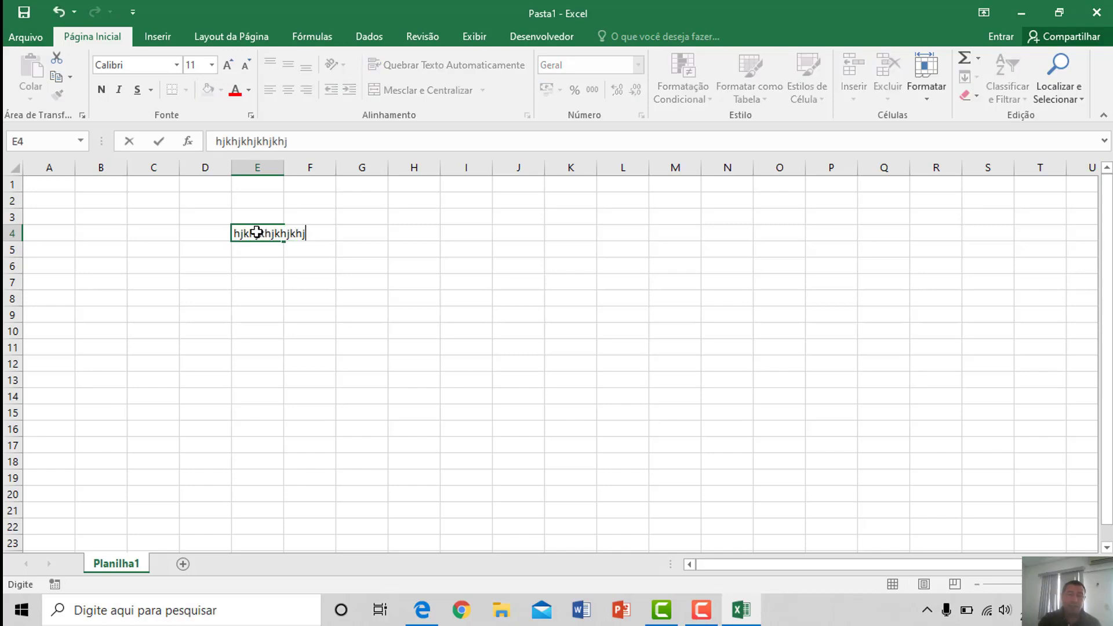
key("BackSpace")
key("BackSpace")
key("BackSpace")
key("BackSpace")
key("BackSpace")
key("BackSpace")
key("BackSpace")
key("BackSpace")
key("BackSpace")
key("BackSpace")
key("BackSpace")
key("BackSpace")
key("BackSpace")
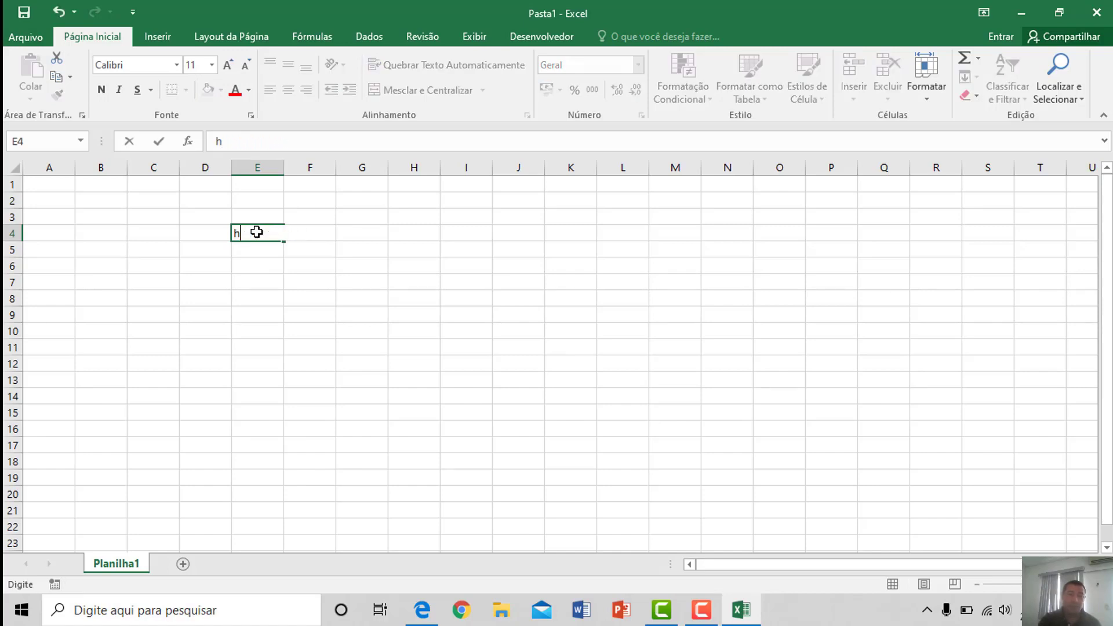
key("BackSpace")
key("Return")
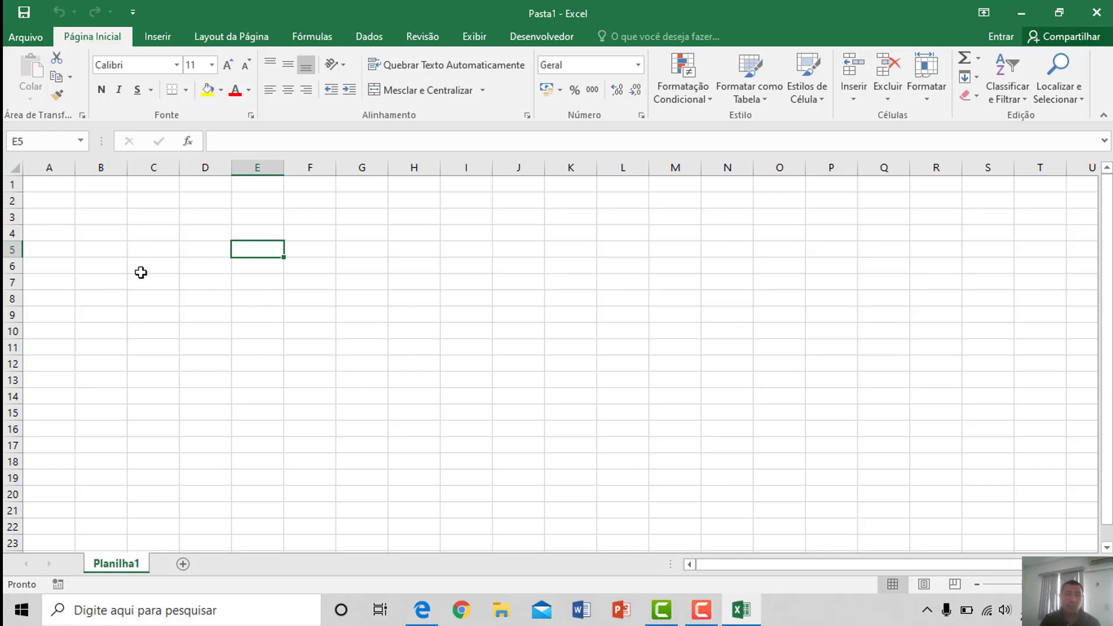
Select cells B6, C3, E6, G6, G3 and C3 one after another to examine their column and row references.
left_click(107, 264)
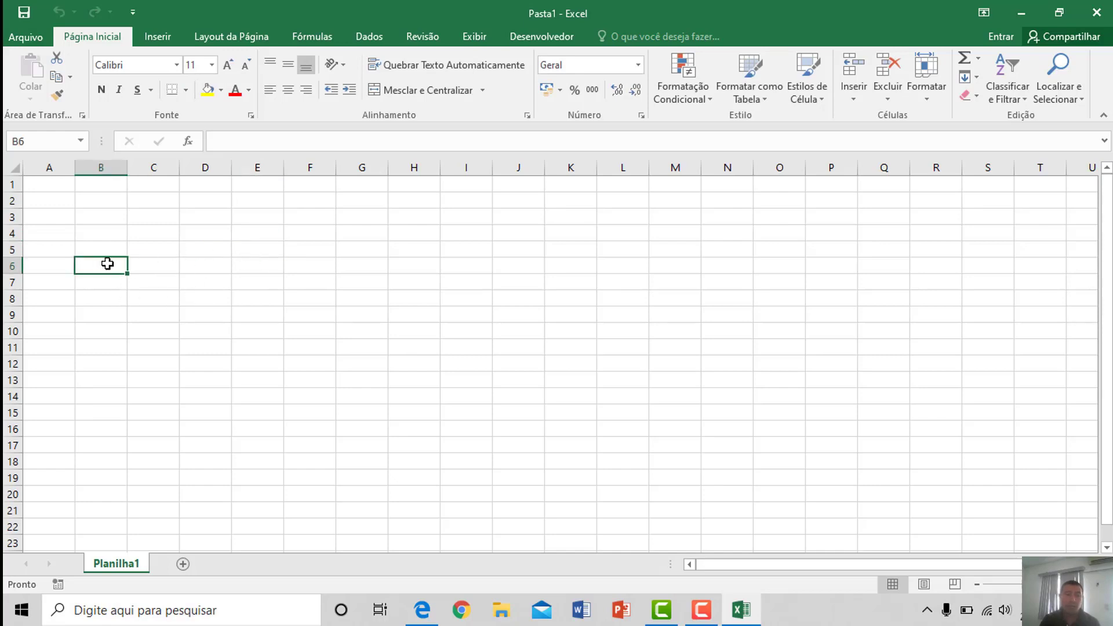
left_click(156, 216)
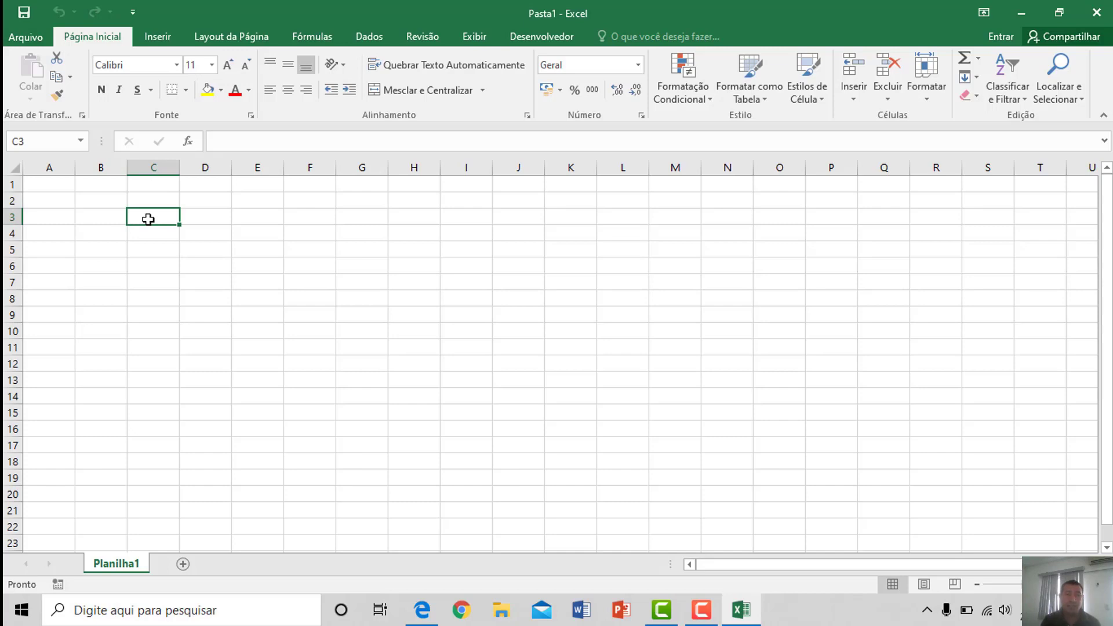
left_click(260, 265)
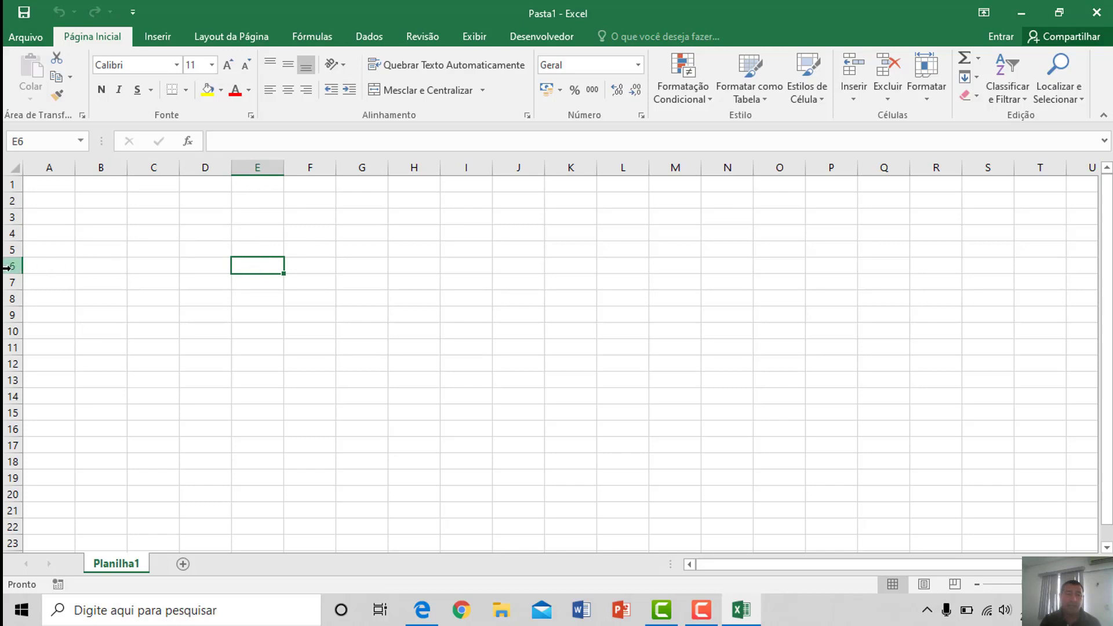
left_click(364, 269)
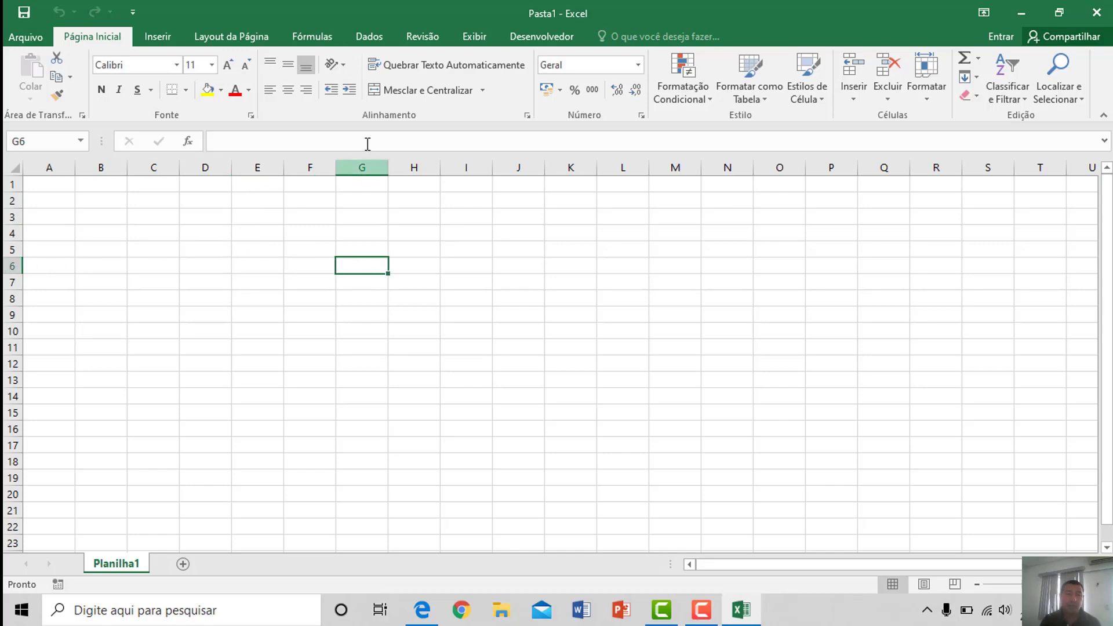
left_click(365, 212)
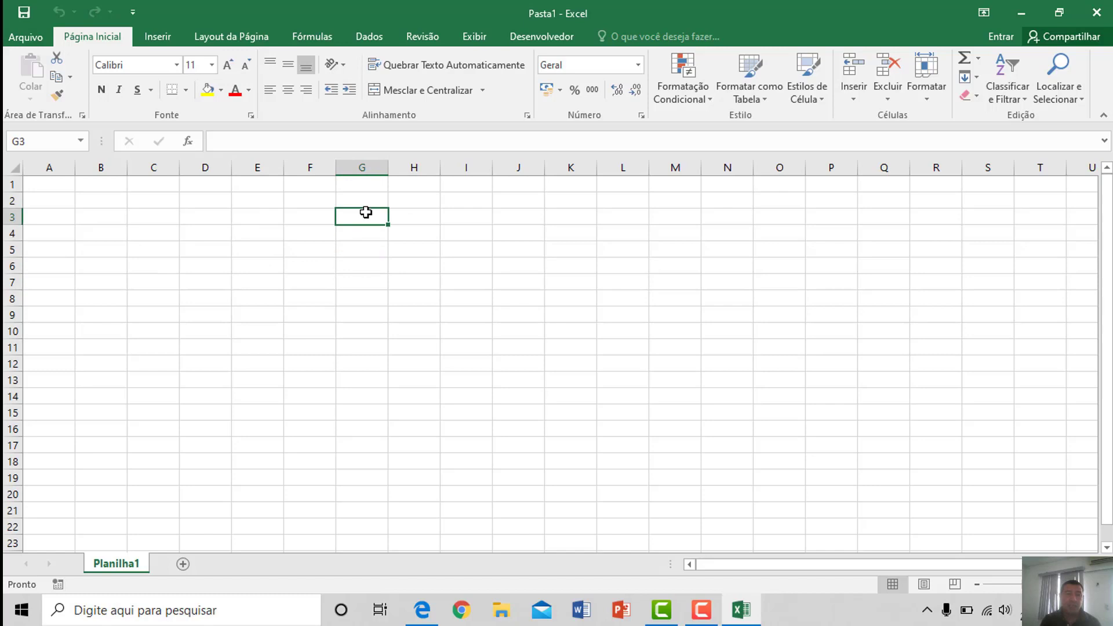
left_click(149, 220)
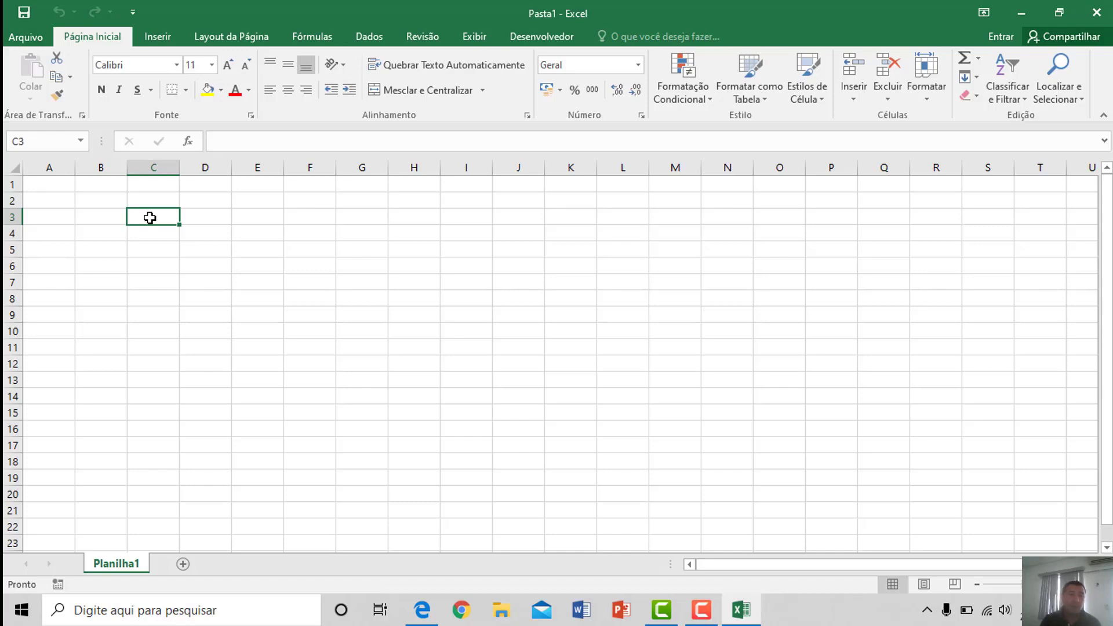
From cell A1, jump to the last column and back, and to the last row and back, to examine the sheet's limits.
left_click(47, 184)
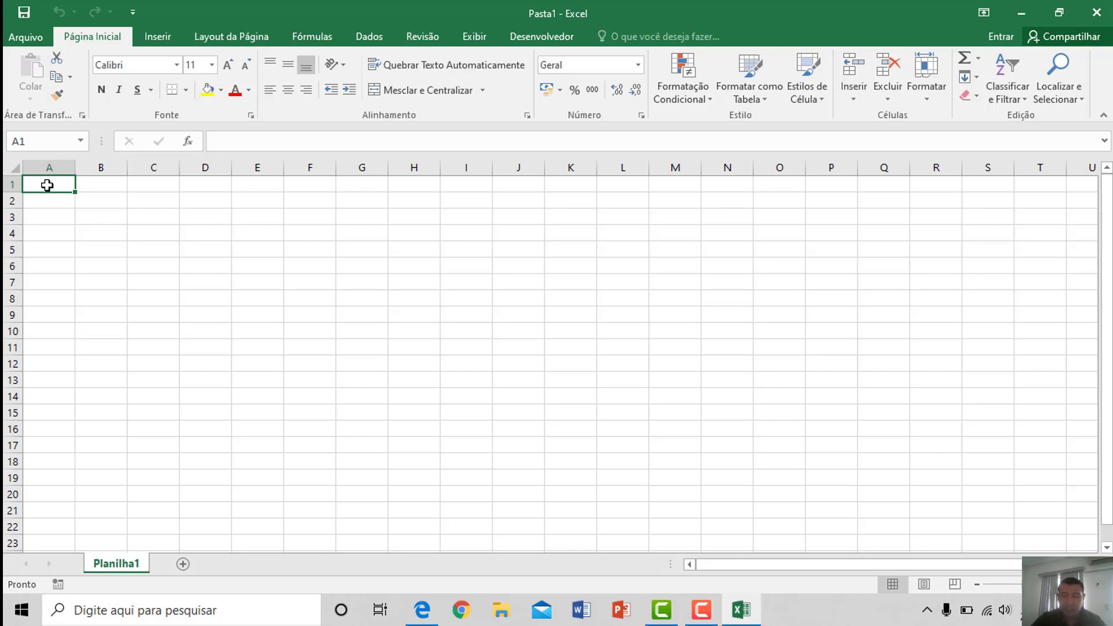
key("ctrl+Right")
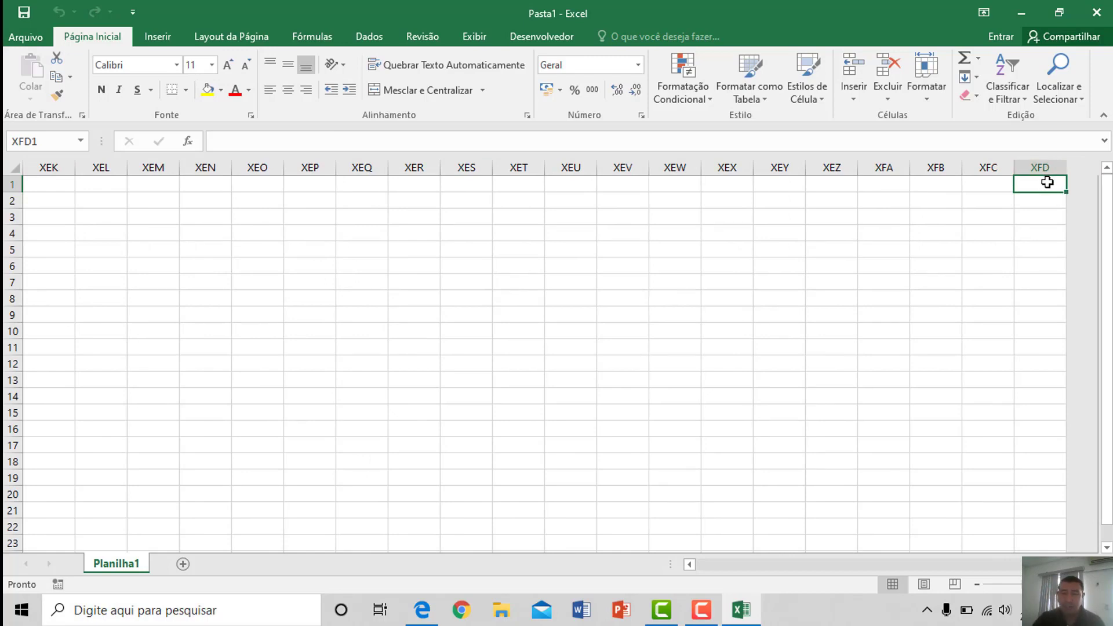
key("ctrl+Left")
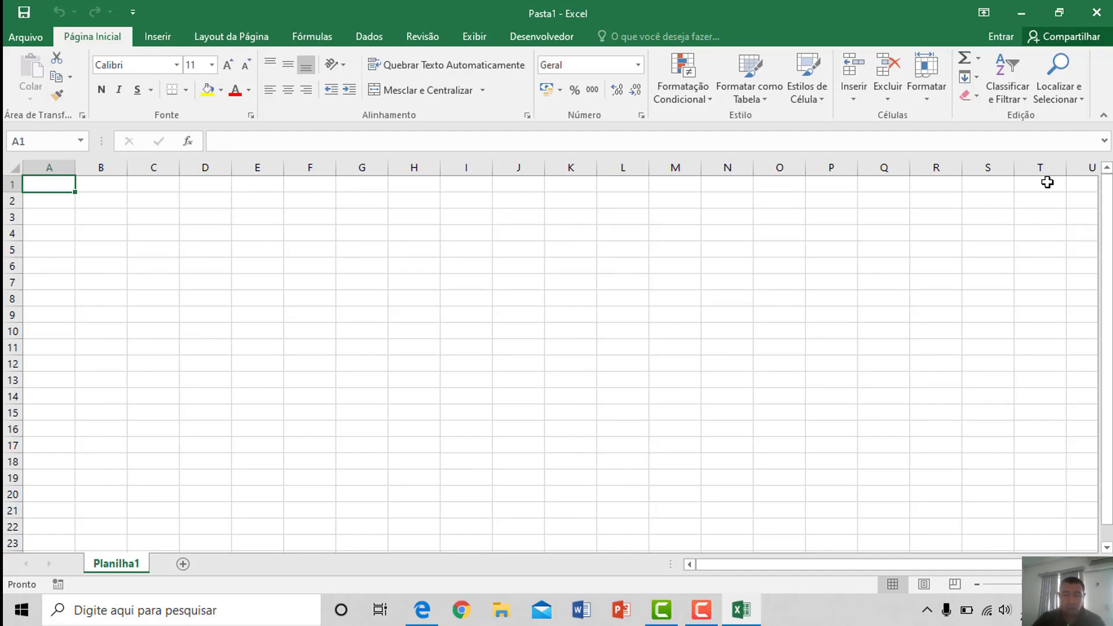
key("ctrl+Down")
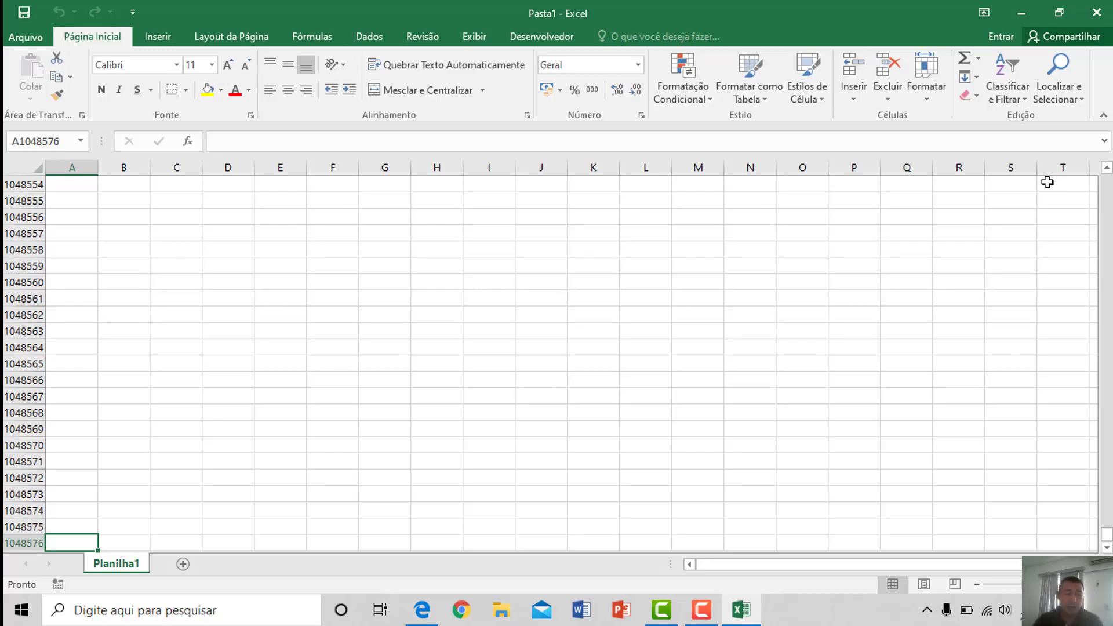
key("ctrl+Up")
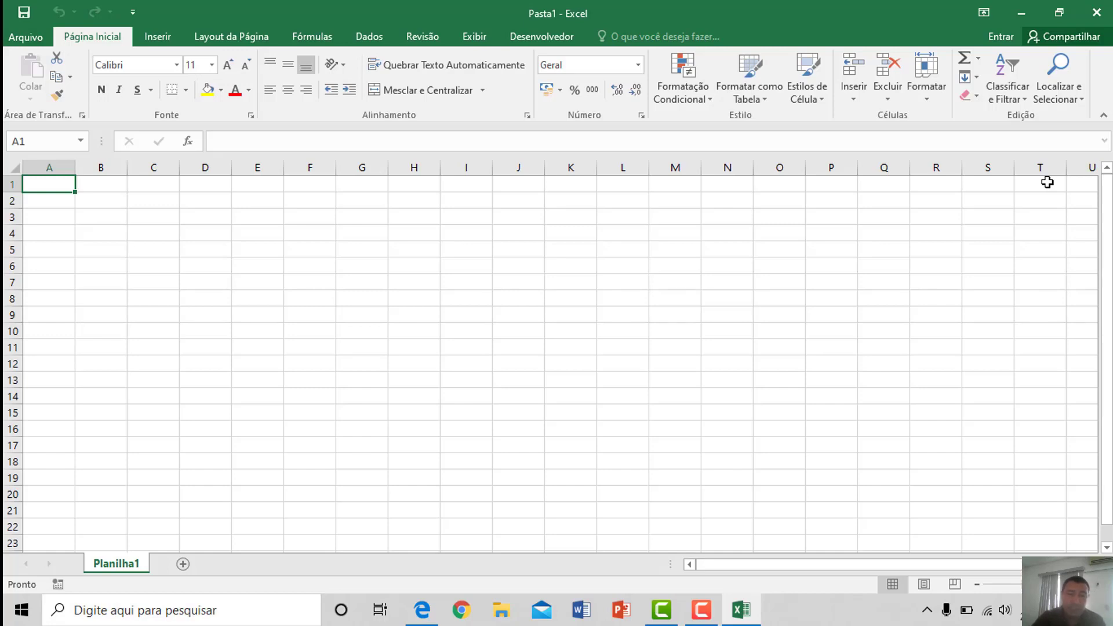
Use the Go To command to jump to cell E7000.
key("ctrl+g")
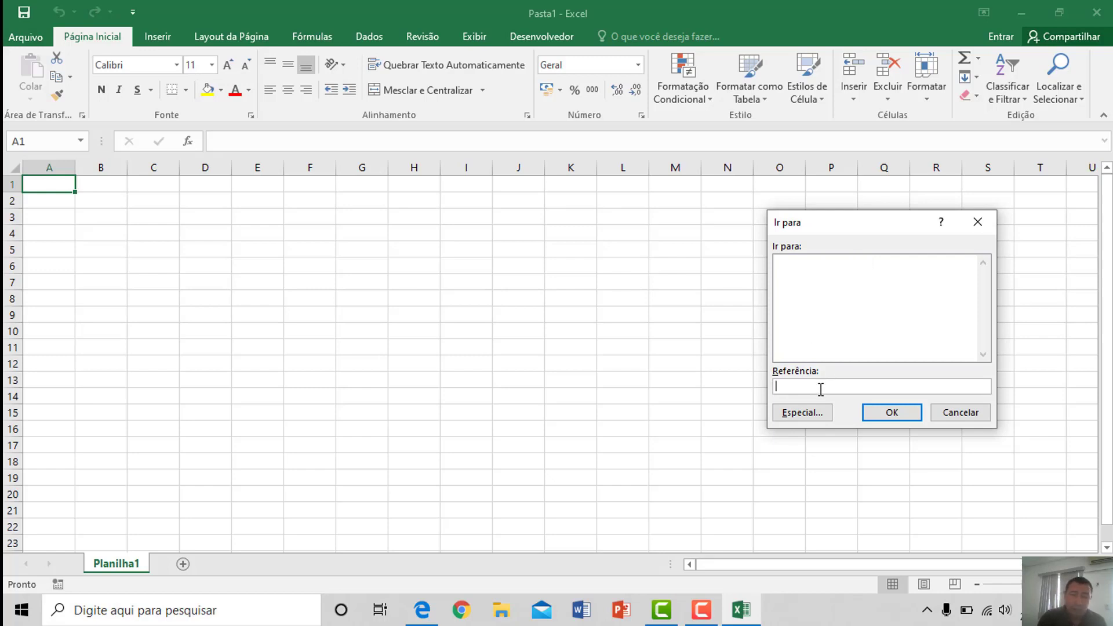
type("e70")
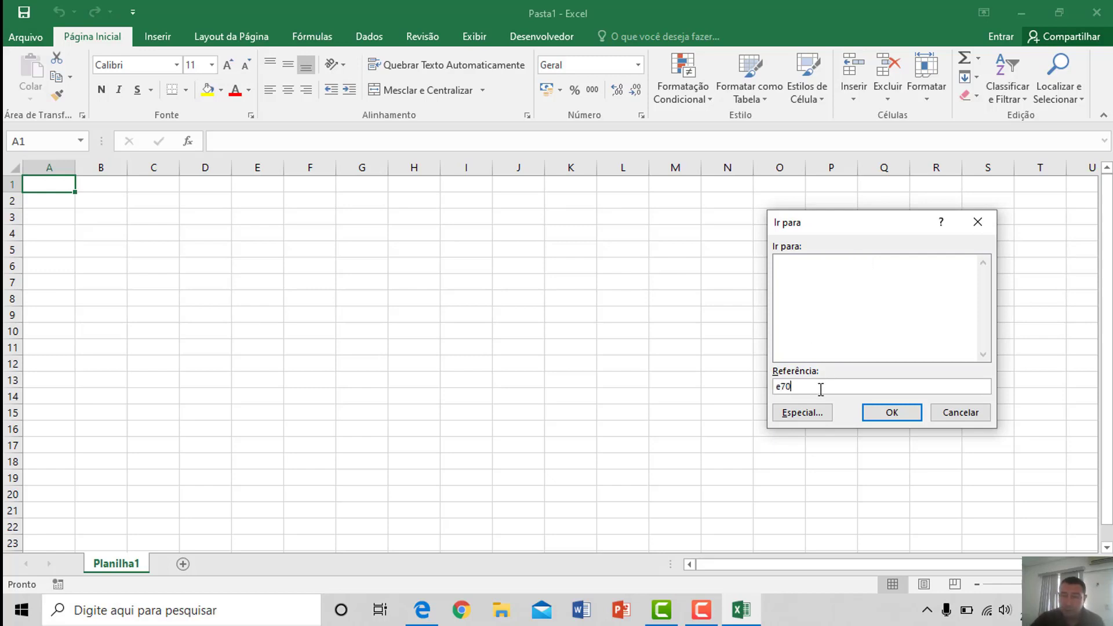
type("00")
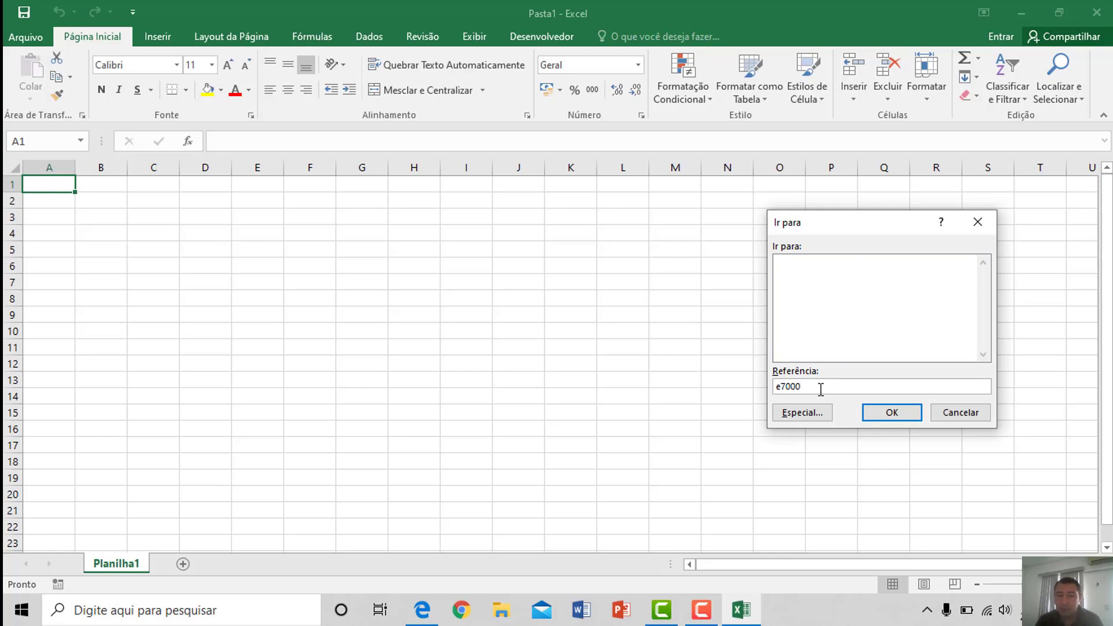
left_click(900, 411)
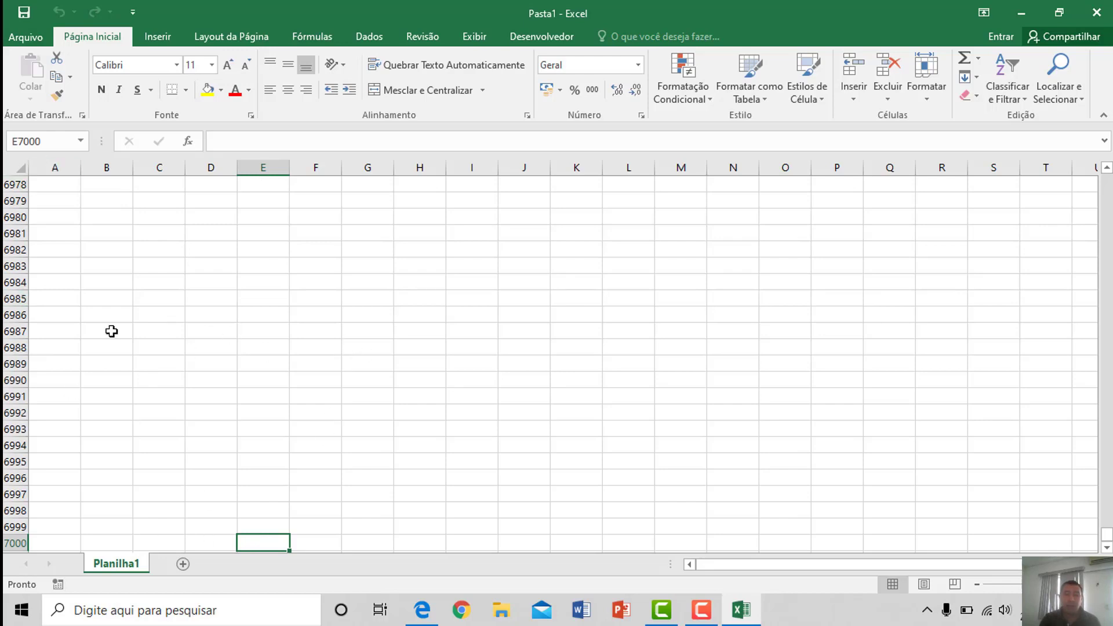
Jump straight to cell M10000 by its reference and return to cell A1.
left_click(51, 142)
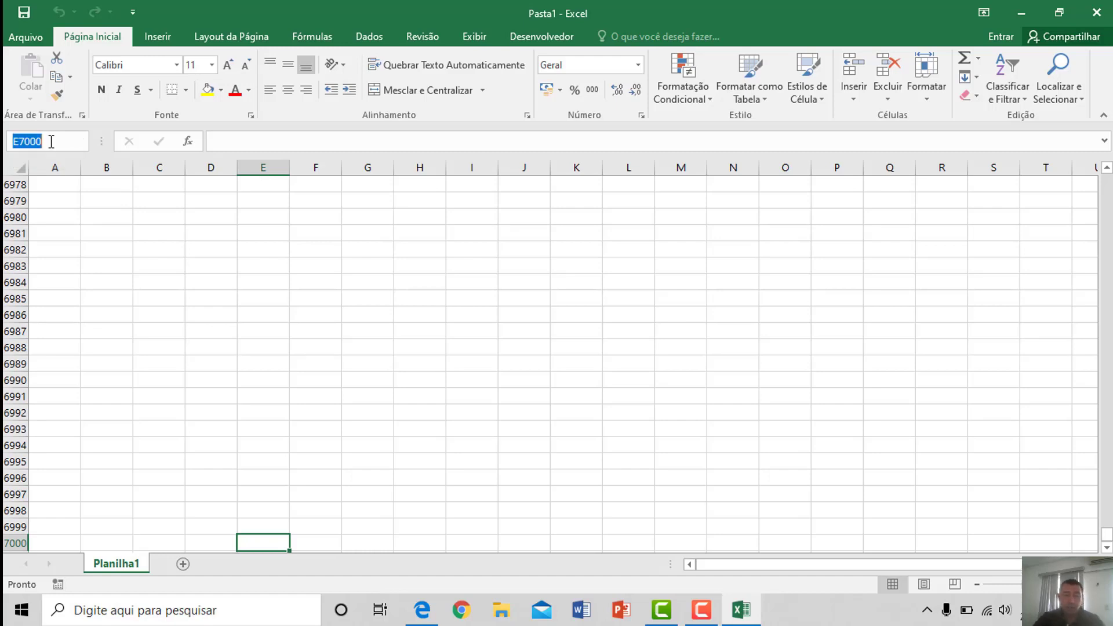
type("m10")
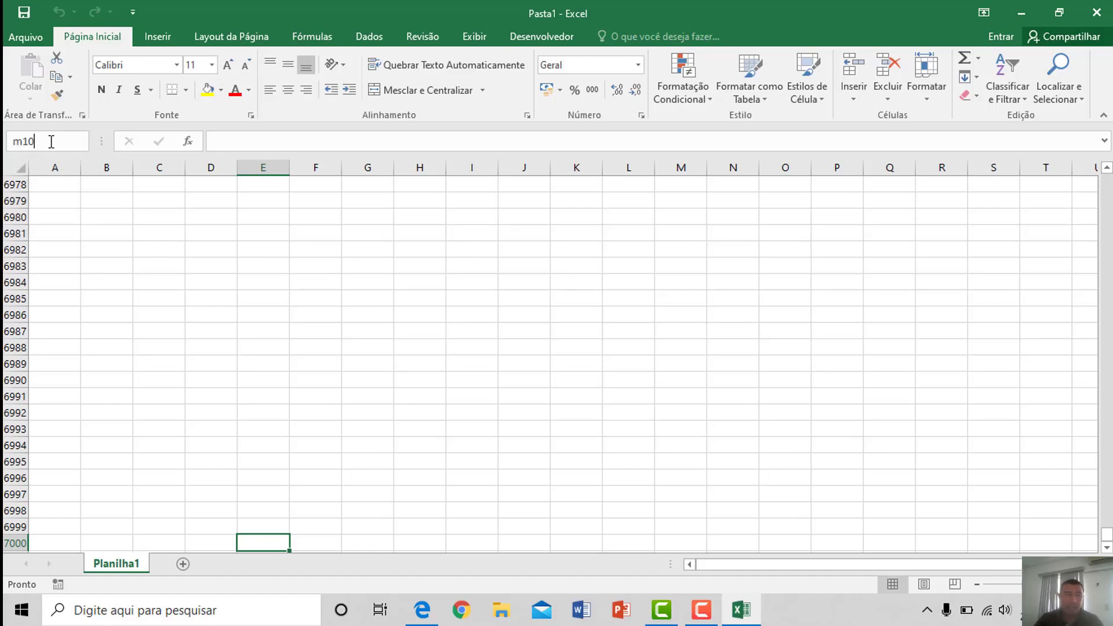
type("000")
key("Return")
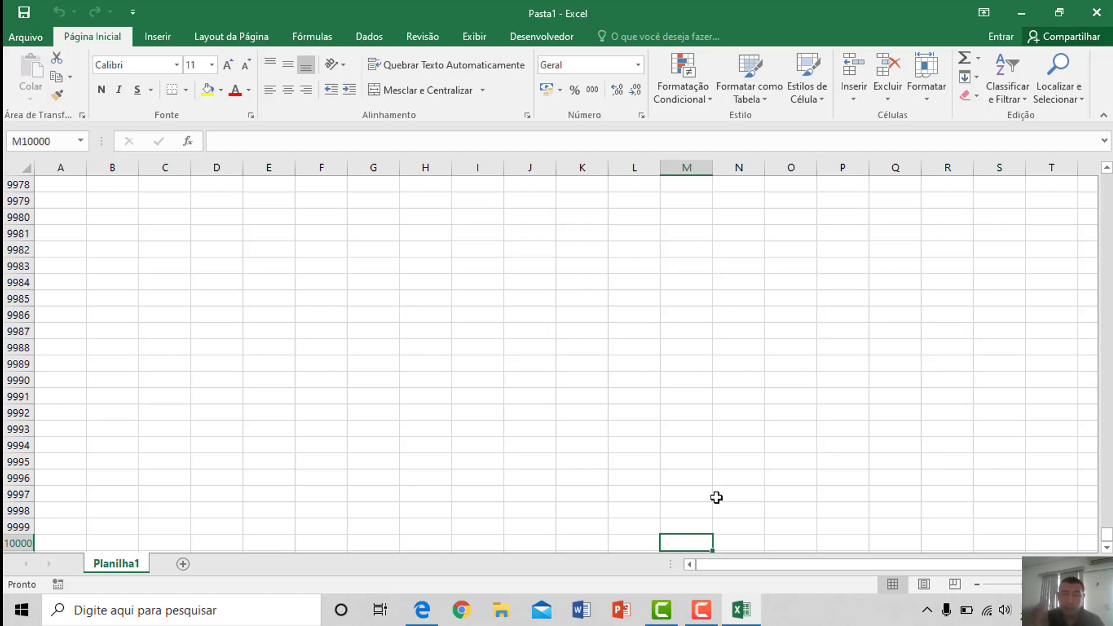
key("ctrl+Home")
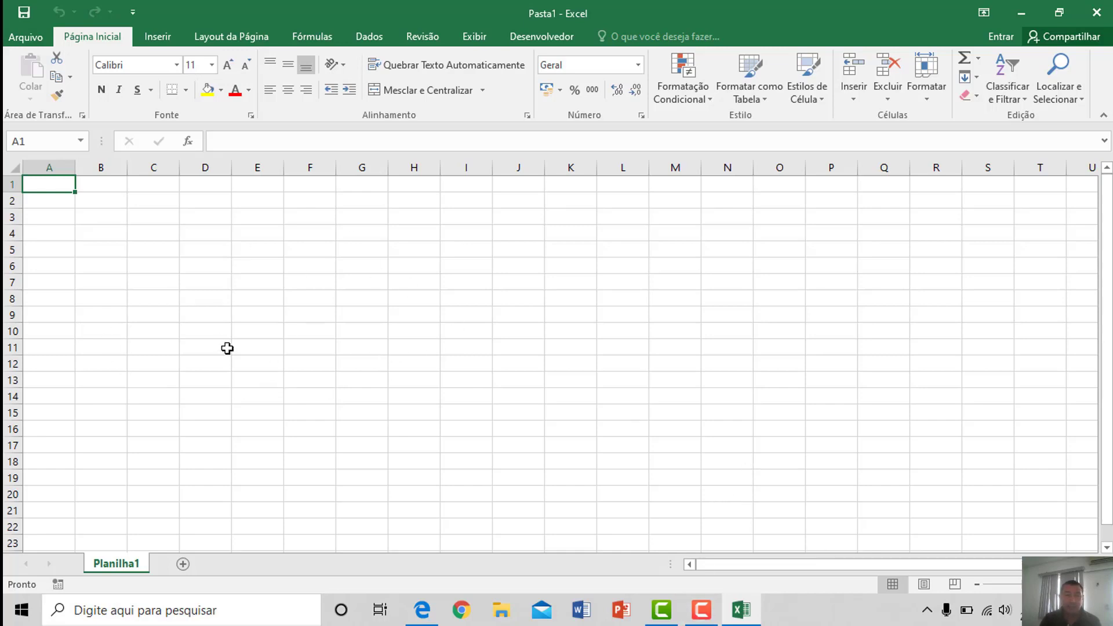
Select cells E10 and H19, a cell in column O, and cell A5 one after another.
left_click(265, 330)
left_click(430, 472)
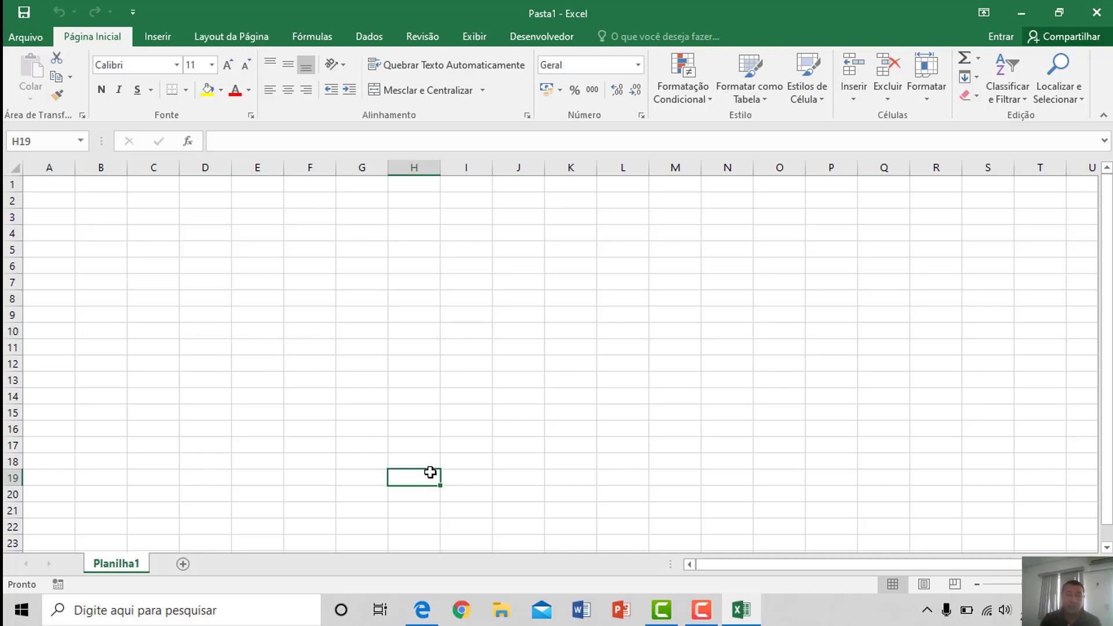
left_click(780, 259)
left_click(66, 245)
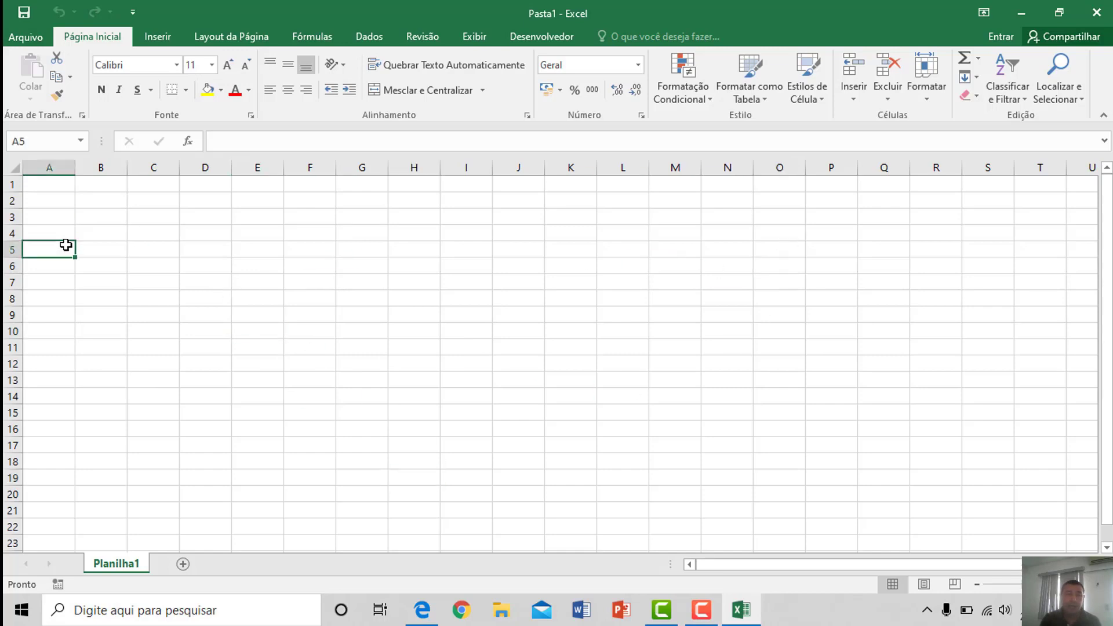
Move the active cell one cell at a time from A1 down to A5 and across to G5.
left_click(56, 183)
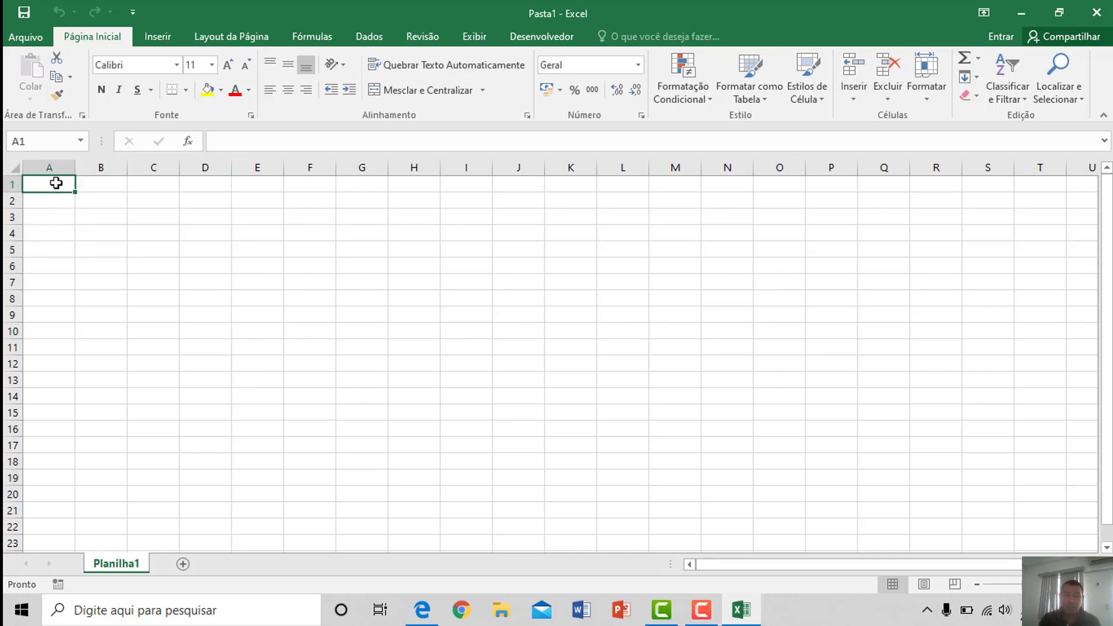
key("Down")
key("Down")
key("Down")
key("Down")
key("Right")
key("Right")
key("Right")
key("Right")
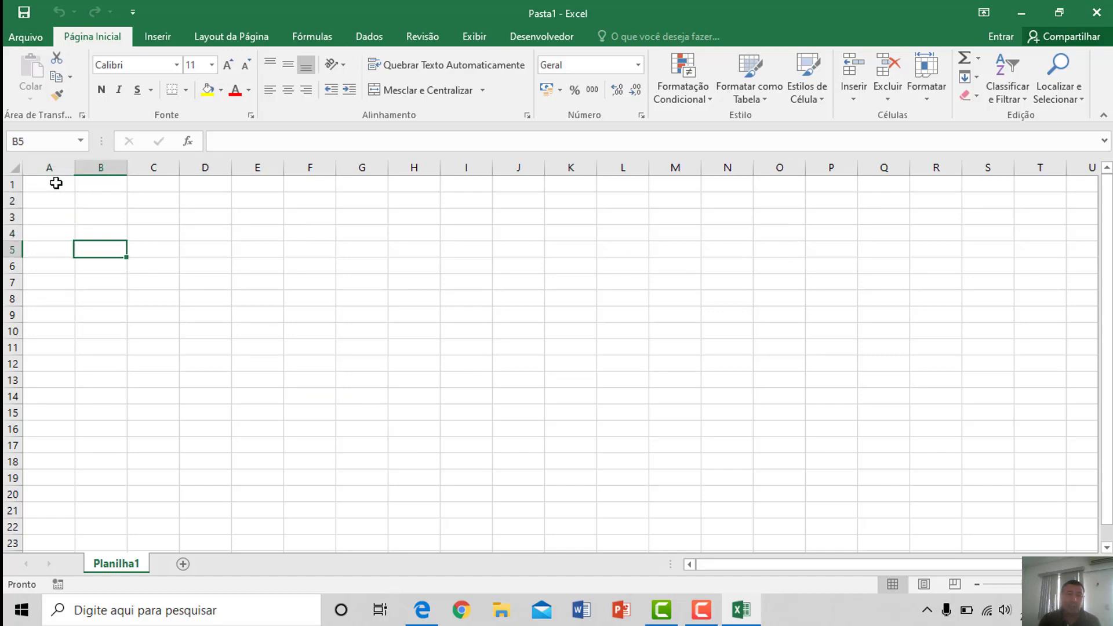
key("Right")
key("Right")
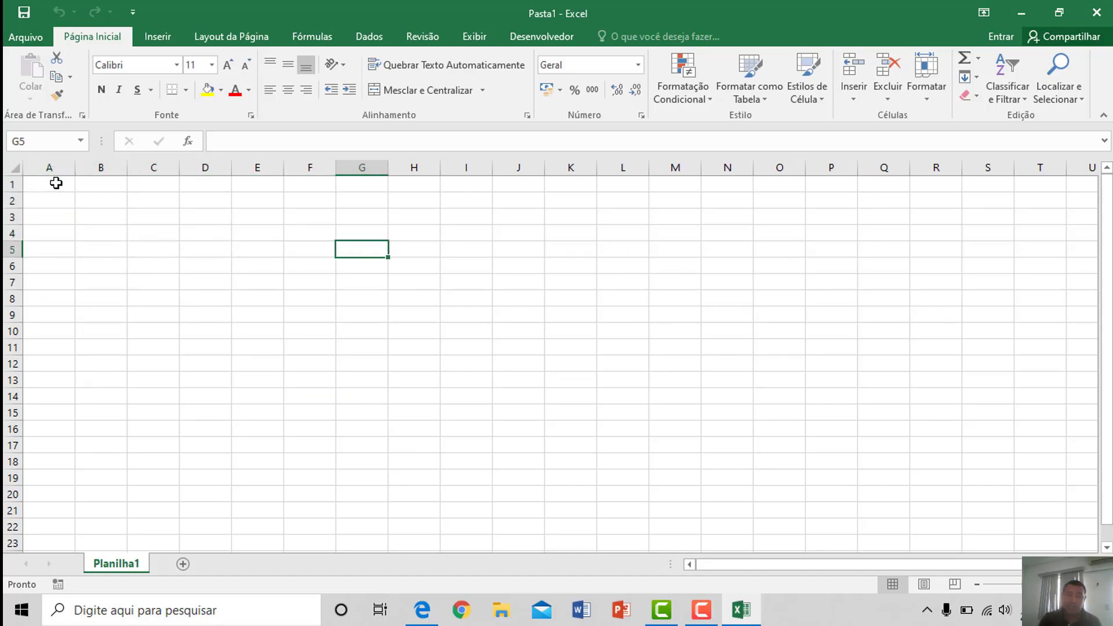
Move the active cell back along row 5 from G5 to D5.
key("Left")
key("Left")
key("Left")
key("shift")
key("shift")
key("shift")
key("shift")
key("shift")
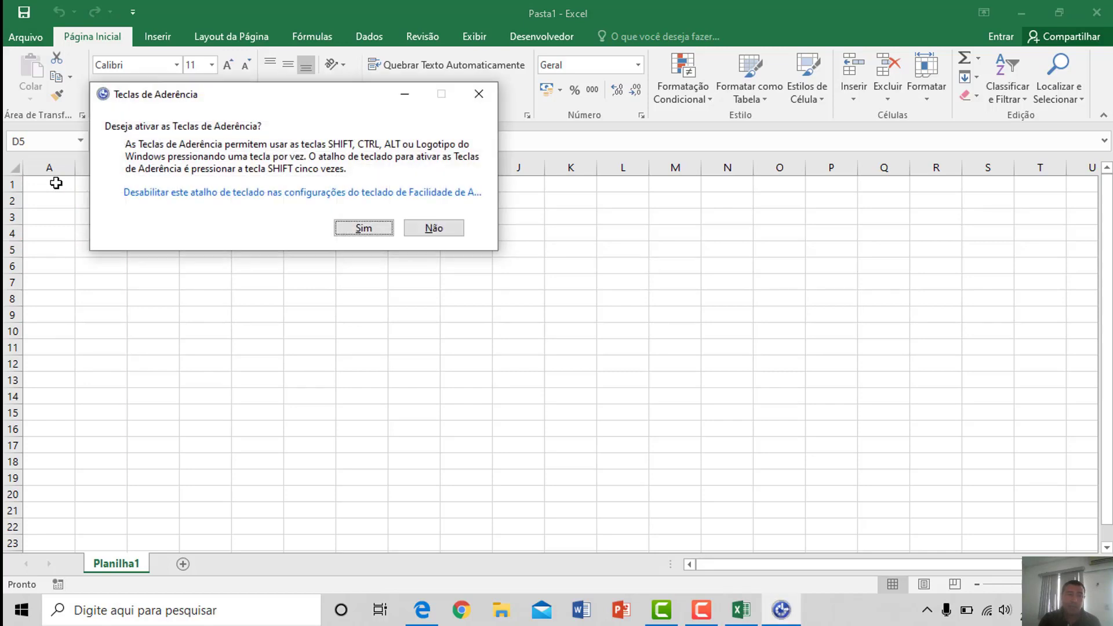
left_click(480, 95)
Move the active cell from D5 back to A5 and up to A1, one cell at a time.
key("Left")
key("Left")
key("Left")
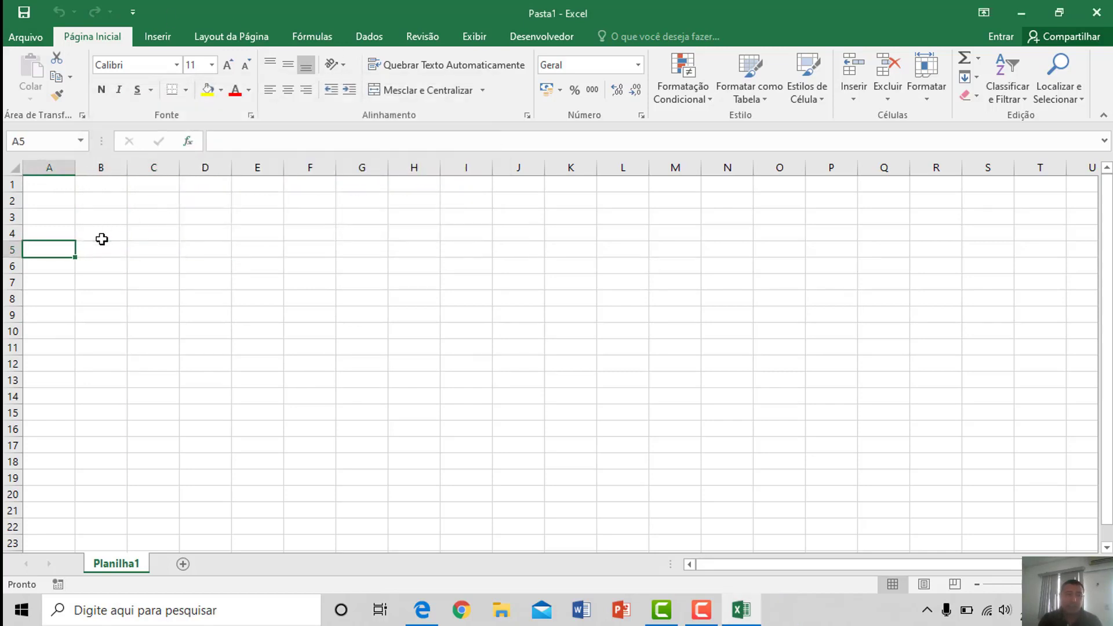
key("Up")
key("Up")
key("Up")
key("Up")
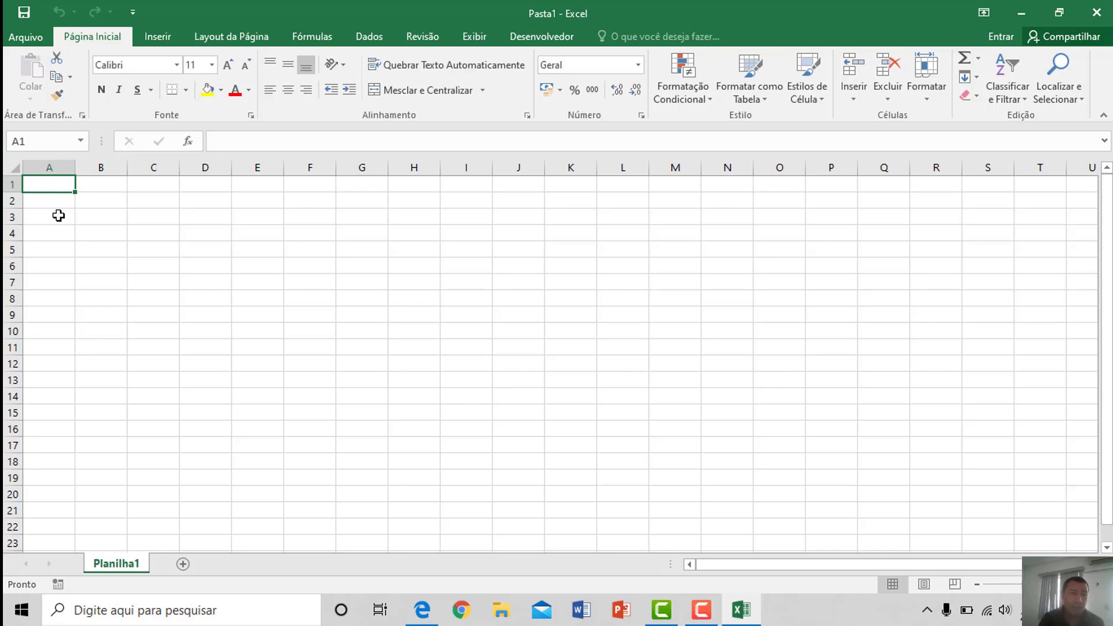
Enter a person's first name in cell A2.
left_click(57, 198)
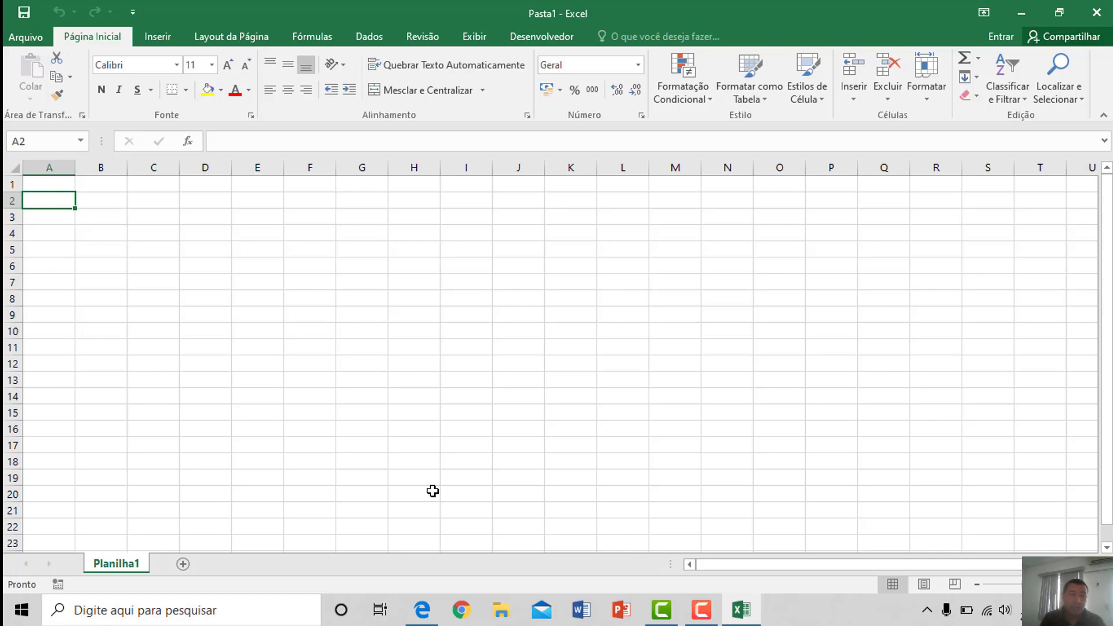
type("A")
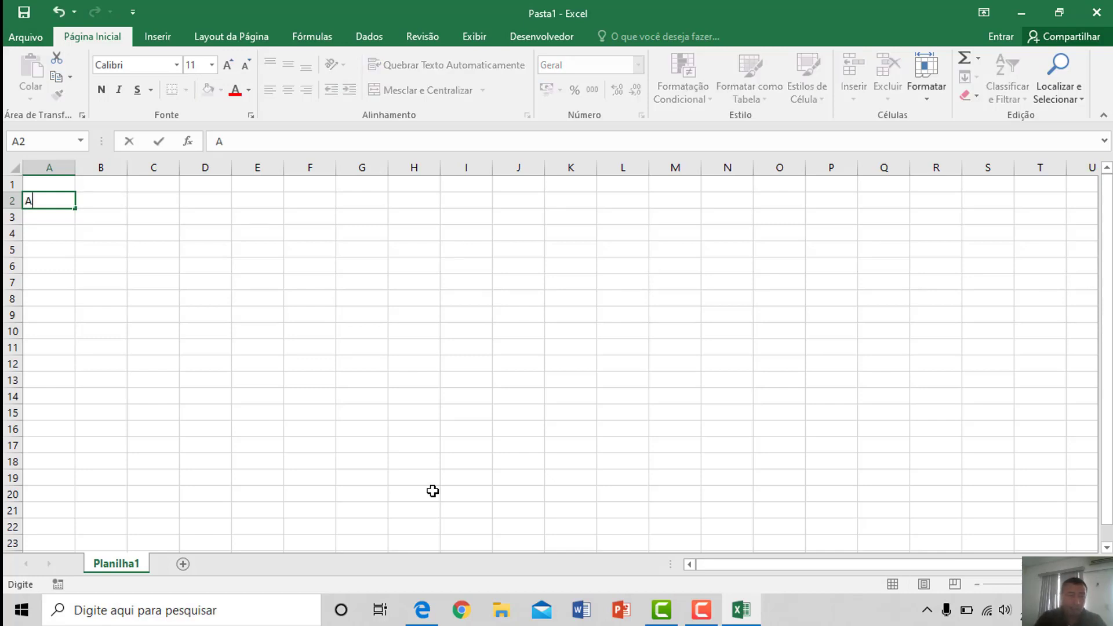
type("ntônio")
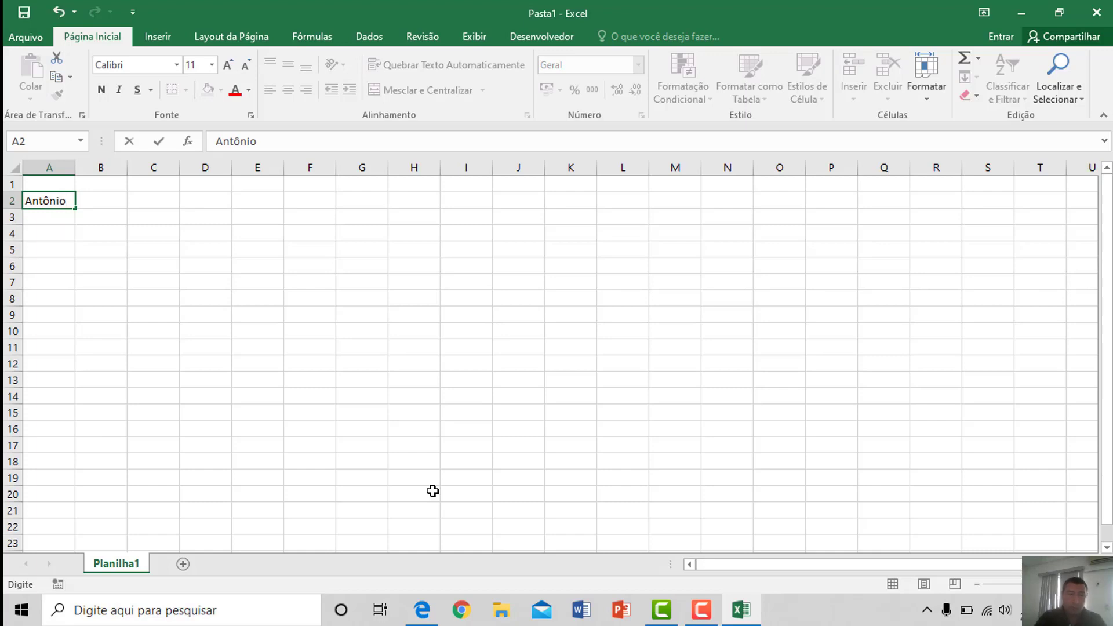
key("Return")
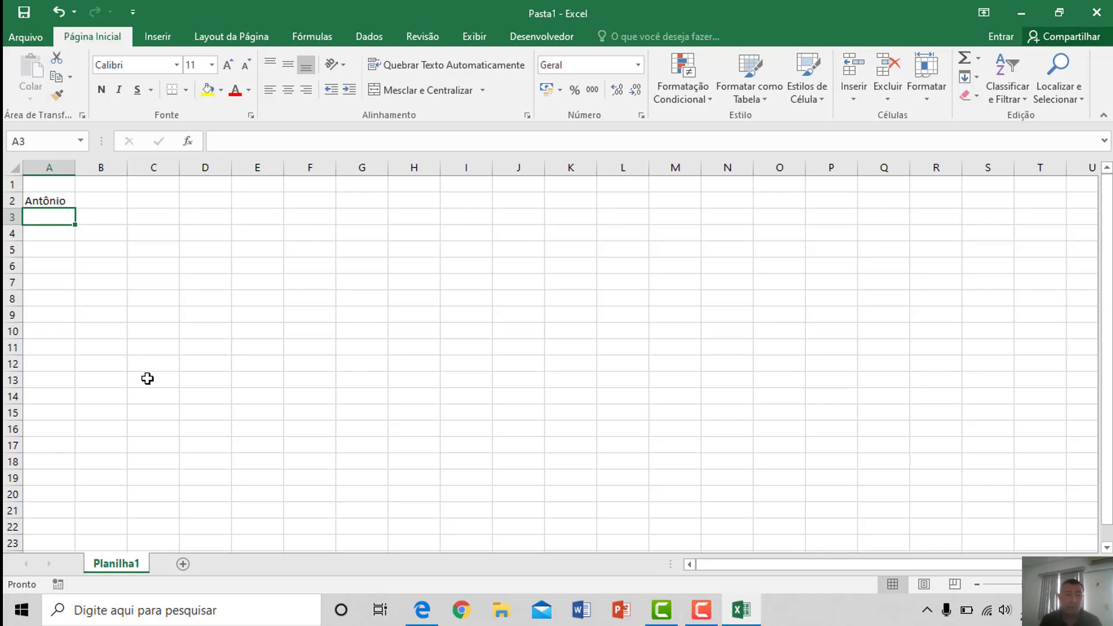
Try appending the person's surname to cell A2 through the formula bar, and undo the edit.
left_click(55, 198)
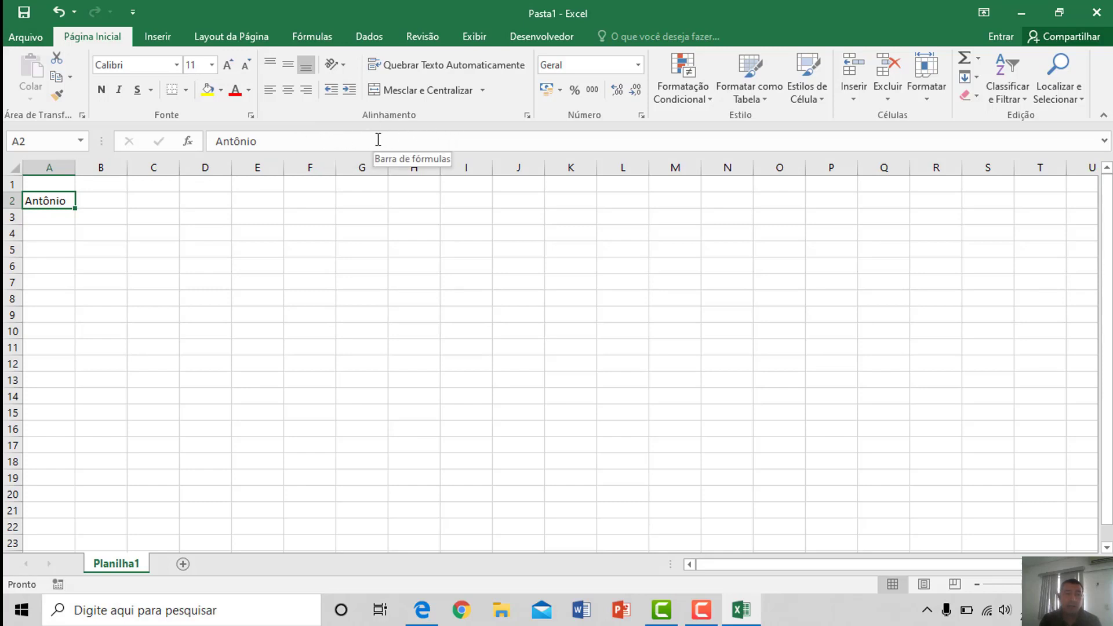
left_click(293, 142)
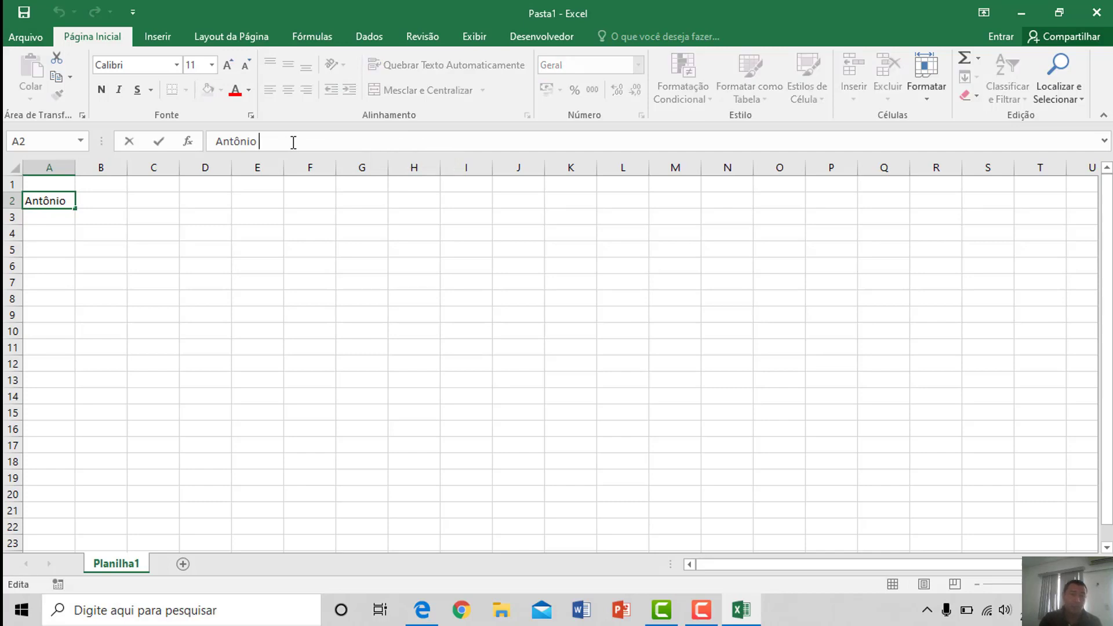
type("Antô")
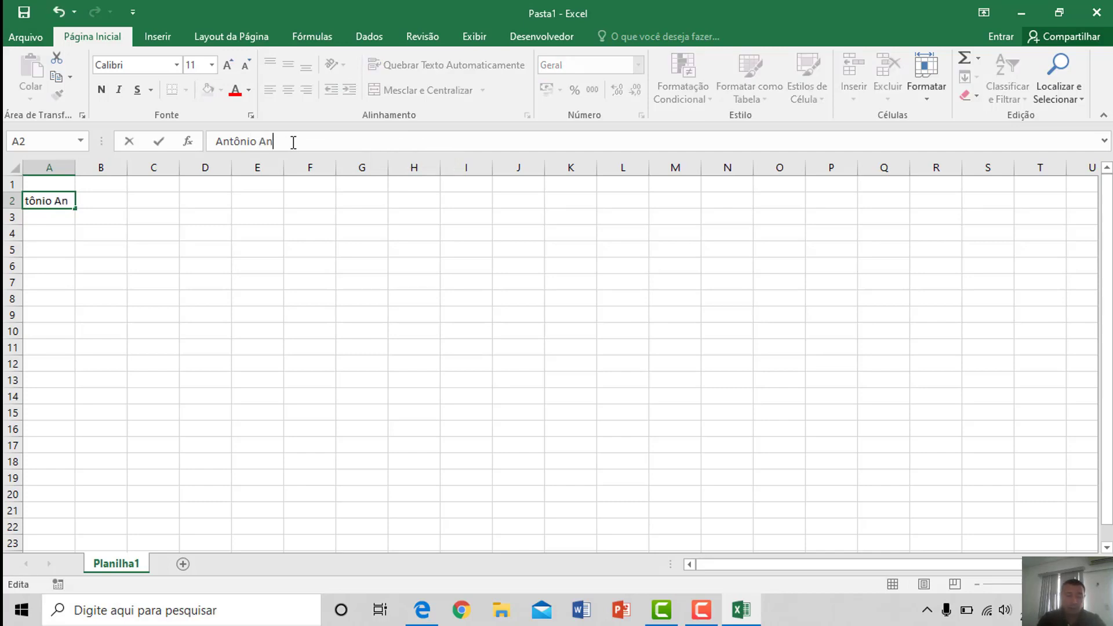
key("BackSpace")
key("BackSpace")
key("BackSpace")
type("maral")
key("Return")
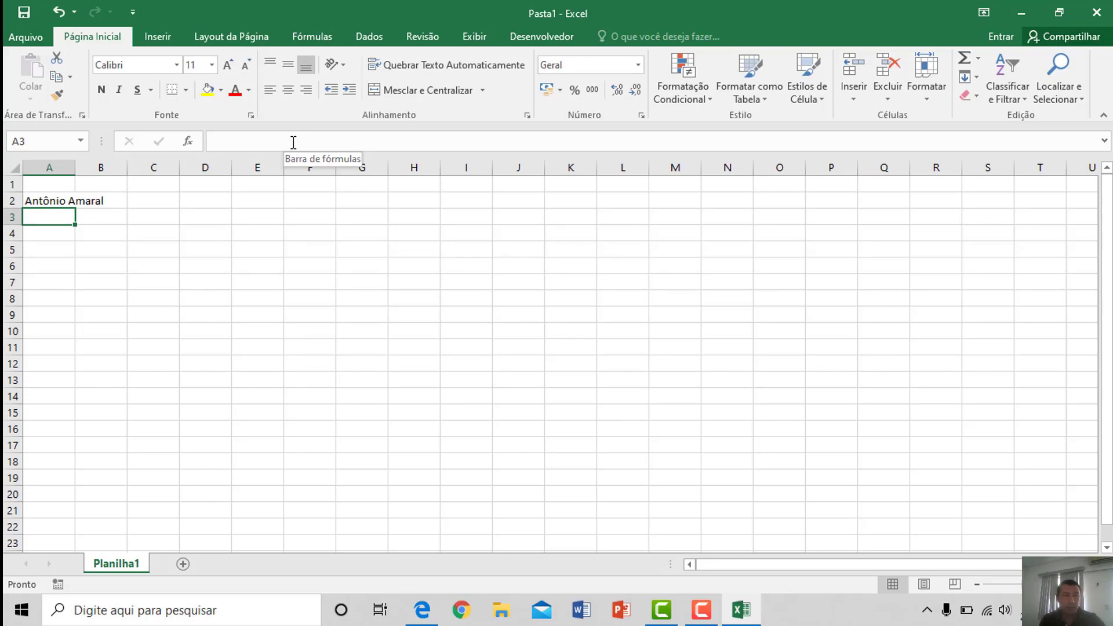
key("ctrl+z")
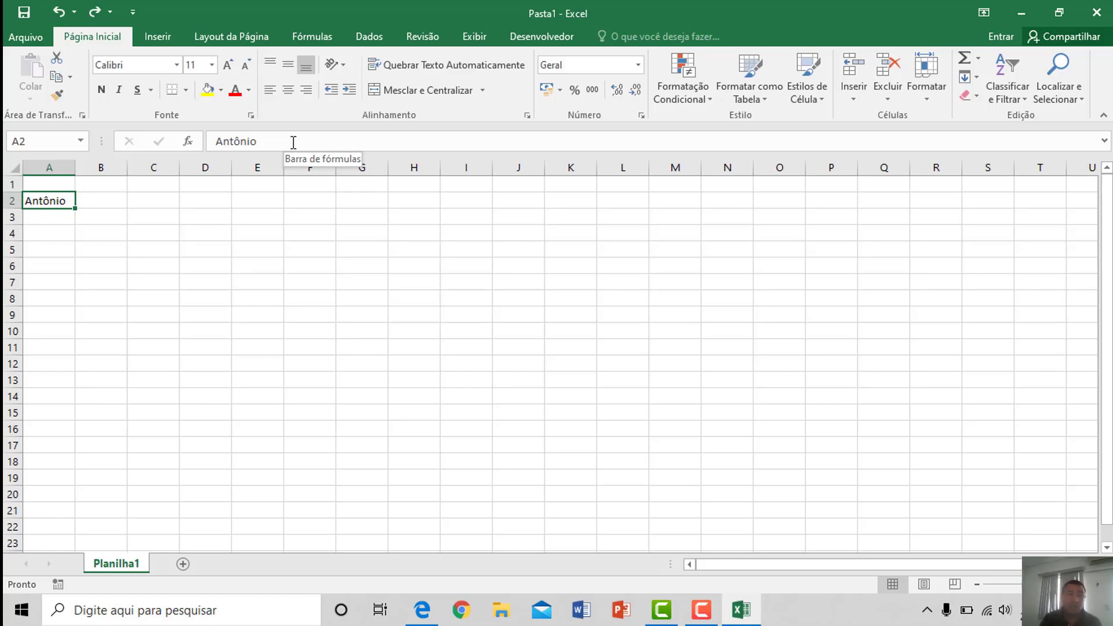
Try appending the surname directly inside cell A2, and undo the edit.
double_click(69, 200)
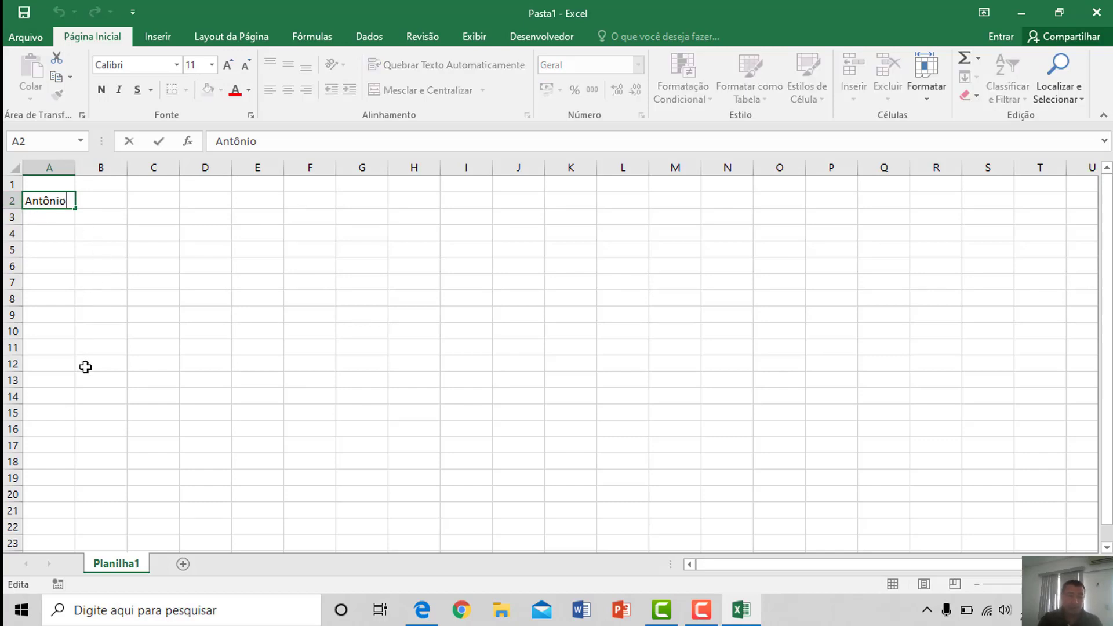
type("Amaral")
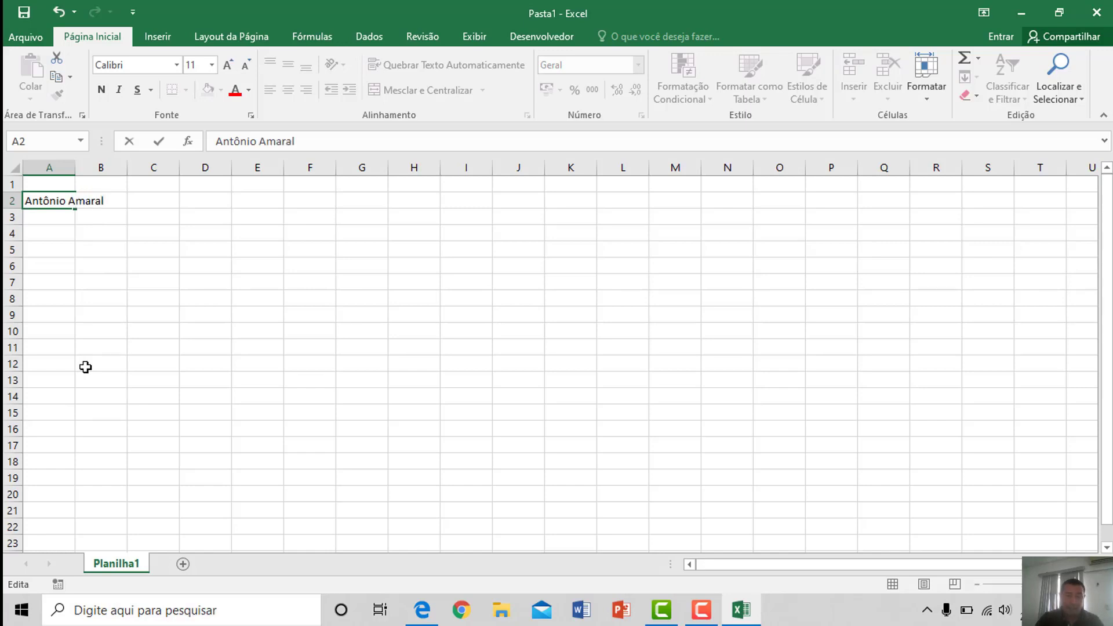
key("Return")
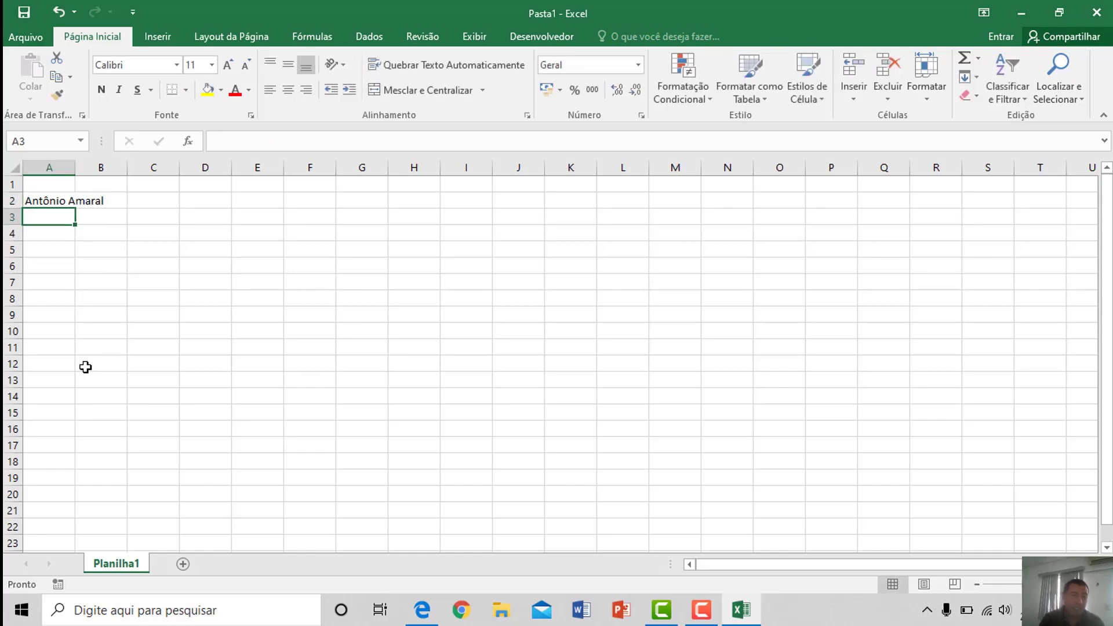
key("ctrl+z")
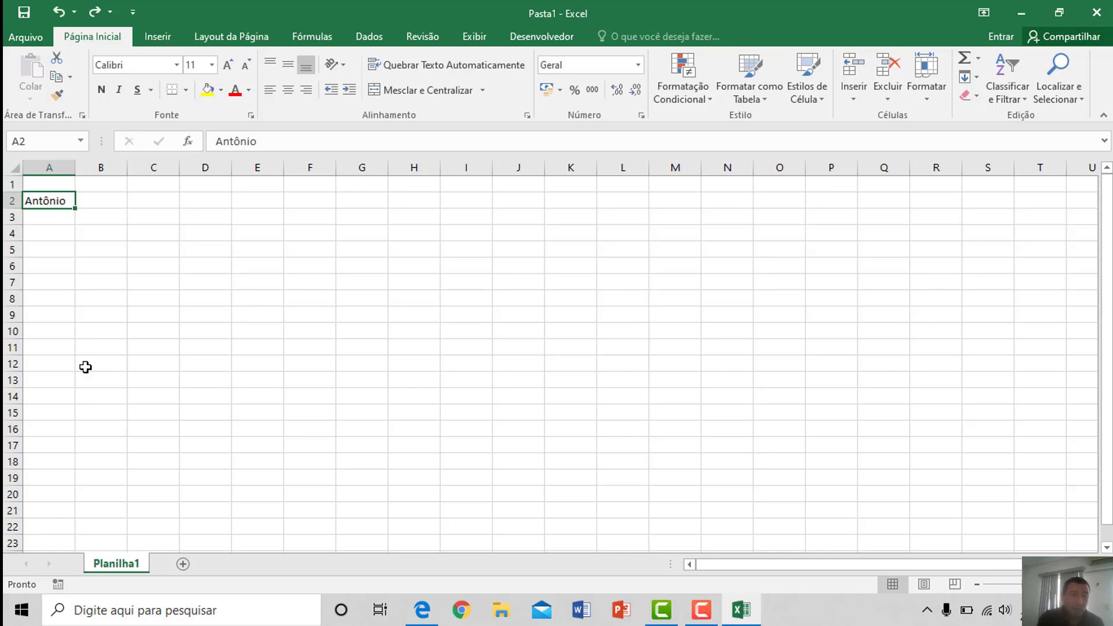
Put cell A2 in edit mode and append the person's surname after the first name.
key("F2")
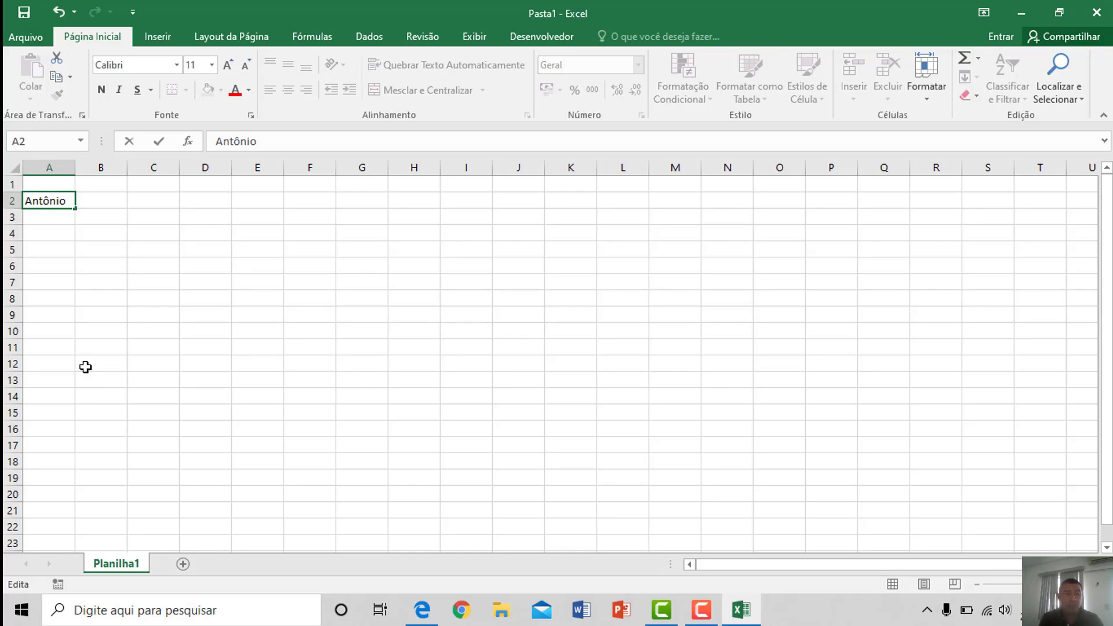
type("Amaral")
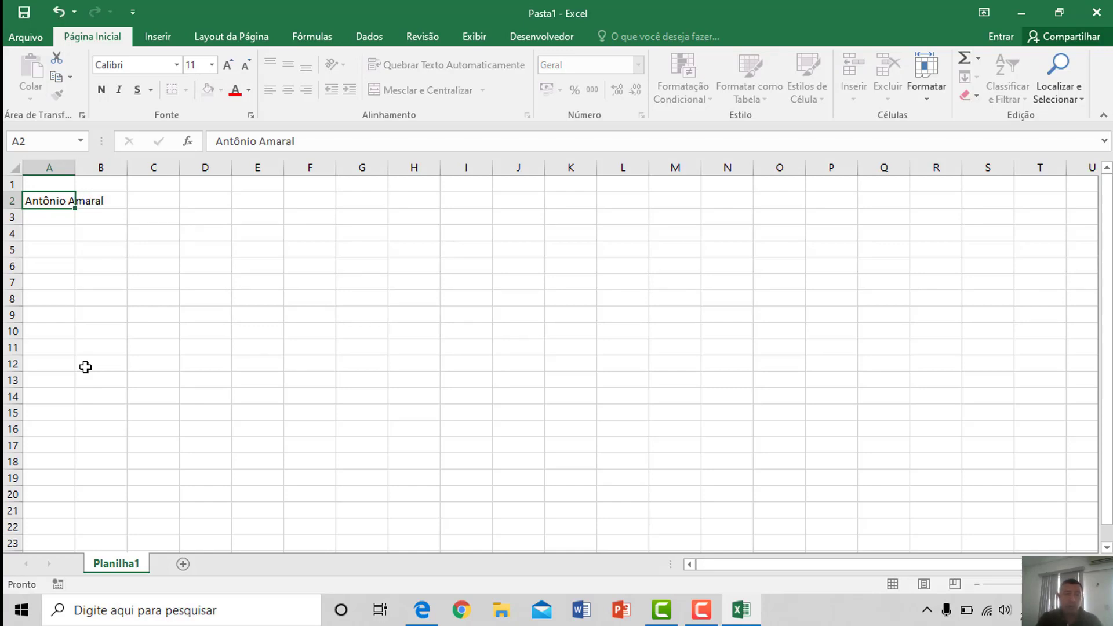
key("Return")
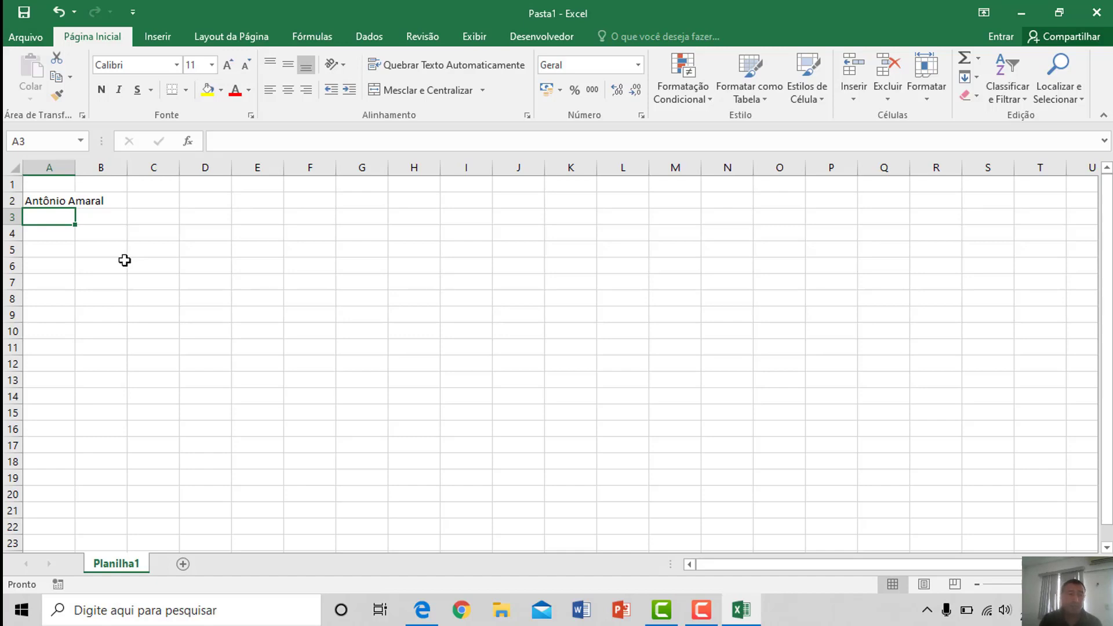
Select cells A2 and B2 in turn to examine which one actually holds the overflowing full name.
left_click(44, 197)
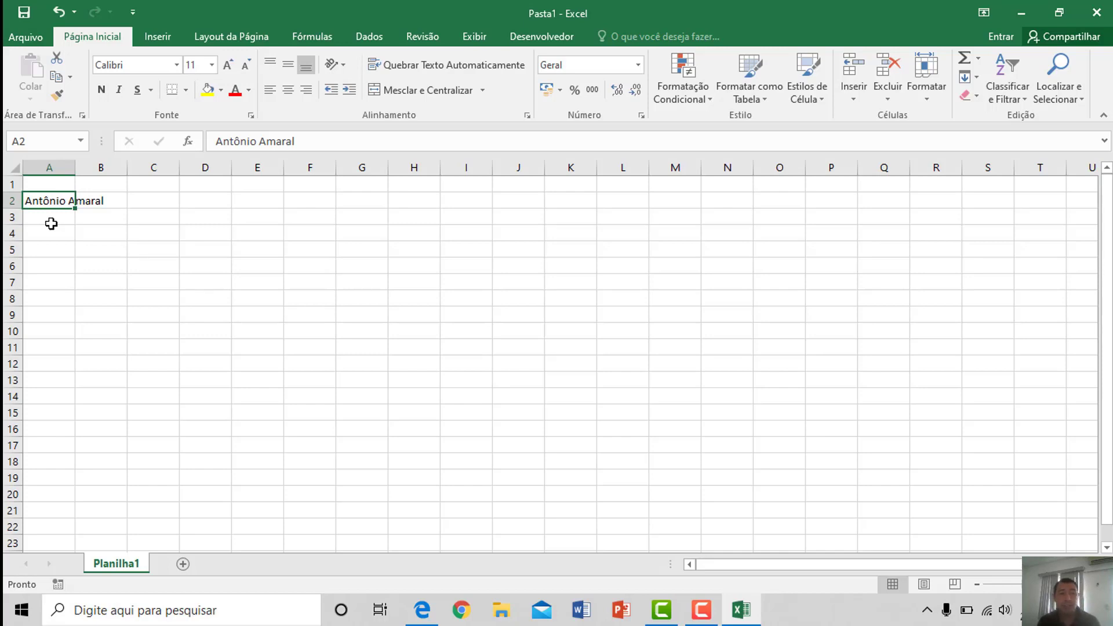
left_click(102, 200)
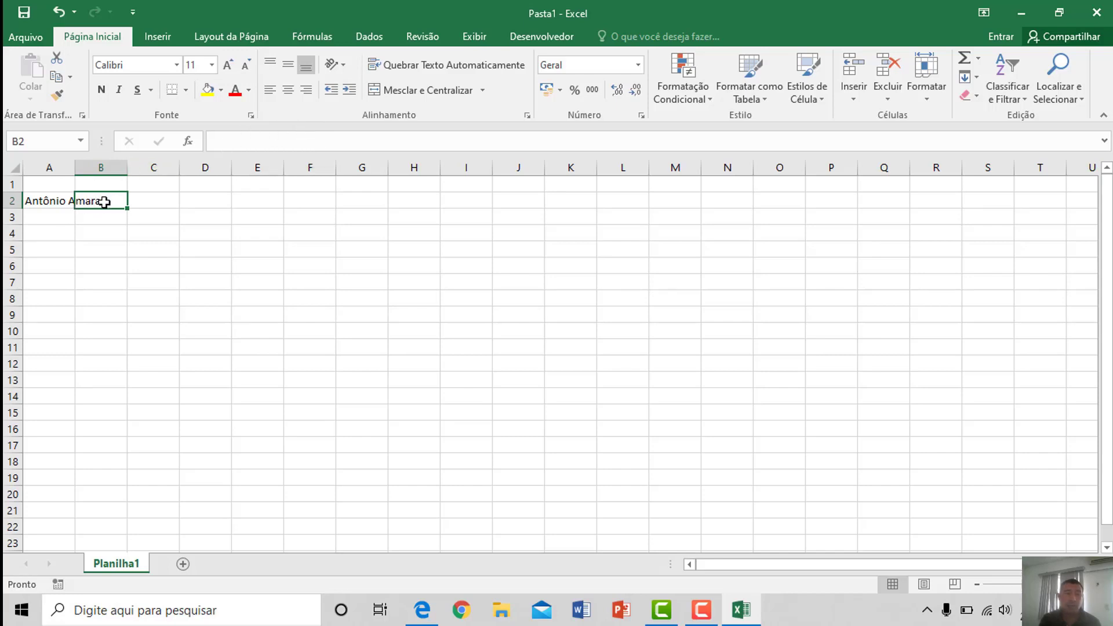
left_click(44, 201)
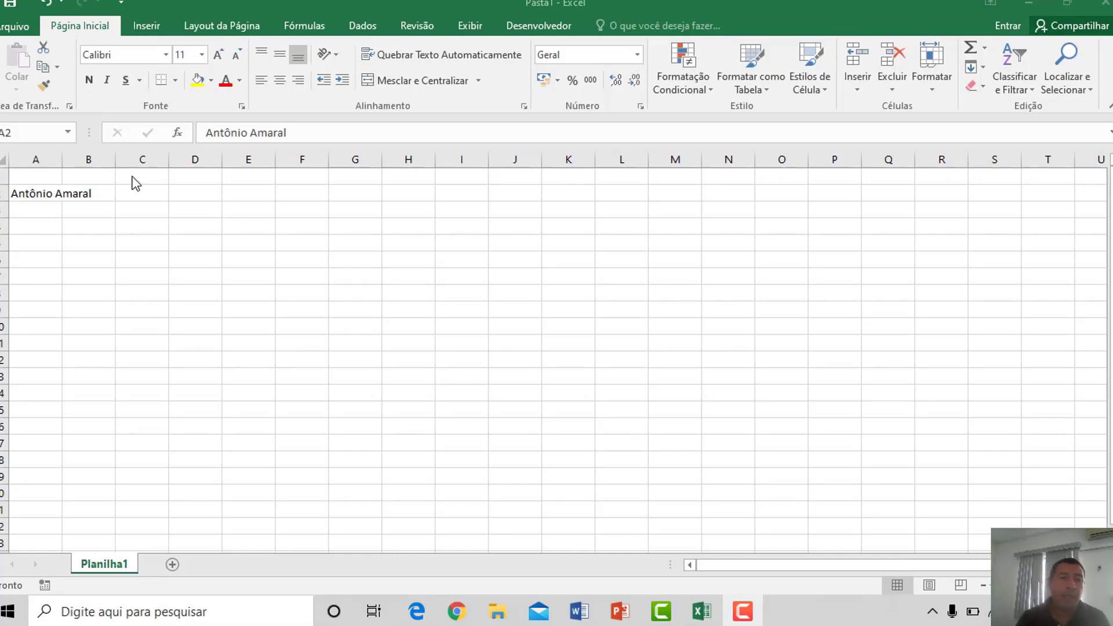
left_click(38, 186)
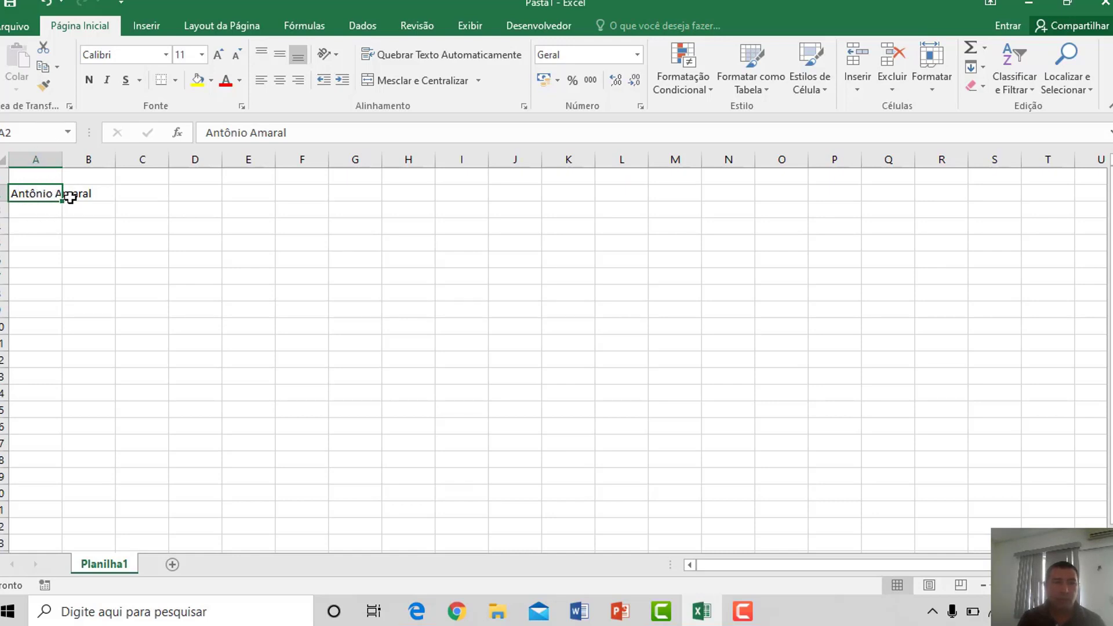
left_click_drag(69, 193, 52, 190)
left_click(39, 195)
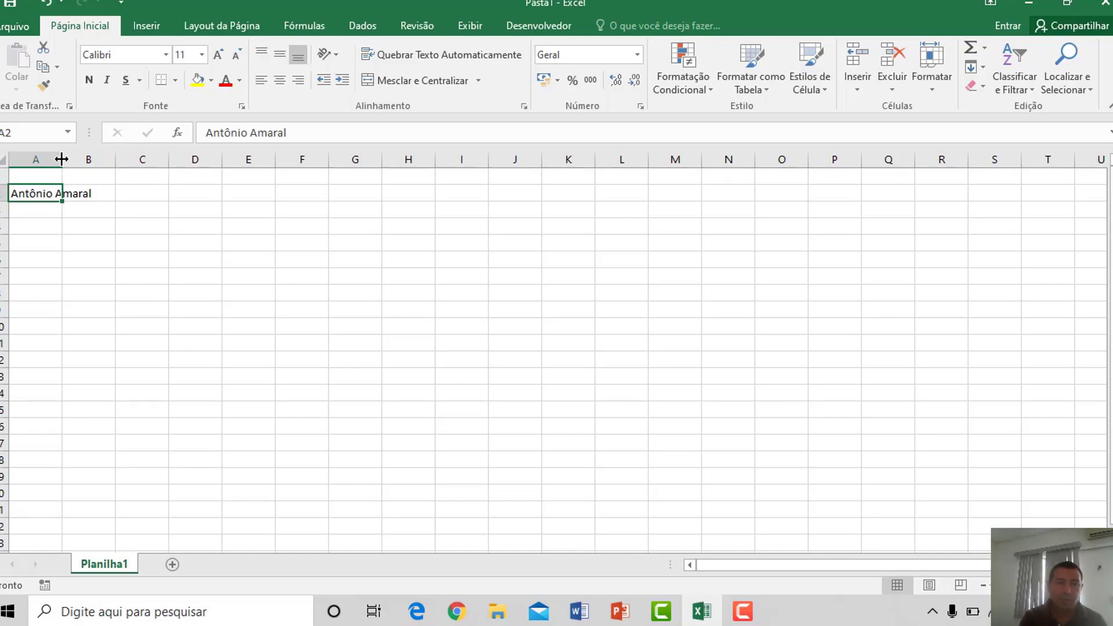
Try widening column A manually, undo it, and AutoFit the column to the full name in A2.
left_click_drag(61, 159, 95, 159)
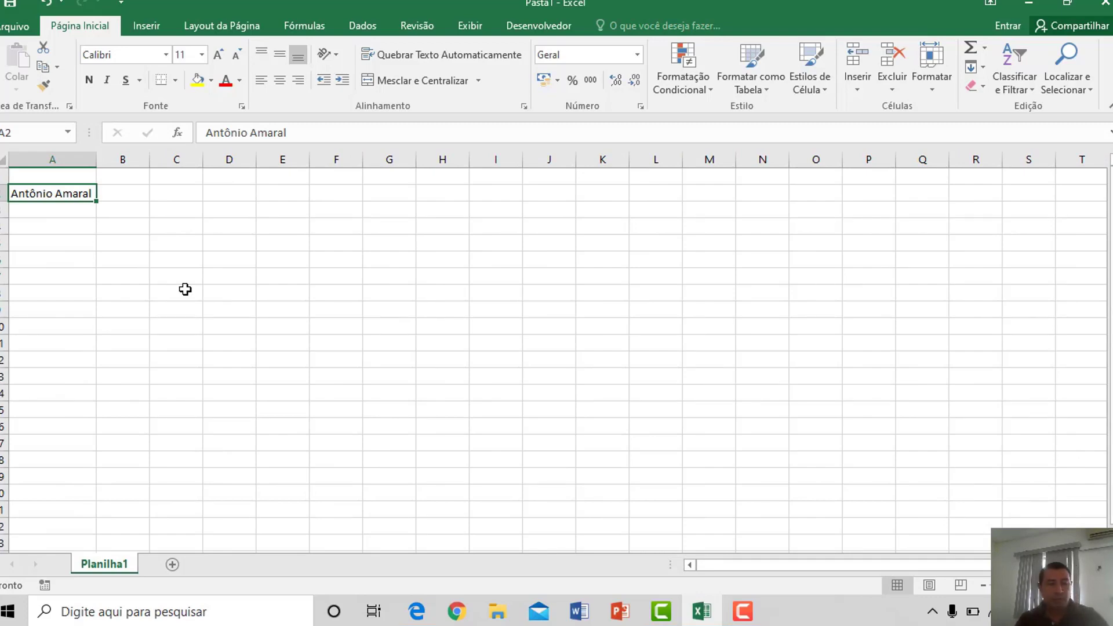
key("ctrl+z")
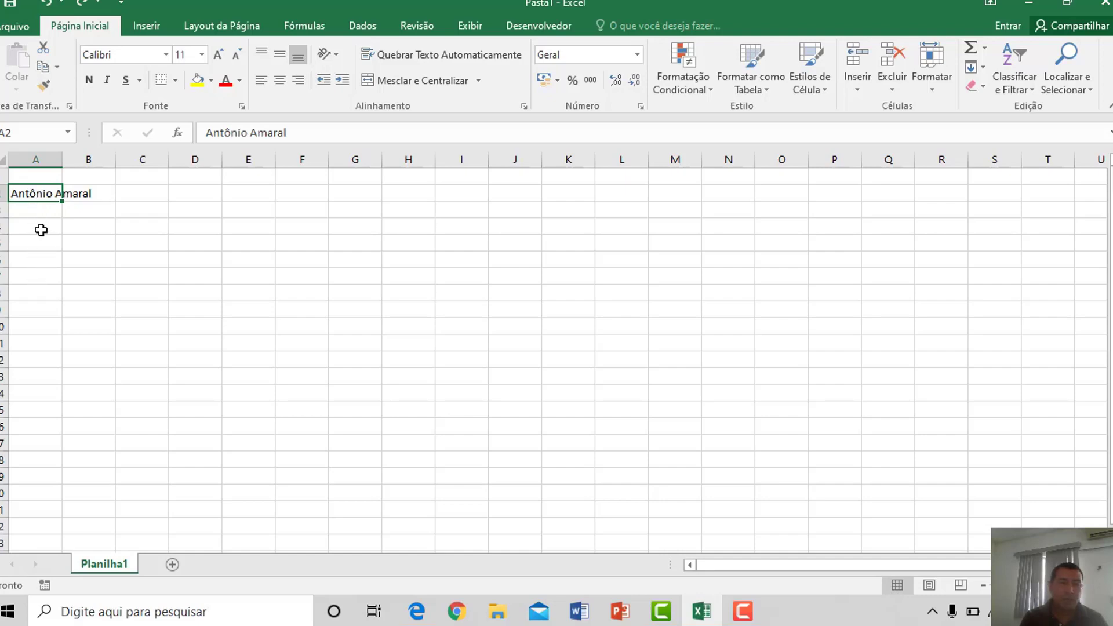
double_click(63, 158)
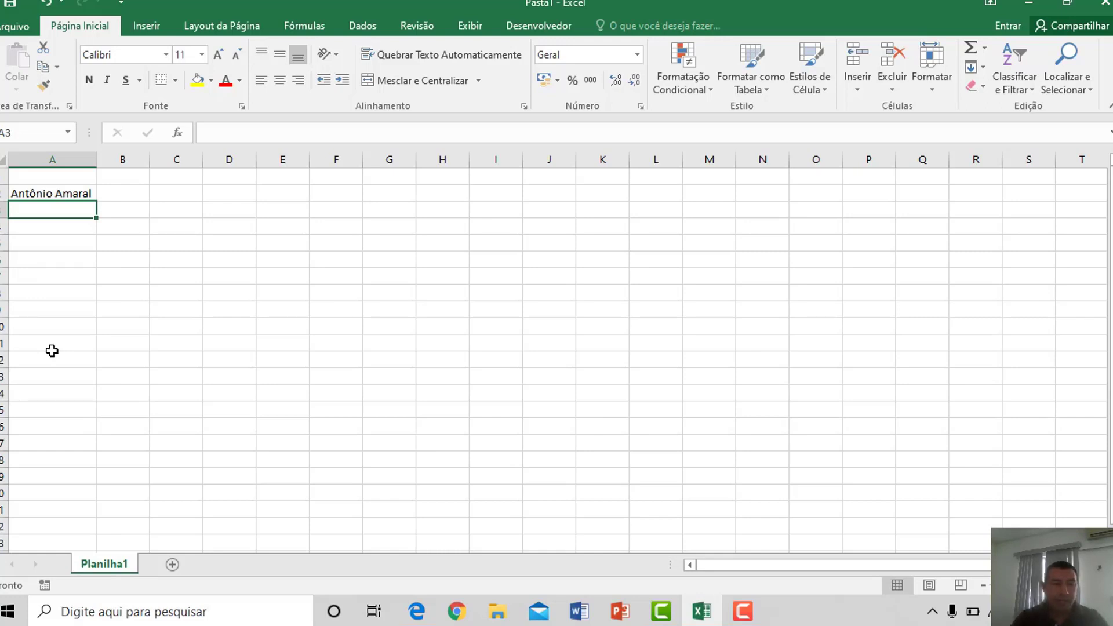
type("A")
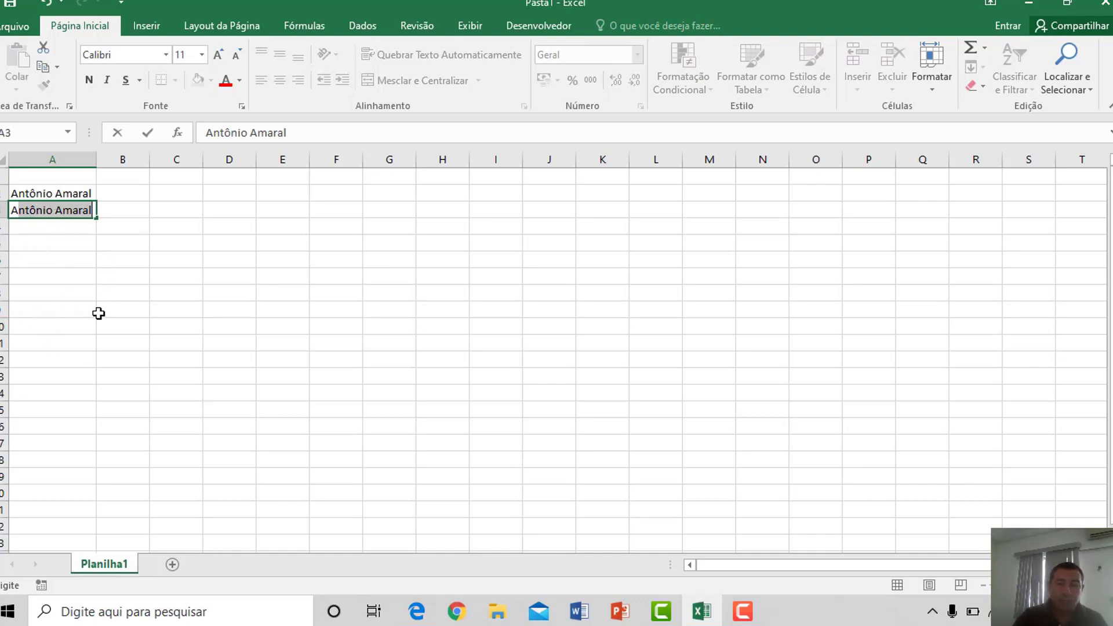
key("BackSpace")
key("BackSpace")
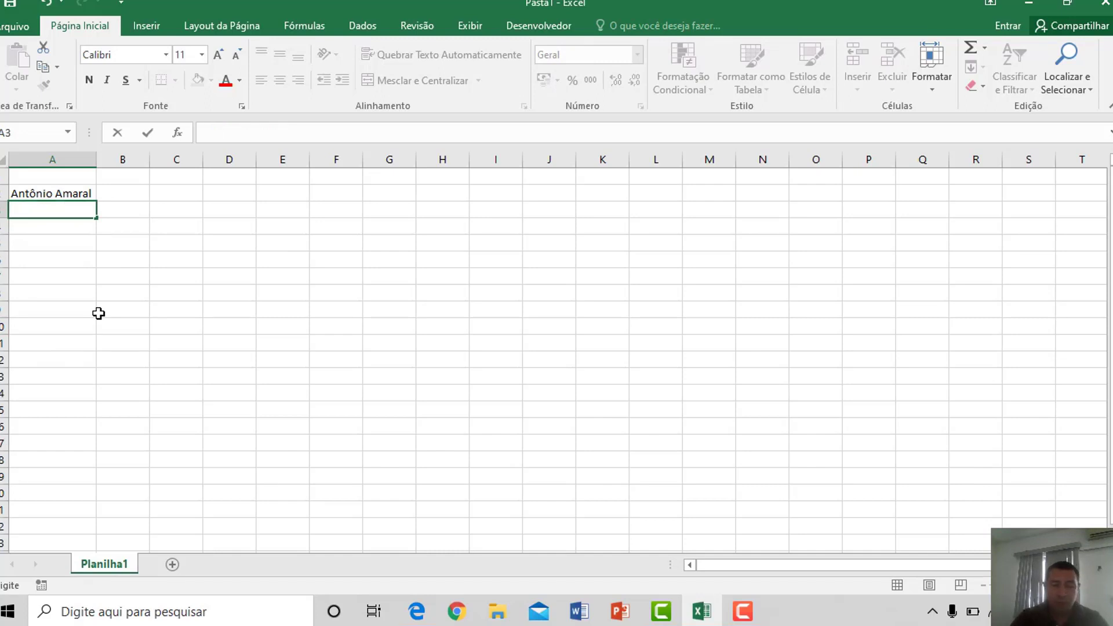
Enter the second person's full name in cell A3, replacing the plain e in the first name with an accented é.
type("A")
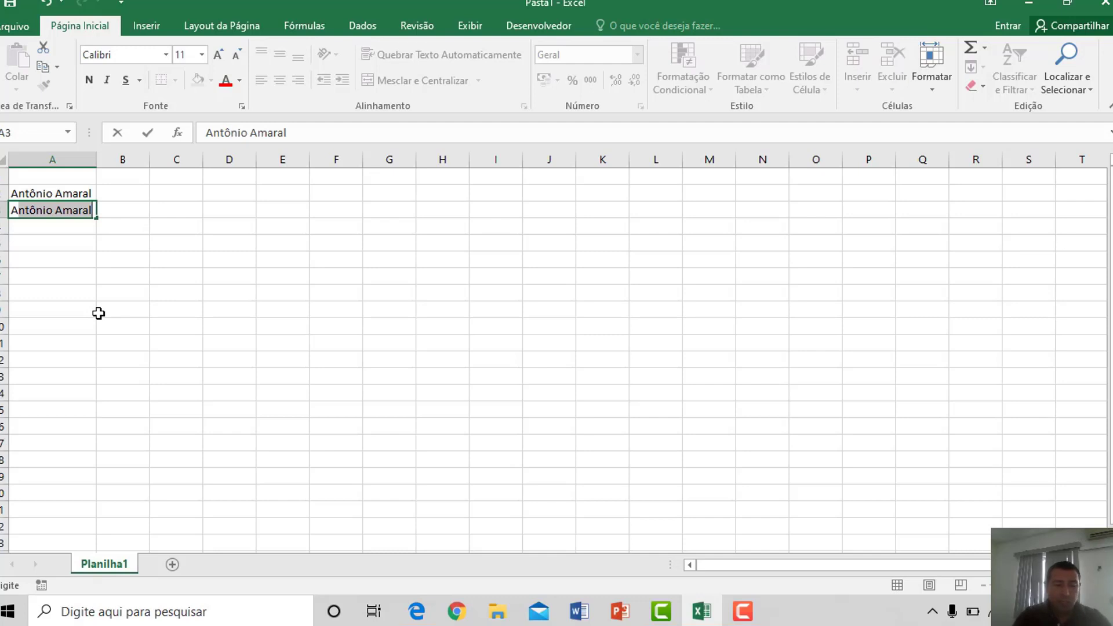
type("ndre")
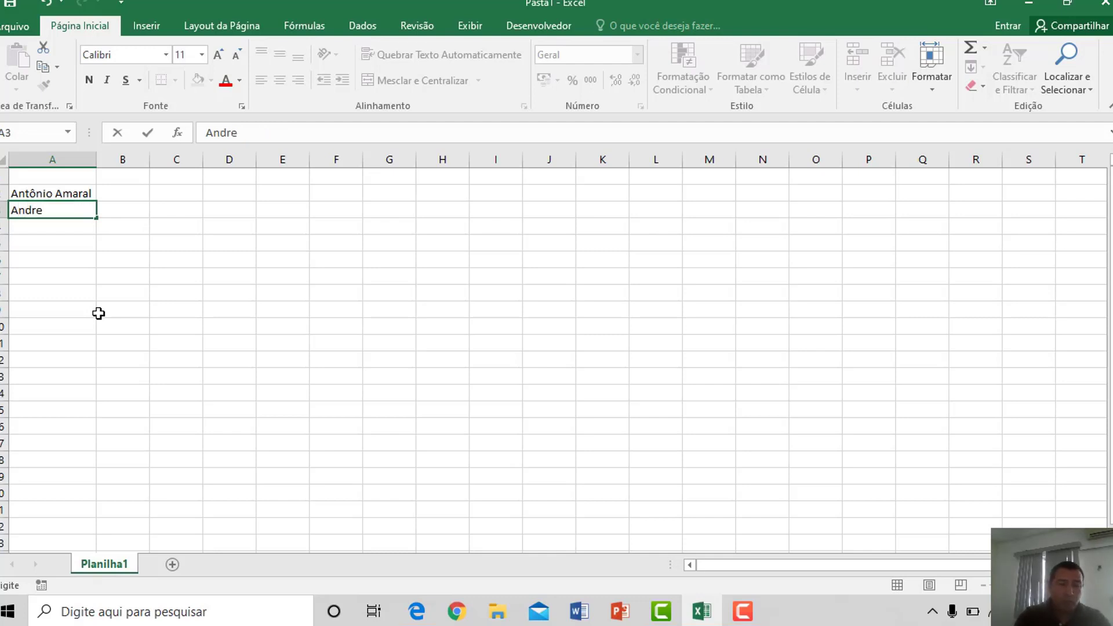
key("BackSpace")
type("é Santos")
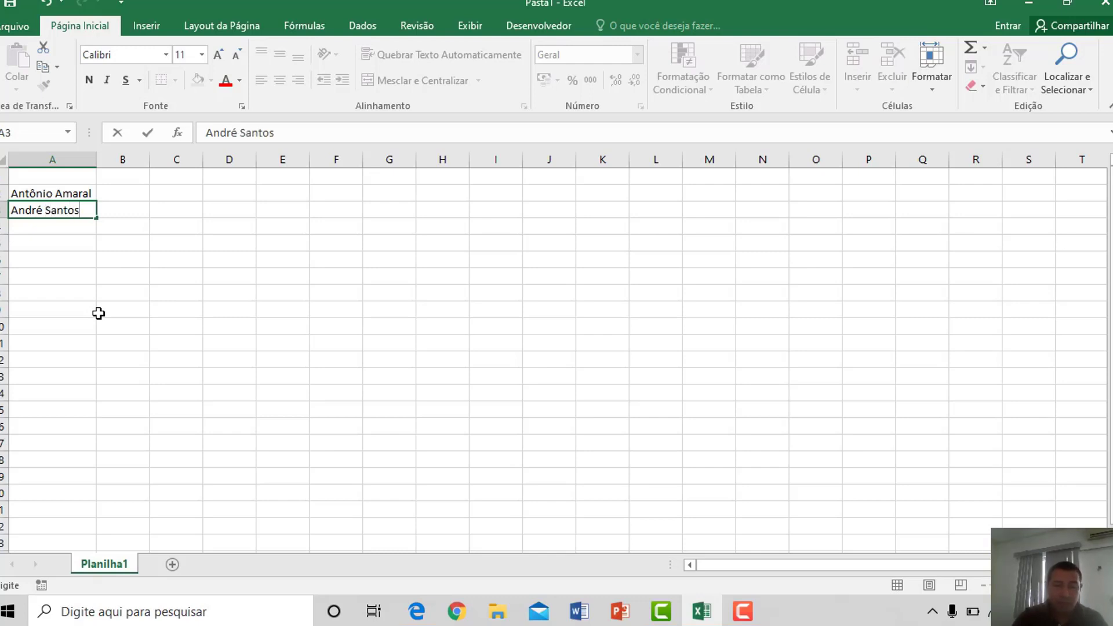
key("Return")
Enter the third person's full name in cell A4, correcting the surname to start with a capital letter.
type("Ca")
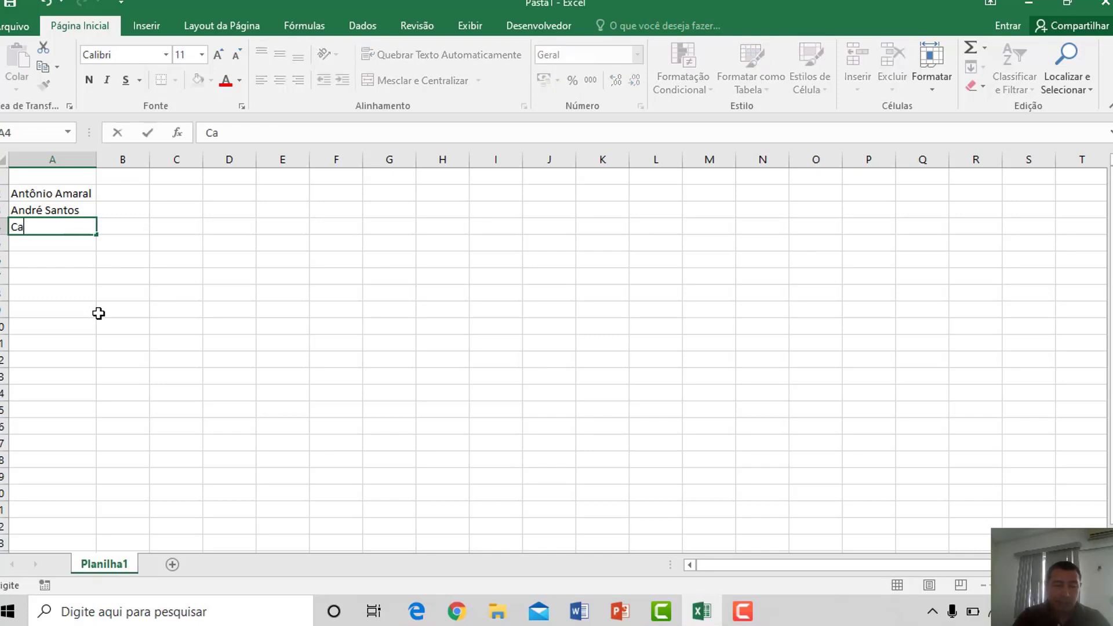
type("mila da silva")
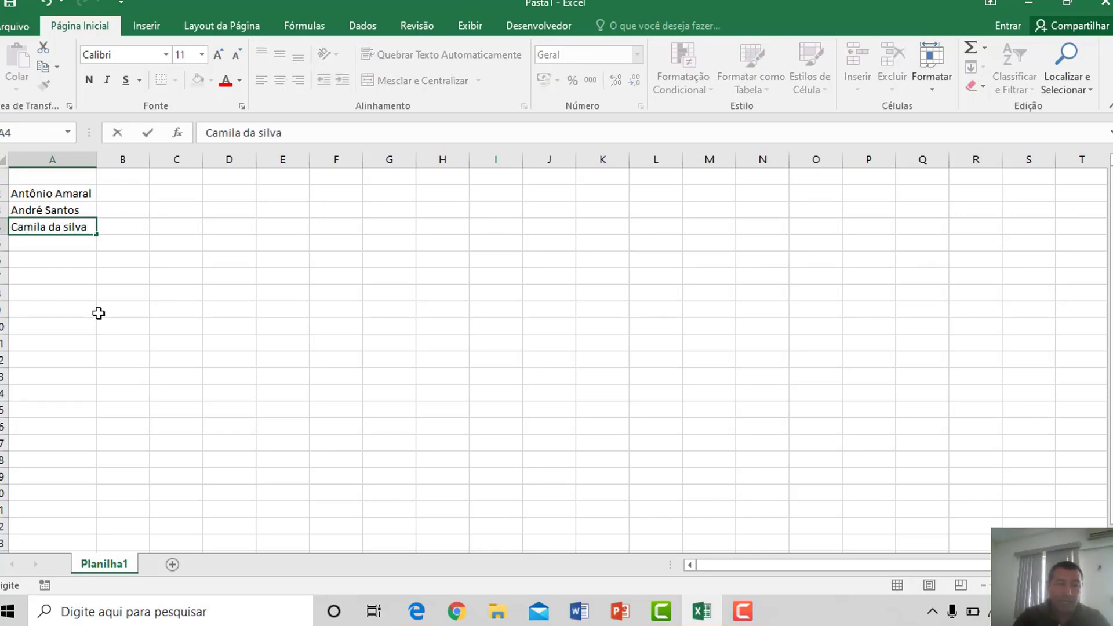
key("BackSpace")
key("BackSpace")
key("BackSpace")
key("BackSpace")
key("BackSpace")
type("Silva")
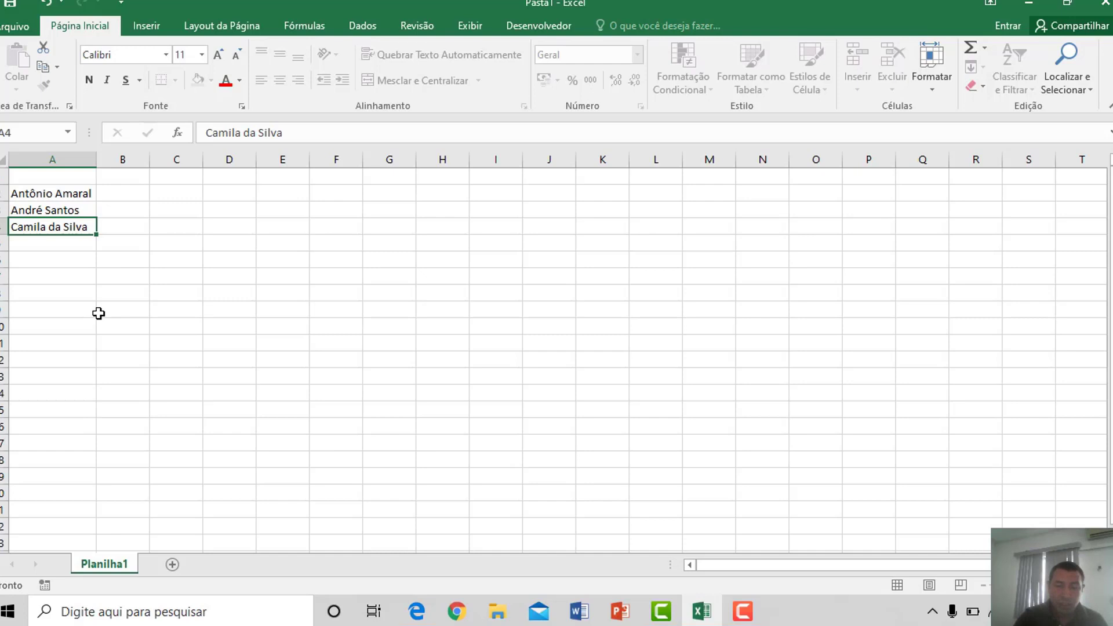
key("Return")
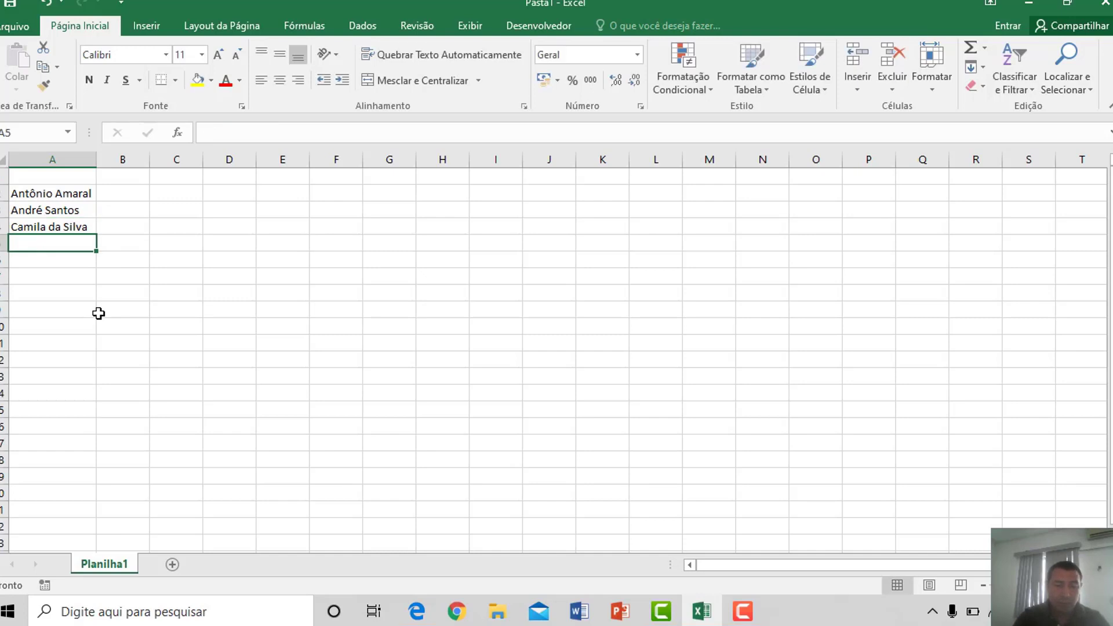
Enter the fourth person's full name in cell A5 and AutoFit column A to the longest name.
type("C")
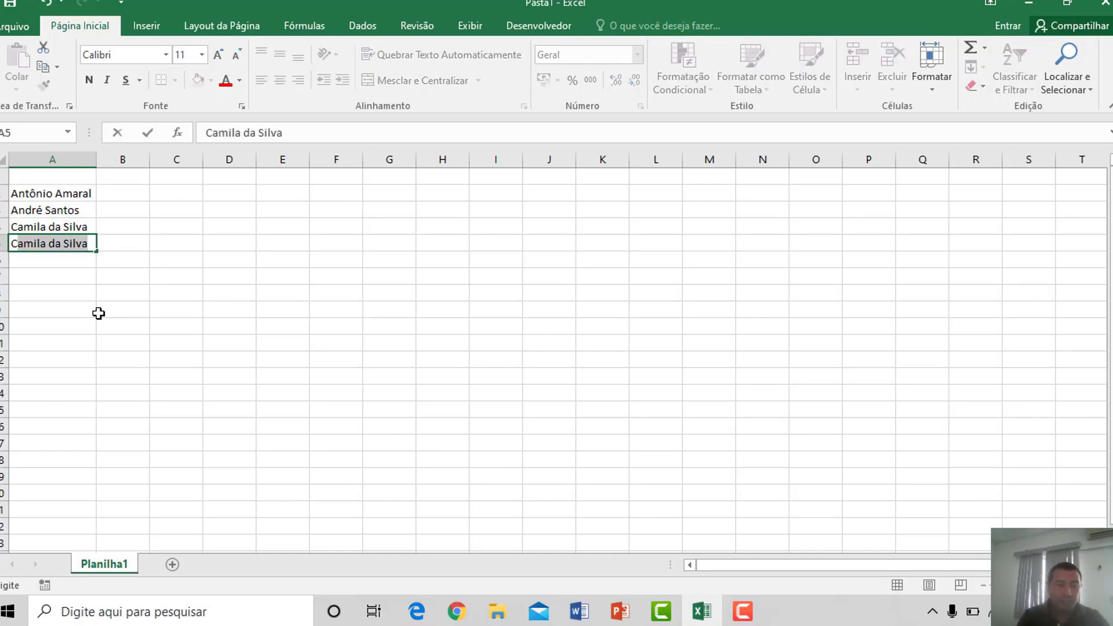
type("arlos")
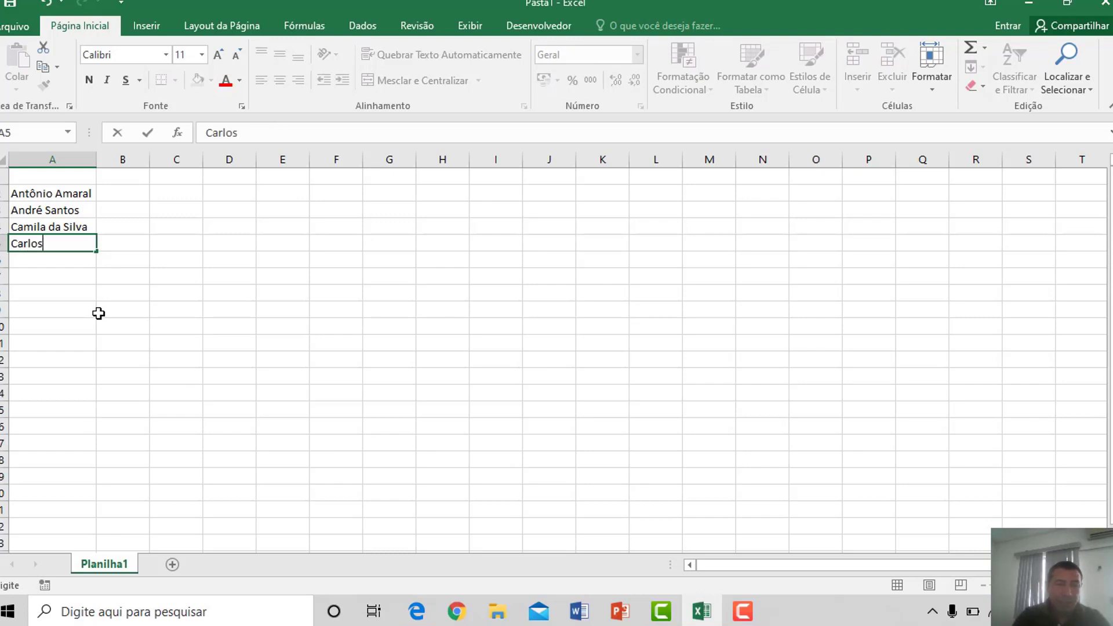
type(" dos Santos")
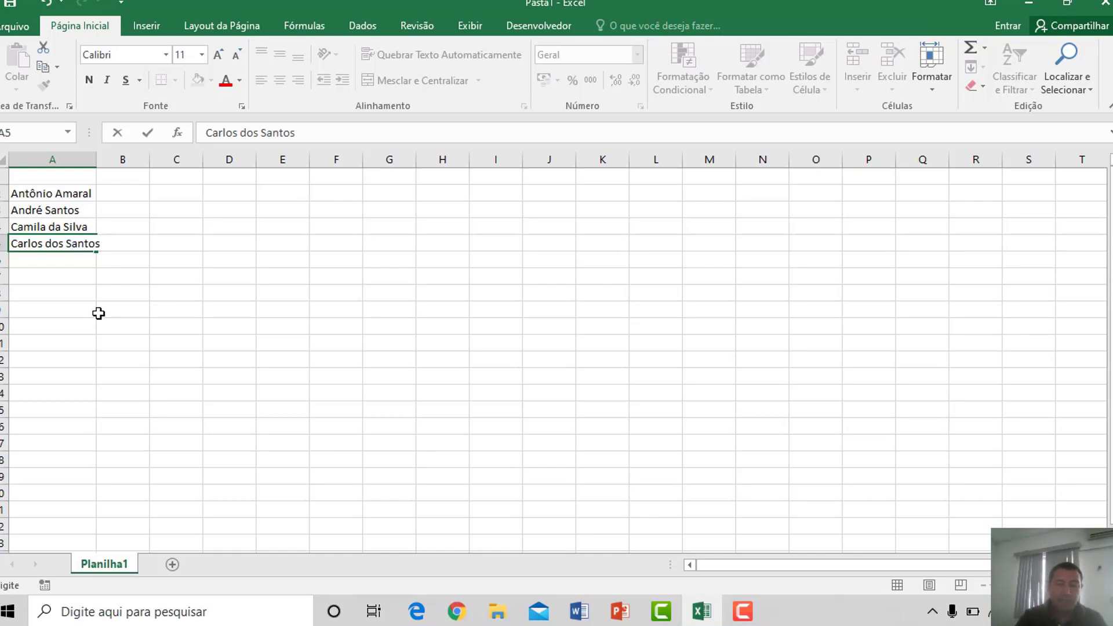
key("Return")
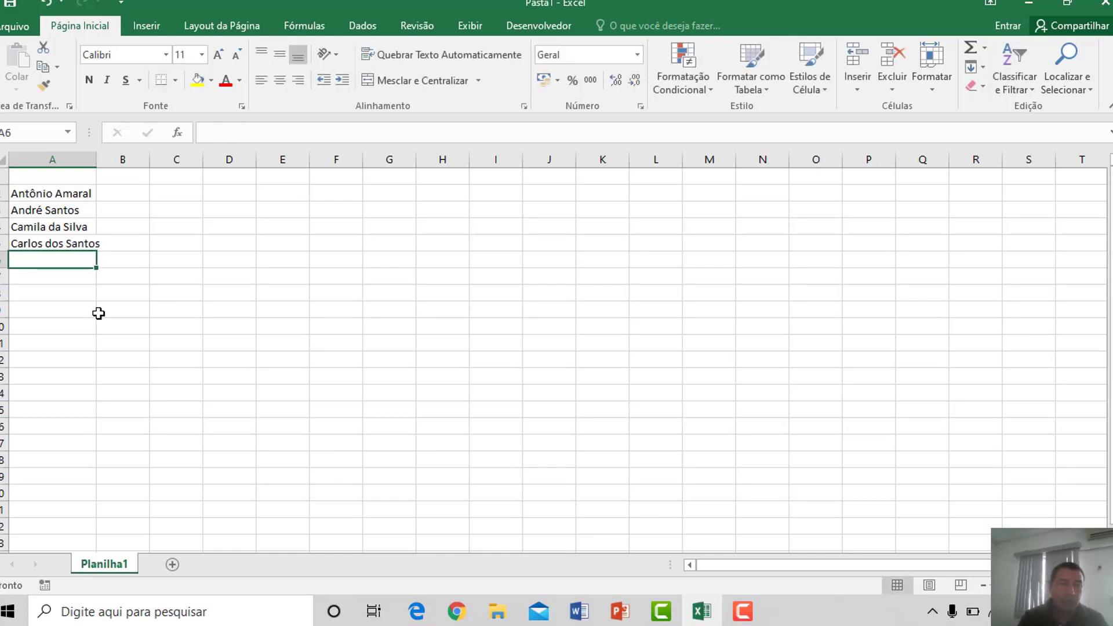
double_click(97, 164)
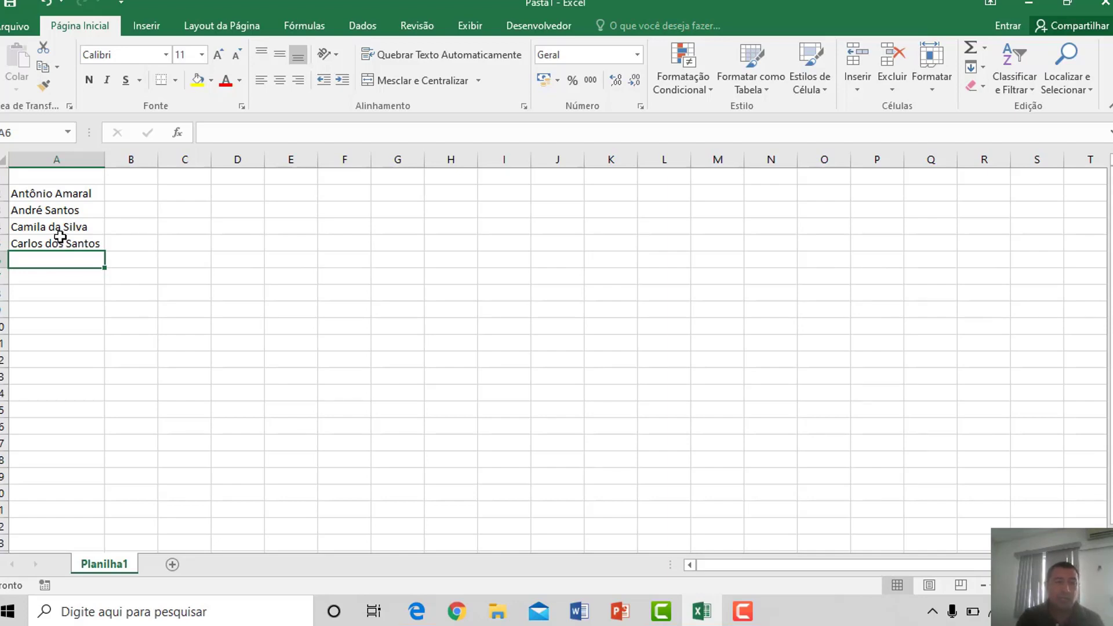
Move the name list from A2:A5 to G10:G13 and widen column G to fit the names.
left_click(58, 190)
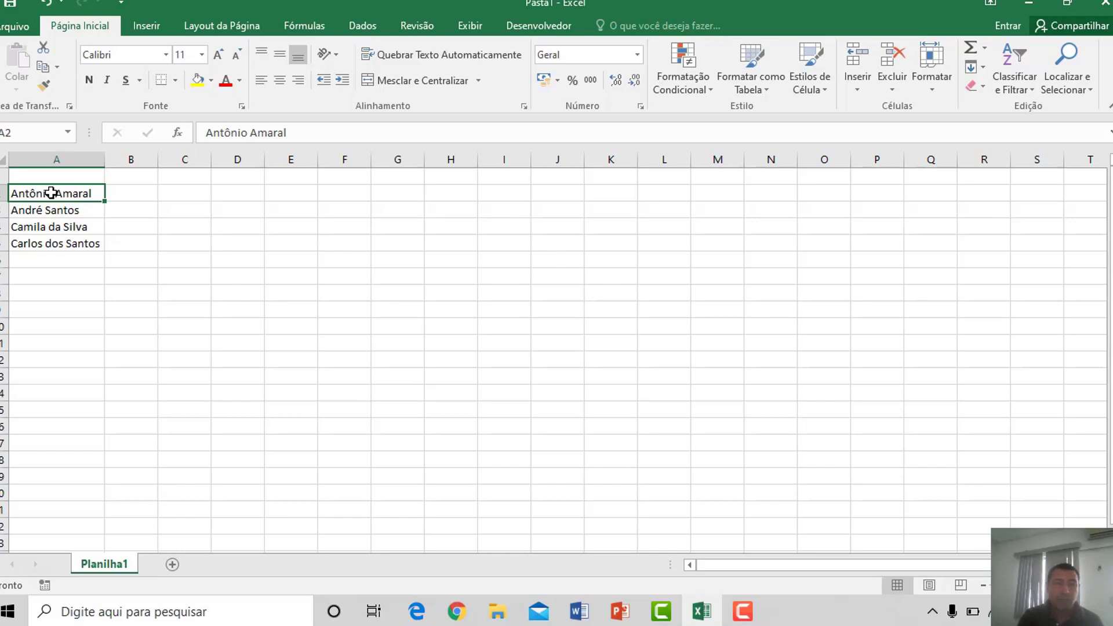
left_click_drag(51, 194, 44, 238)
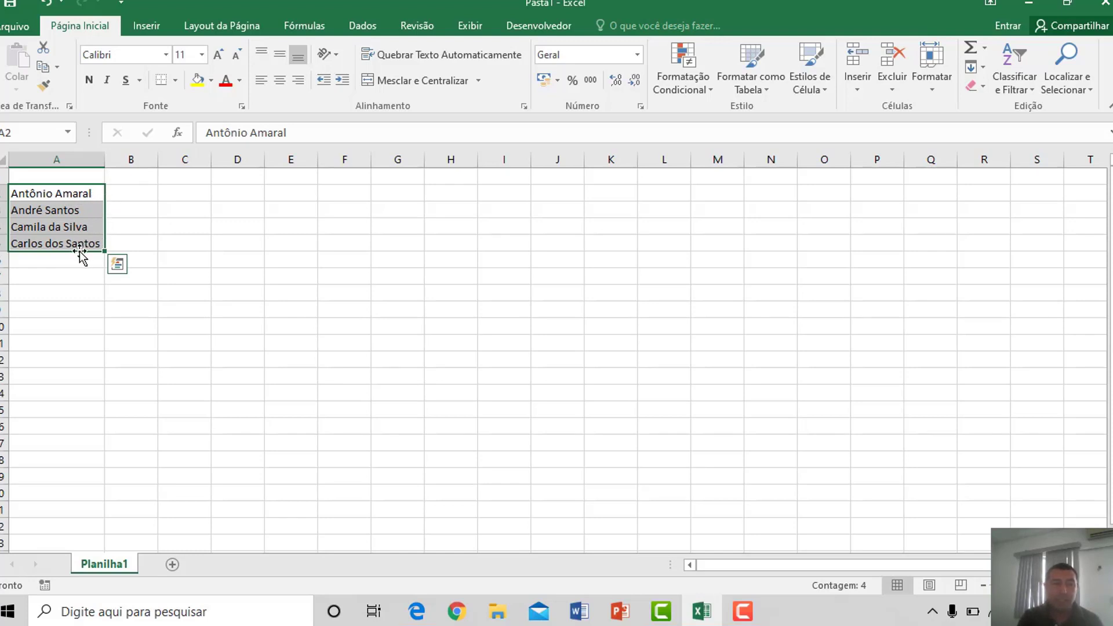
left_click(58, 194)
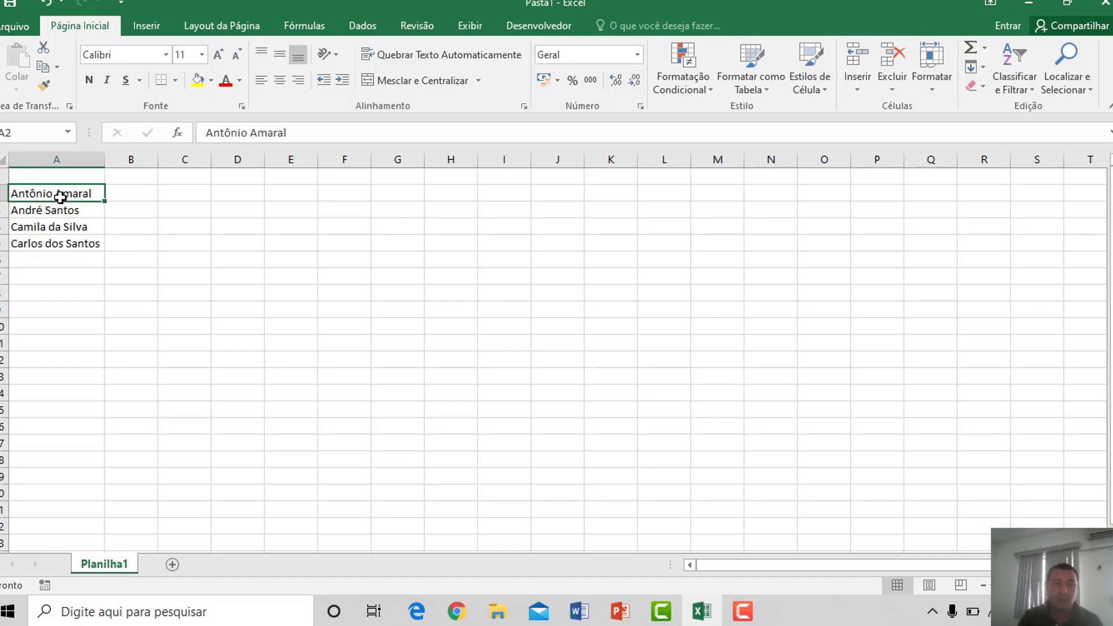
left_click_drag(59, 193, 55, 244)
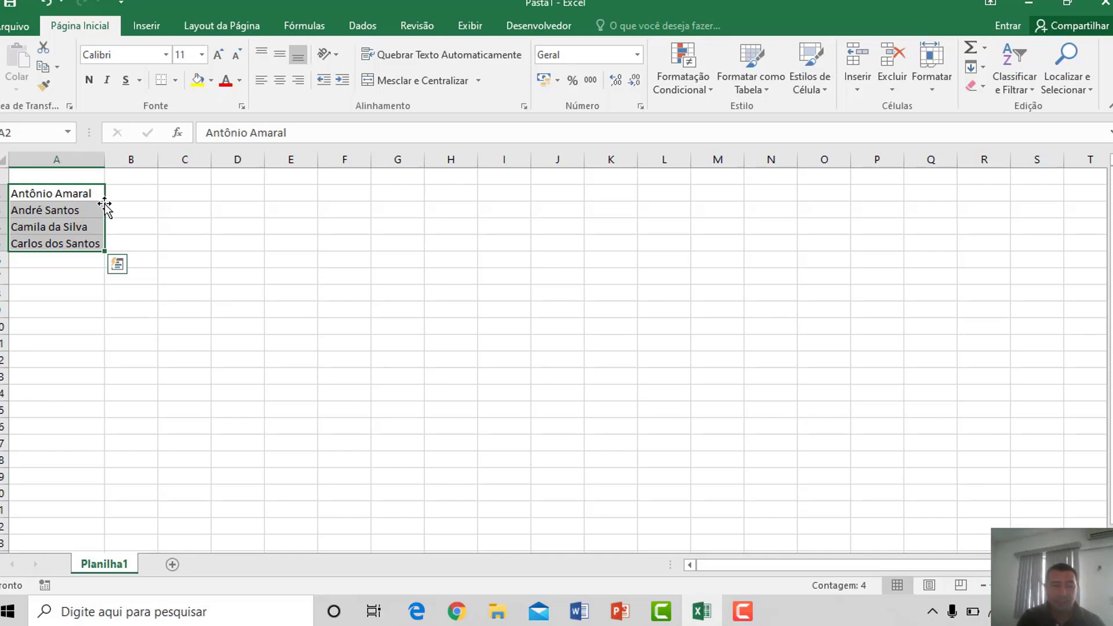
left_click_drag(105, 206, 400, 341)
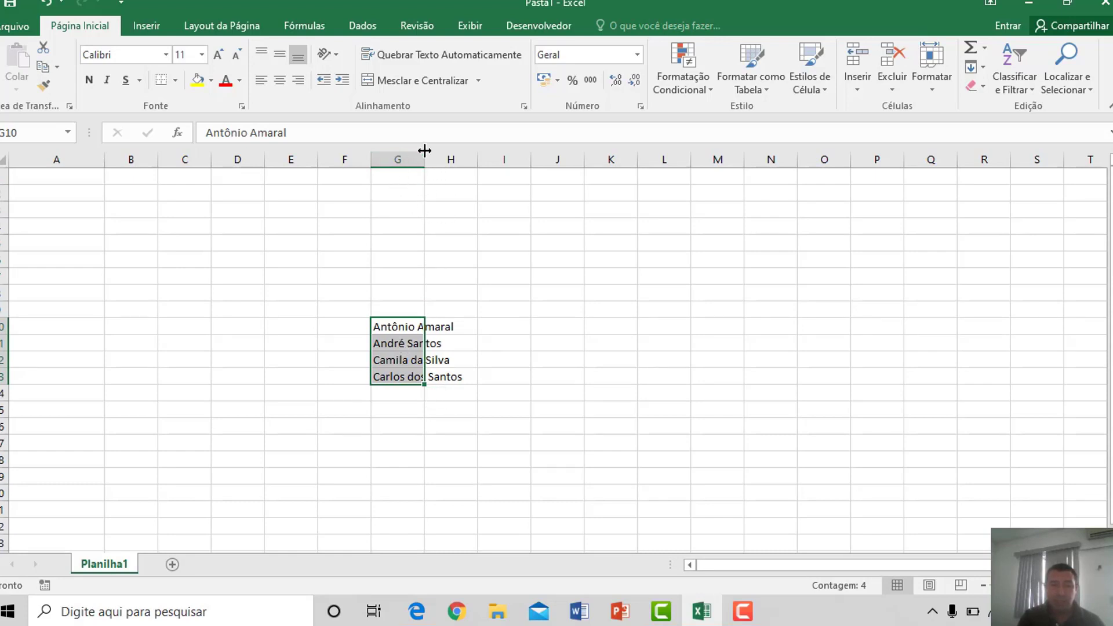
left_click_drag(424, 157, 463, 158)
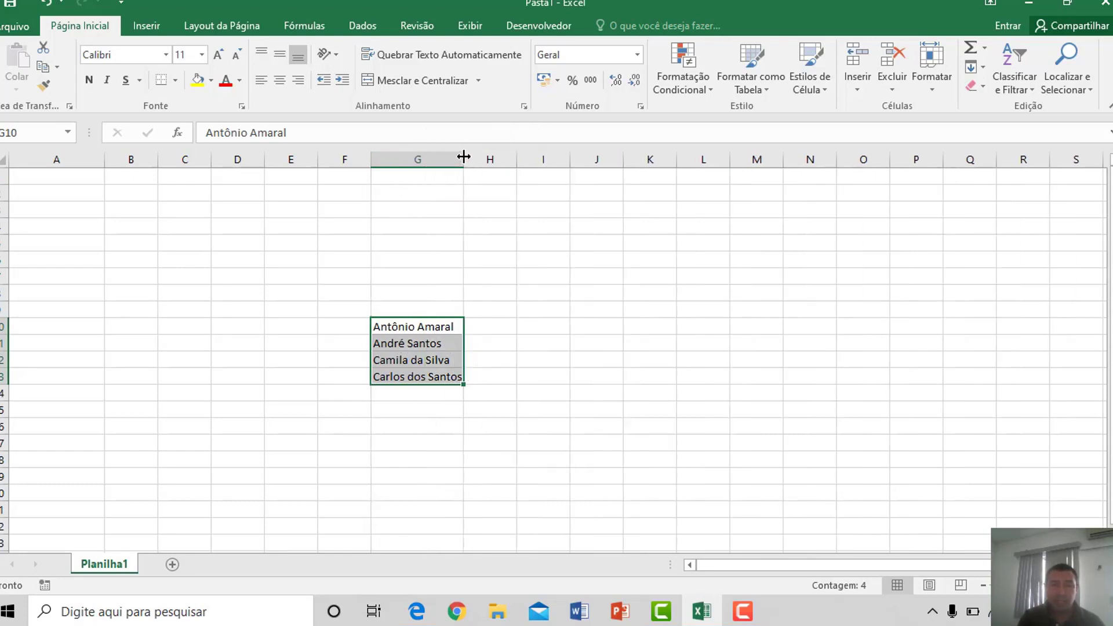
Move the name list from G10:G13 back to A2:A5.
left_click_drag(413, 316, 58, 197)
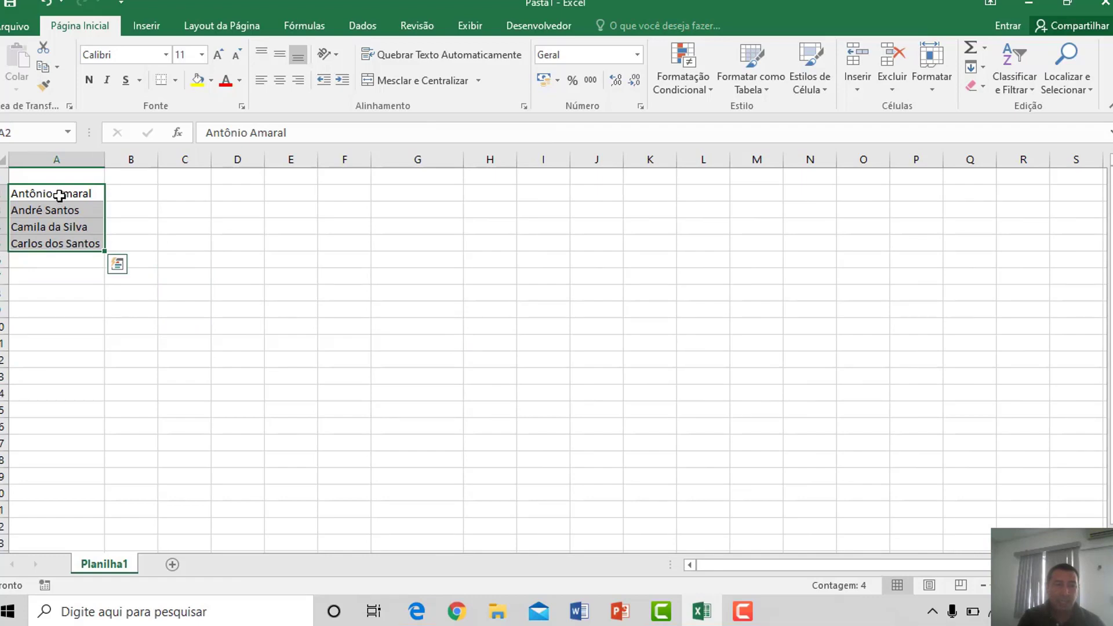
Try filling the name in A2 down through A5 with the fill handle, and undo the fill.
left_click(59, 194)
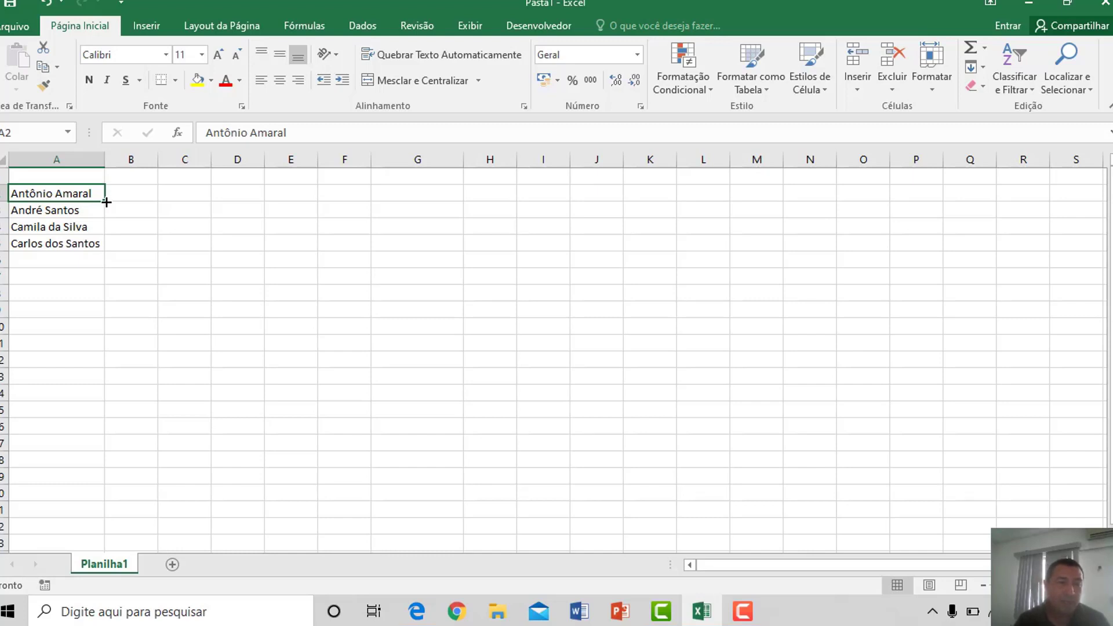
left_click_drag(106, 202, 99, 248)
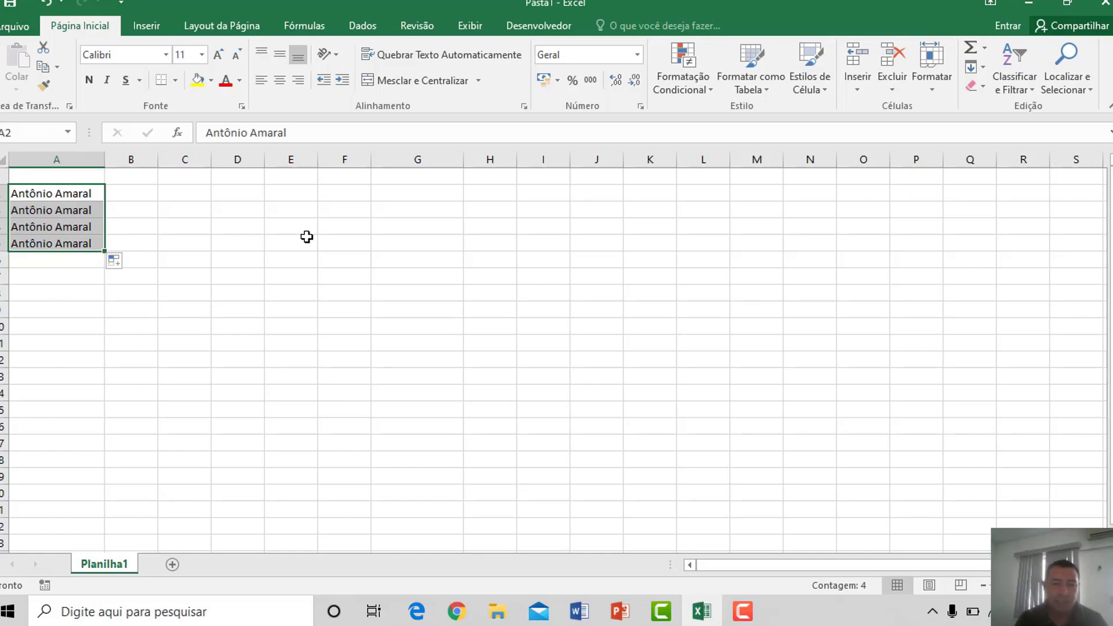
left_click(118, 242)
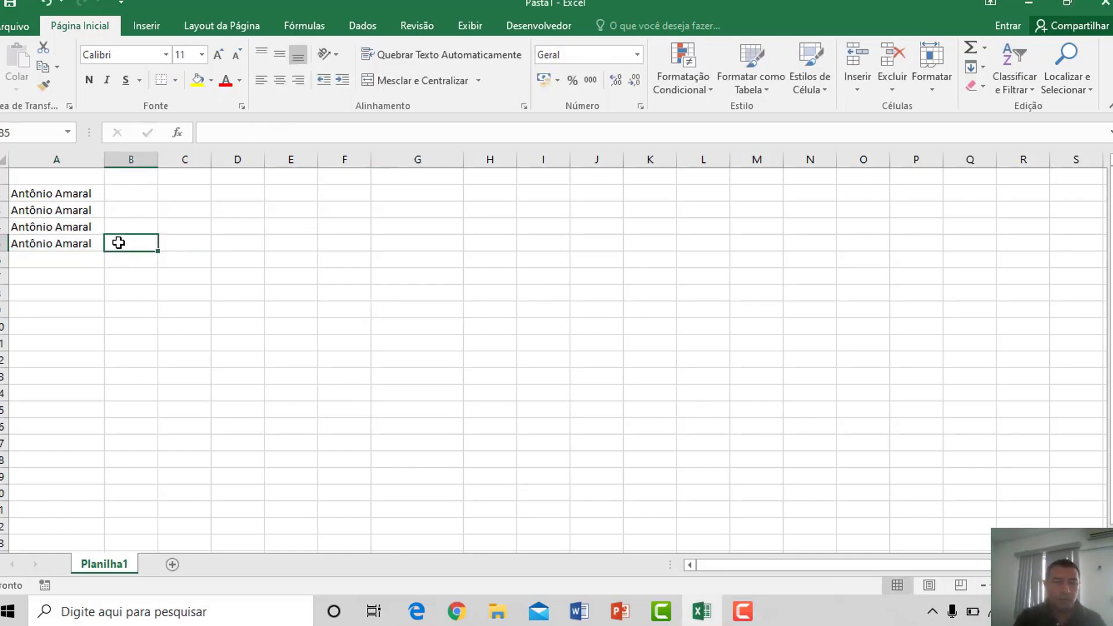
key("ctrl+z")
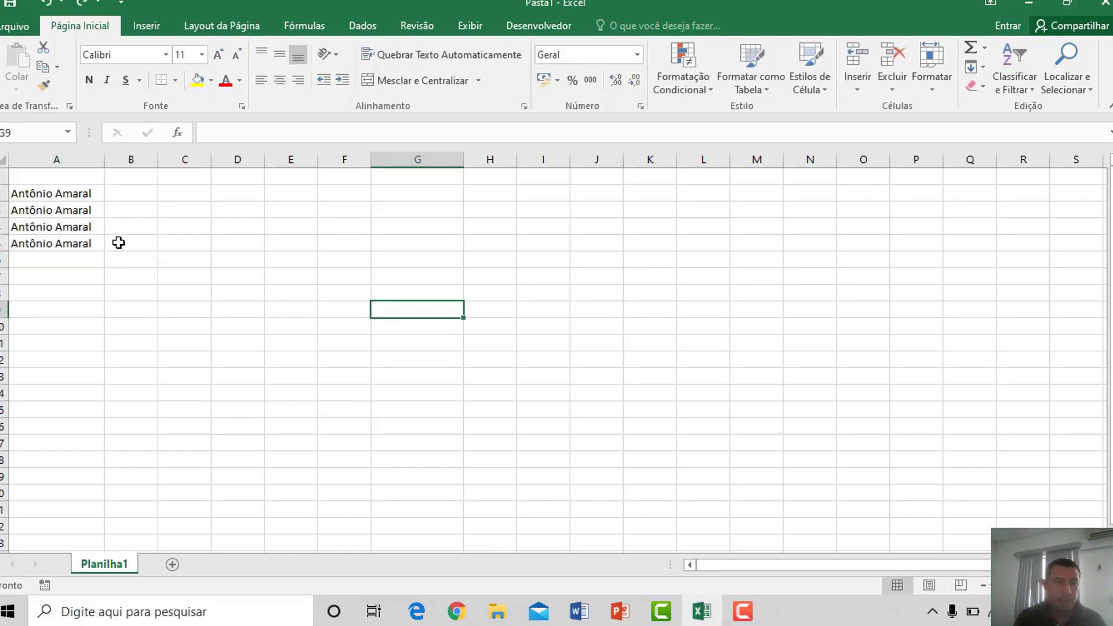
key("ctrl+z")
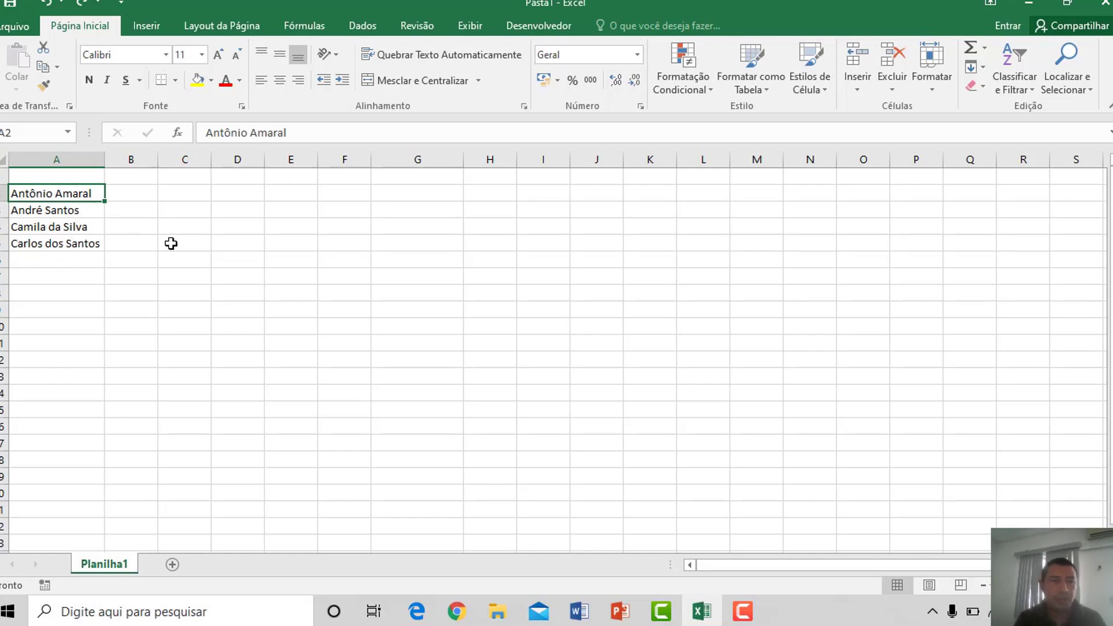
Enter the weekday Segunda-feira in cell B2.
left_click(132, 193)
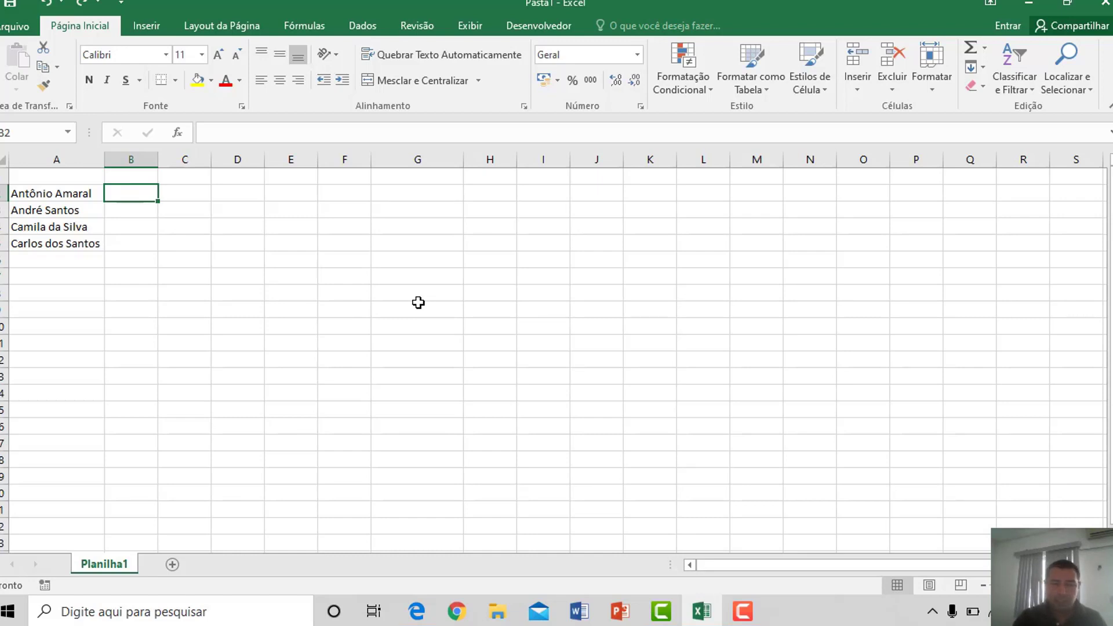
type("S")
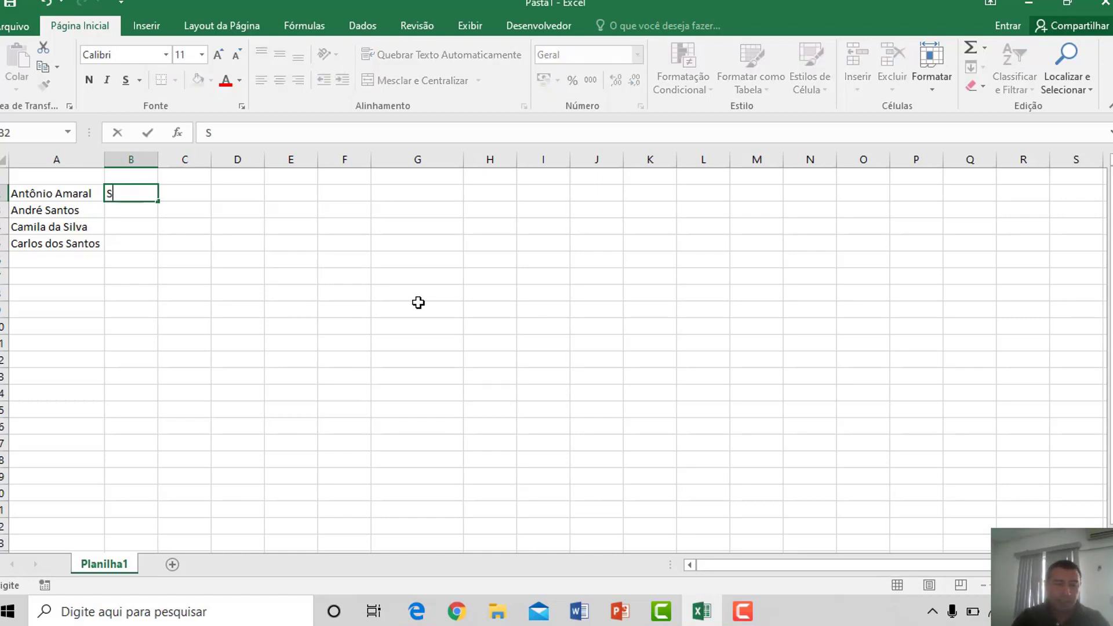
type("egun")
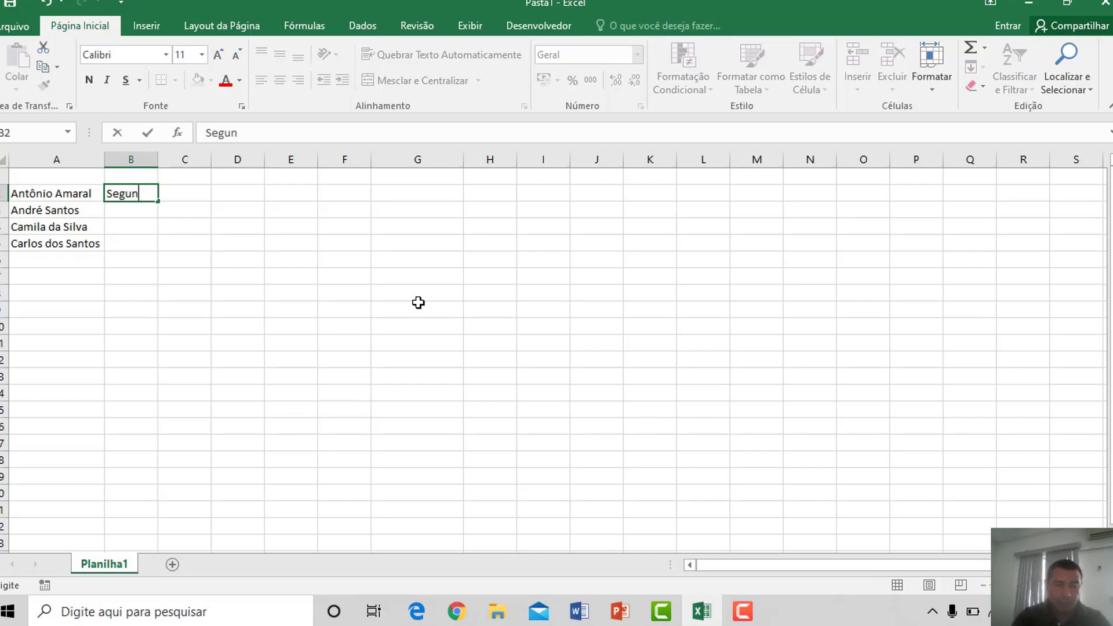
type("da-feira")
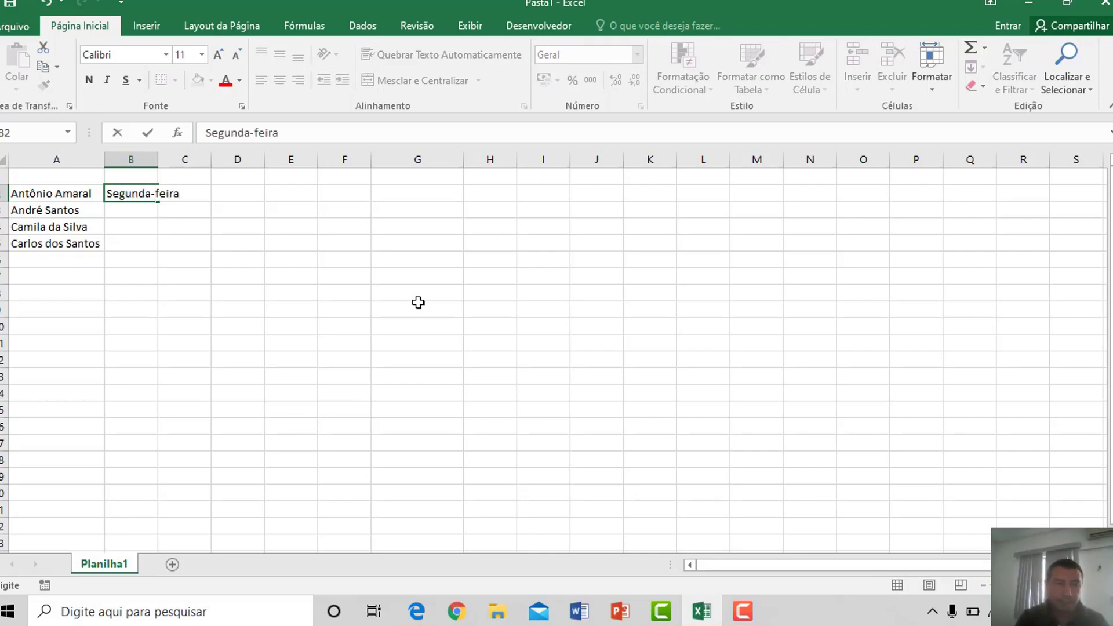
key("Return")
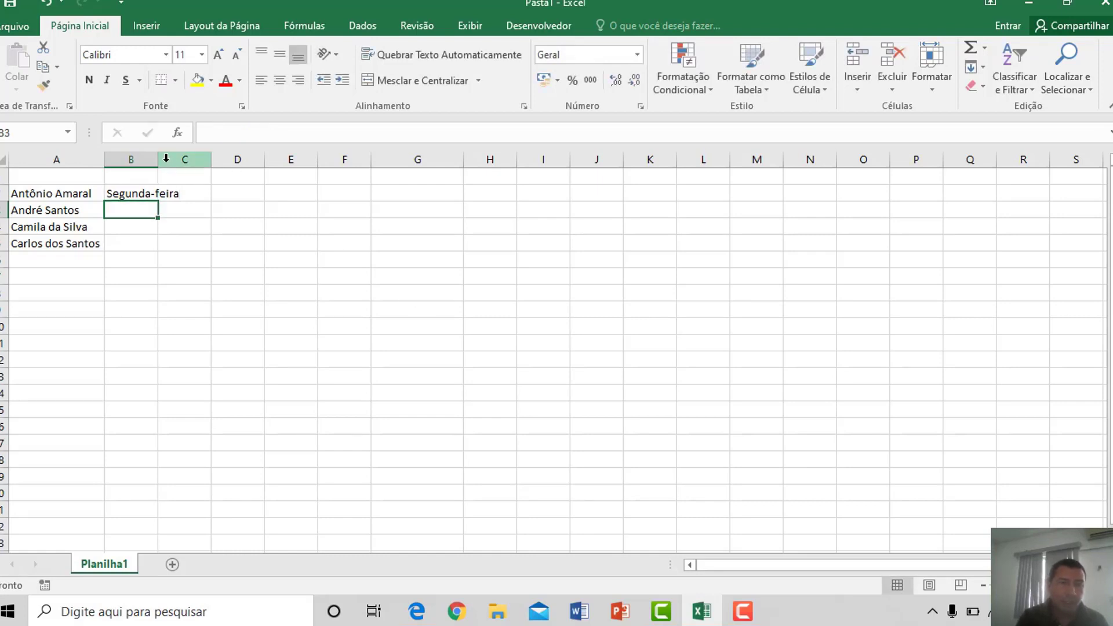
Widen column B to fit the weekday and fill the series from B2 down to Domingo in B8.
left_click_drag(155, 160, 187, 160)
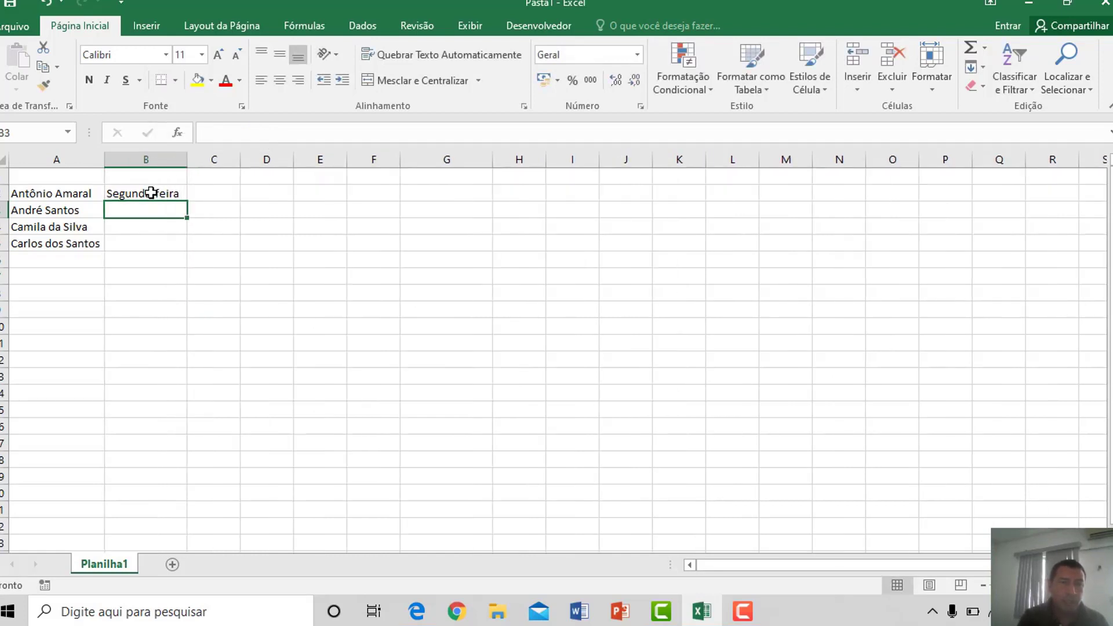
left_click(154, 193)
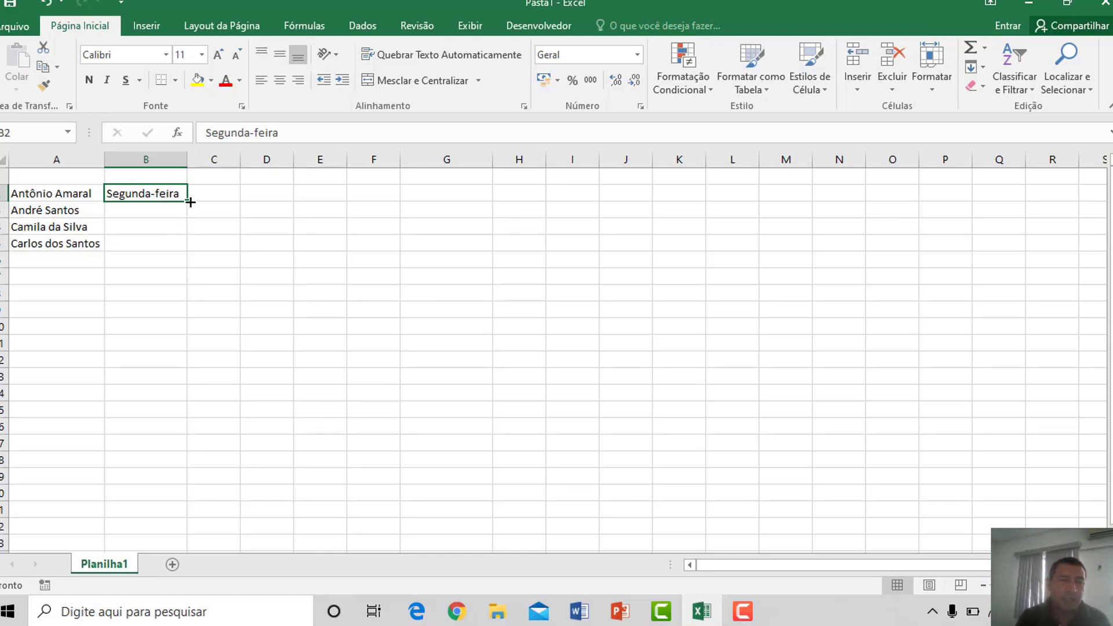
left_click_drag(190, 201, 181, 304)
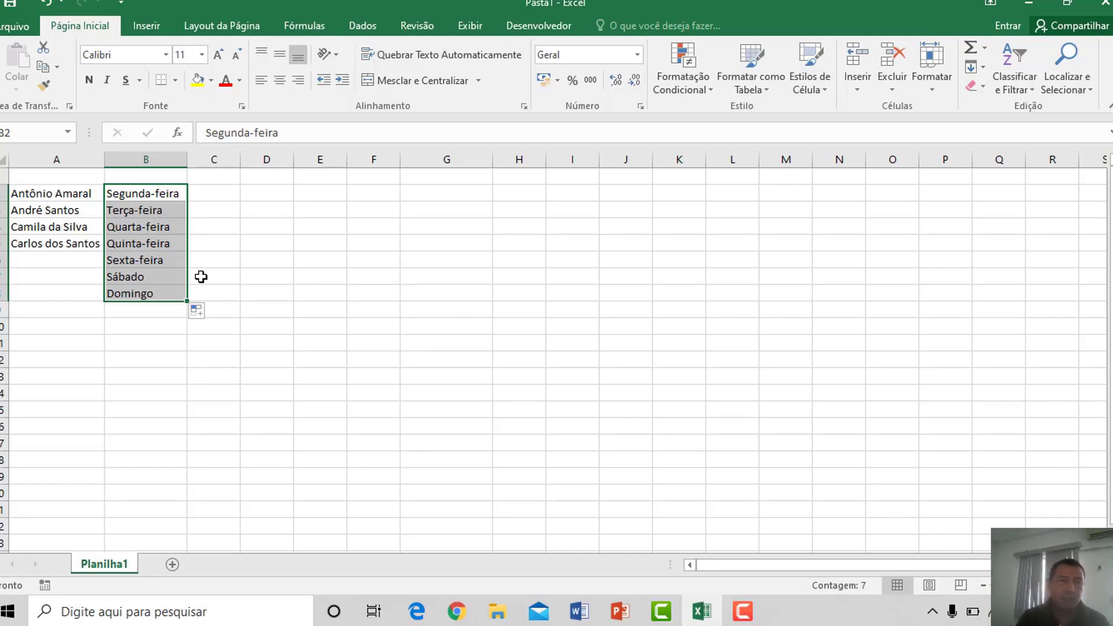
Enter the abbreviated weekday Seg in C2 and fill the series down to Dom in C8.
left_click(206, 193)
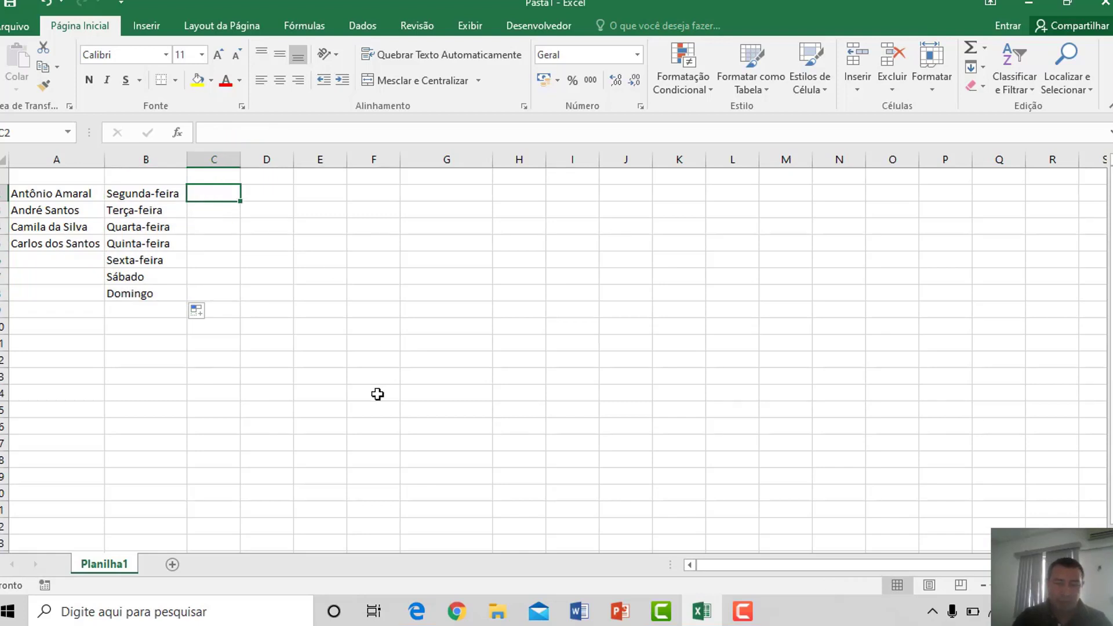
type("Seg")
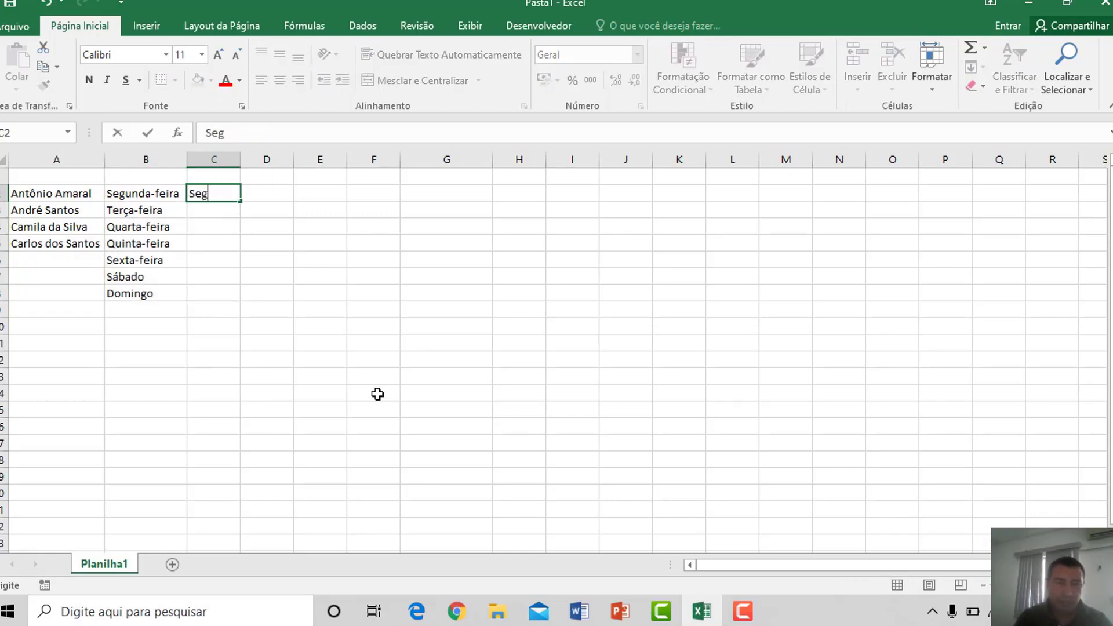
left_click(203, 250)
left_click(214, 210)
left_click(220, 192)
left_click_drag(239, 202, 235, 309)
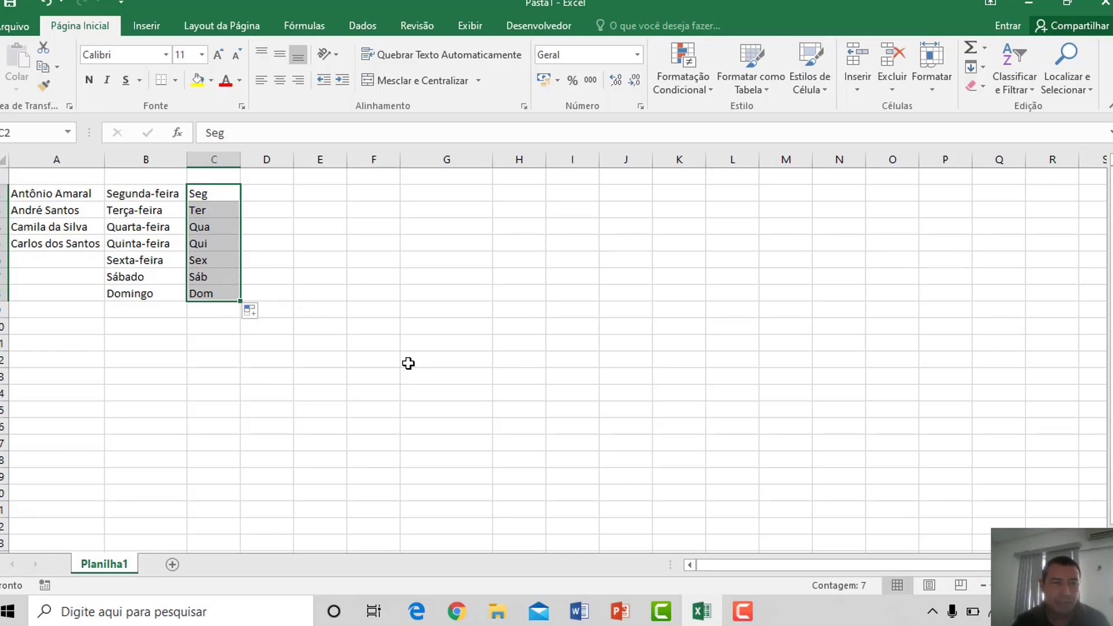
Enter the month Janeiro in cell D2.
left_click(273, 191)
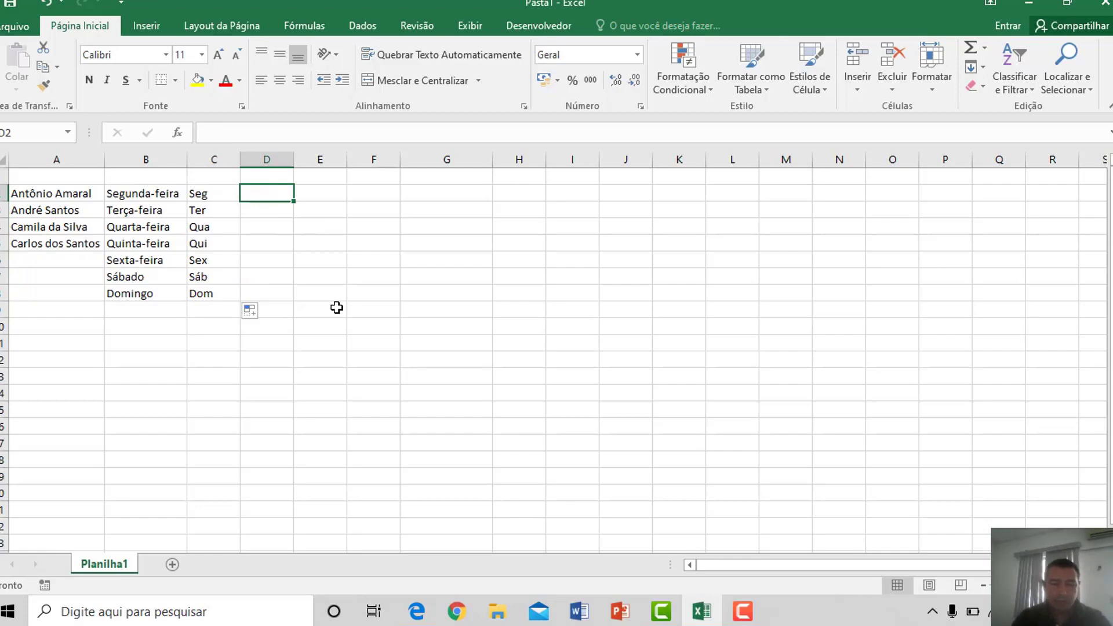
type("Janei")
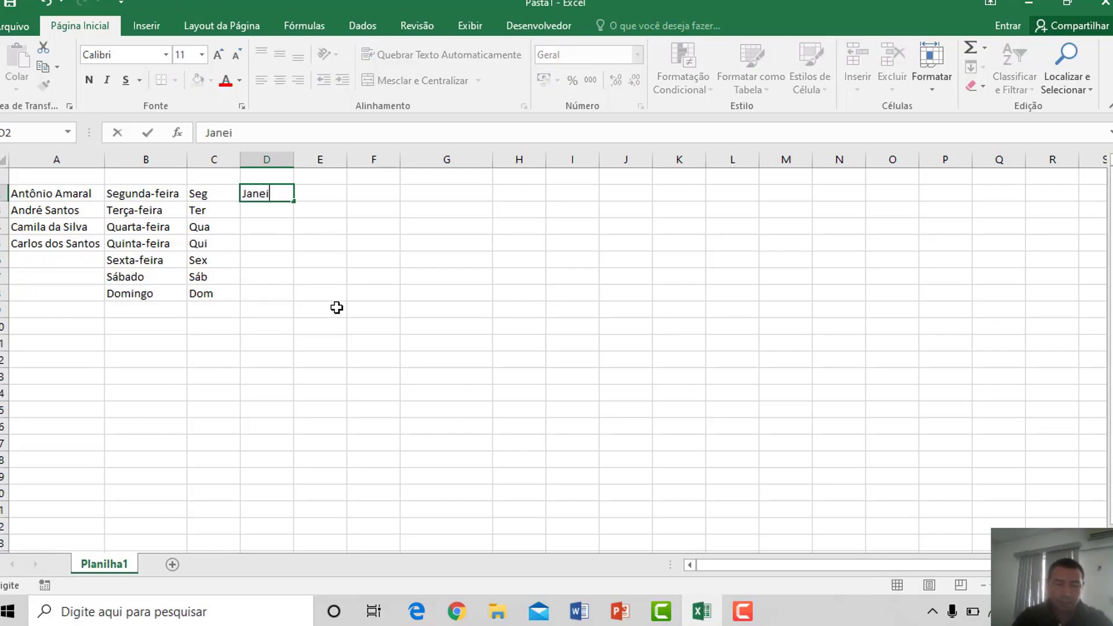
type("ro")
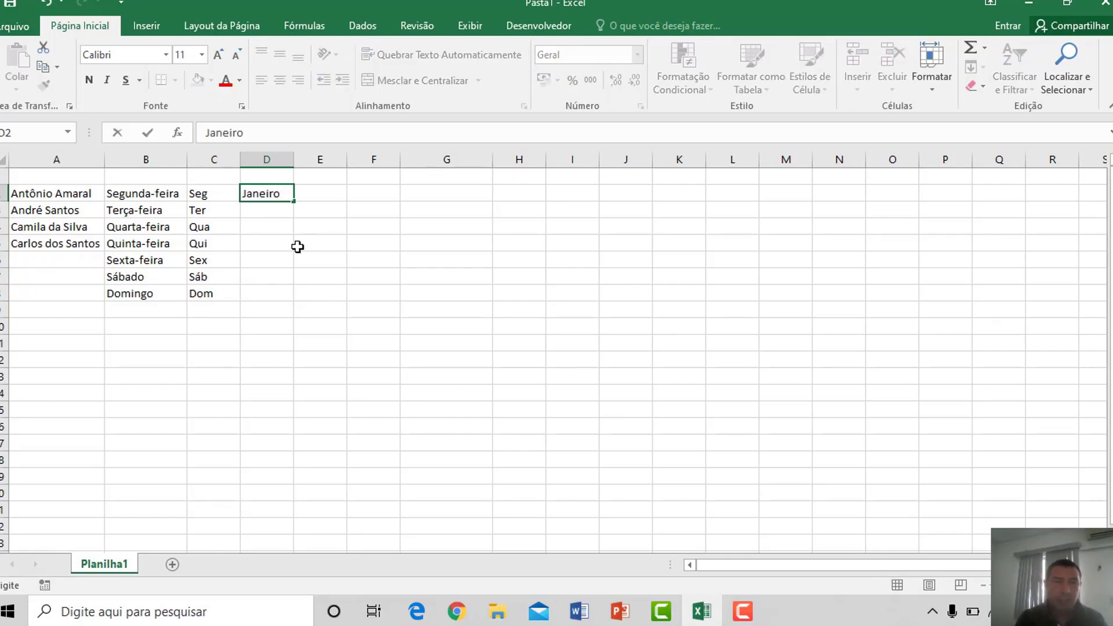
left_click(268, 210)
Fill the month series from D2 down to Dezembro in D13 and widen column D to fit the names.
left_click(268, 191)
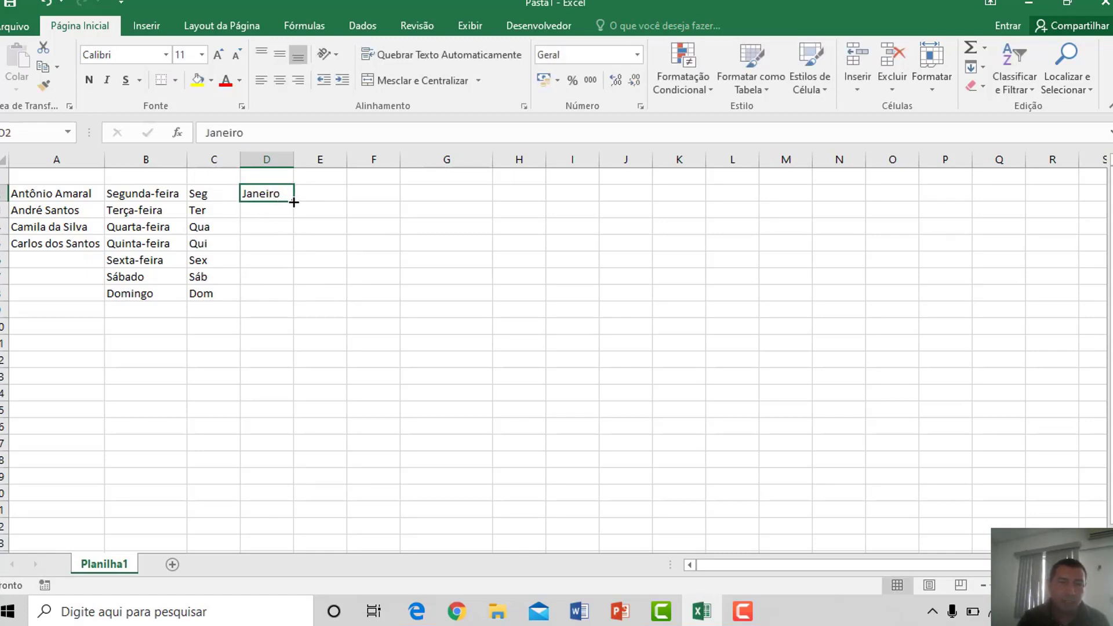
left_click_drag(293, 201, 279, 387)
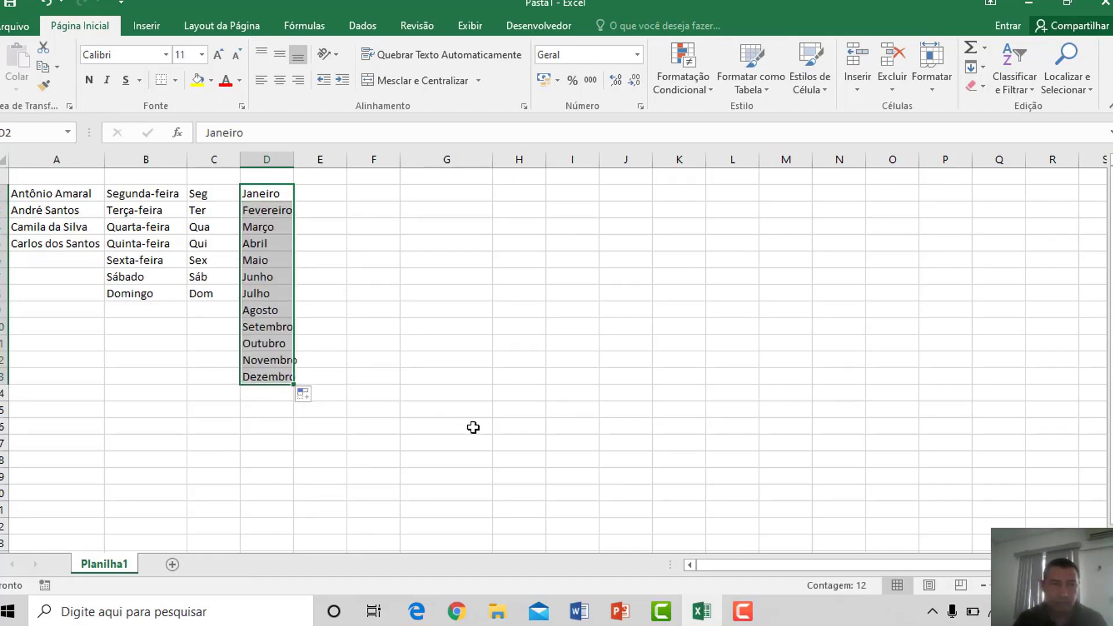
left_click_drag(293, 158, 305, 156)
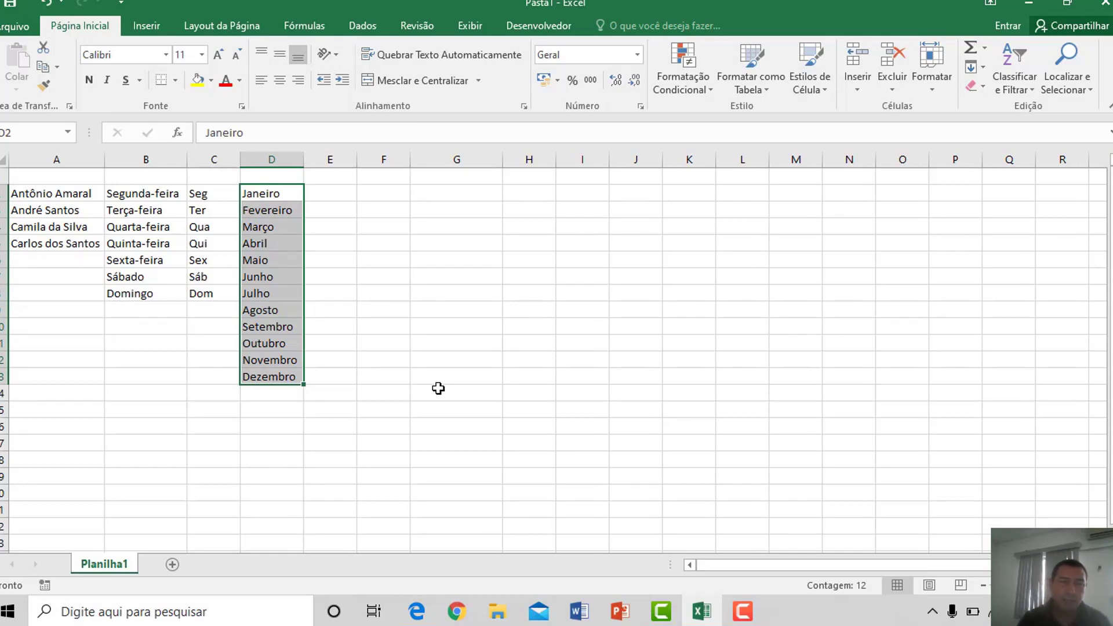
Enter the number 1 in cell E2.
left_click(336, 198)
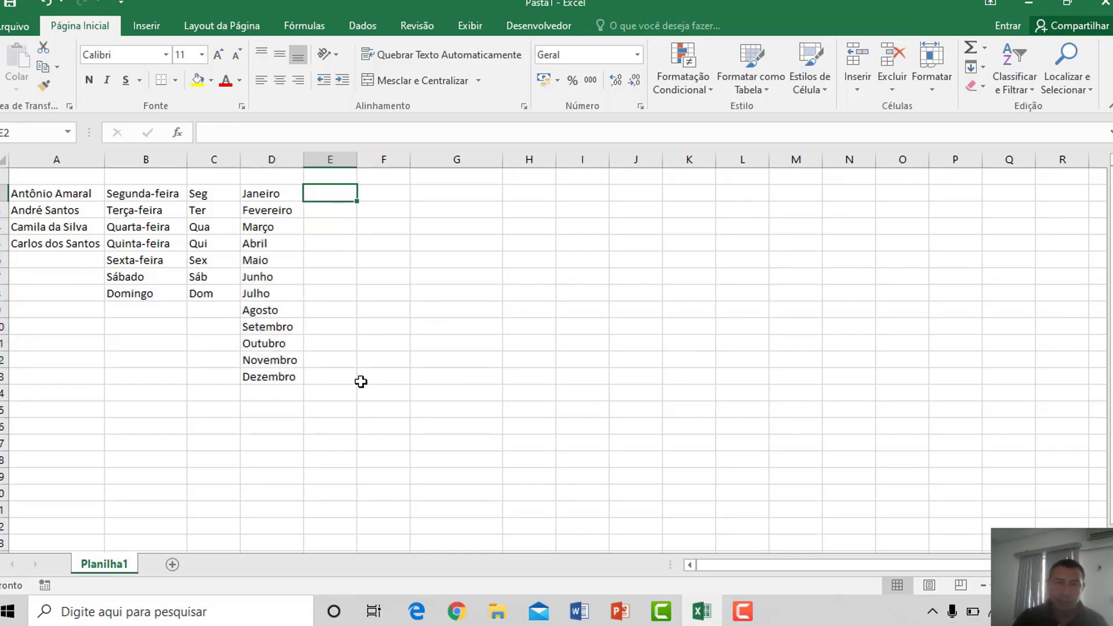
type("1")
key("Return")
left_click(351, 322)
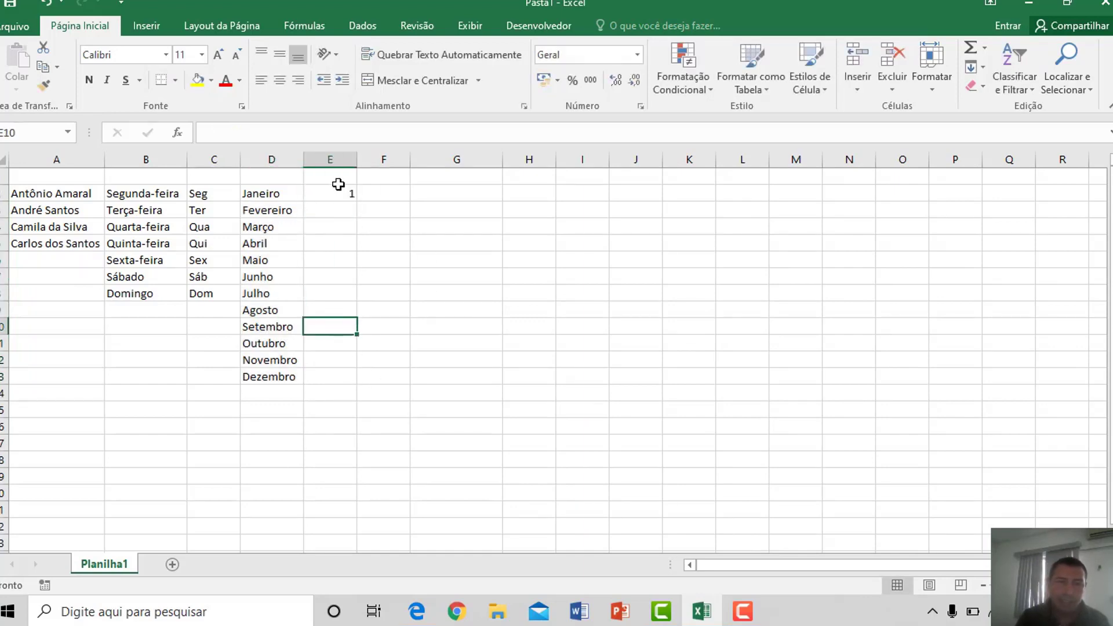
Try filling the number in E2 down through E13 with the plain fill handle, and undo the fill.
left_click(339, 185)
left_click_drag(356, 200, 326, 388)
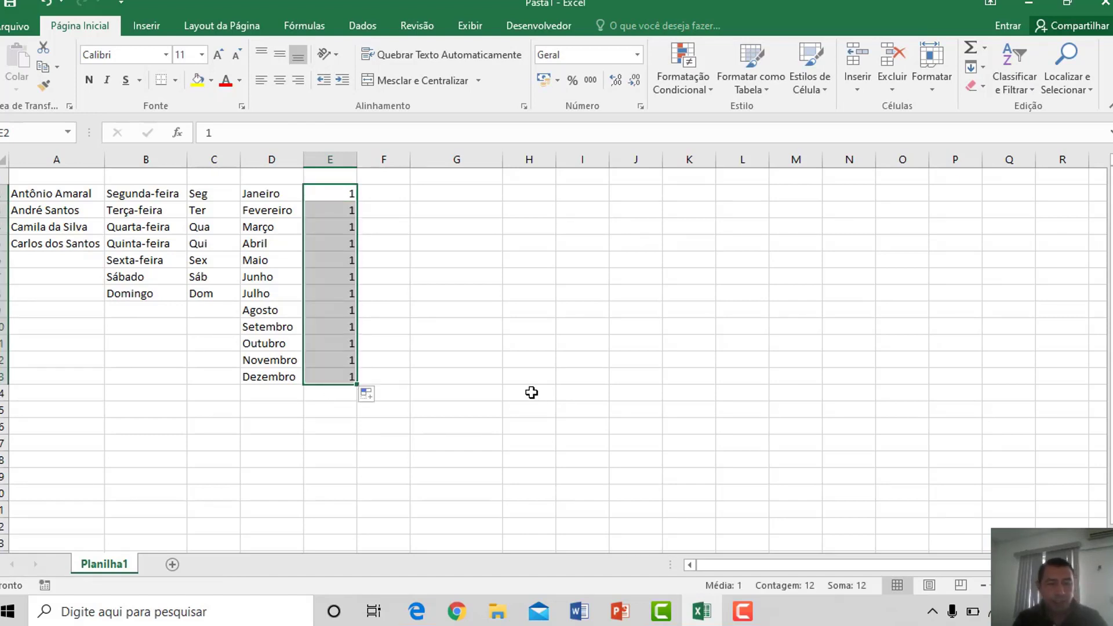
key("ctrl+z")
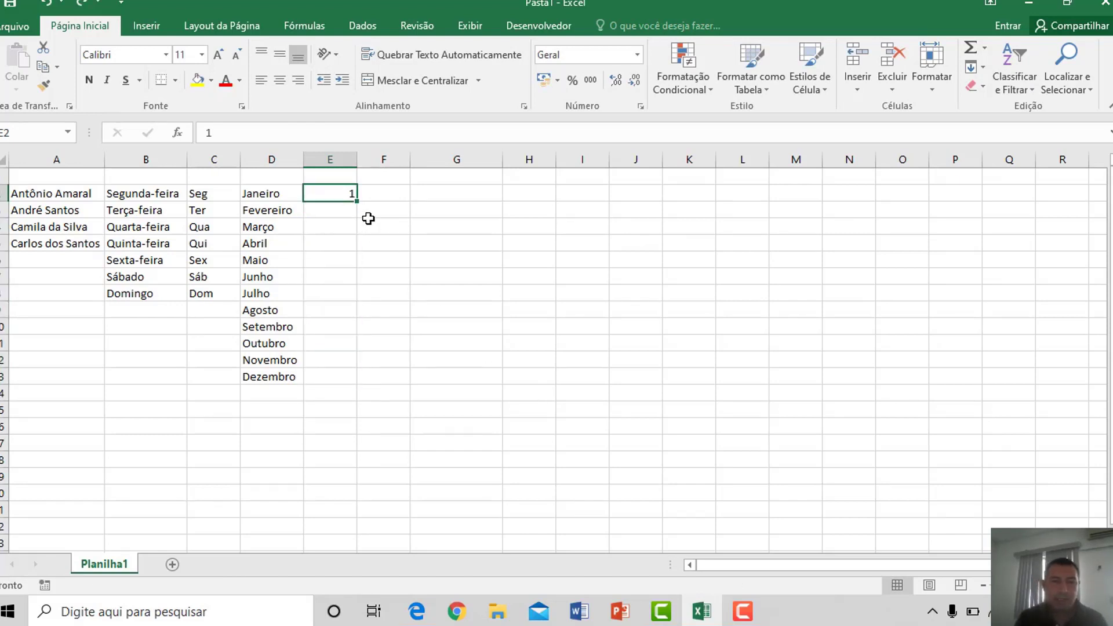
Fill E2 down to E13 as an incrementing series from 1 to 12.
left_click_drag(358, 200, 325, 385)
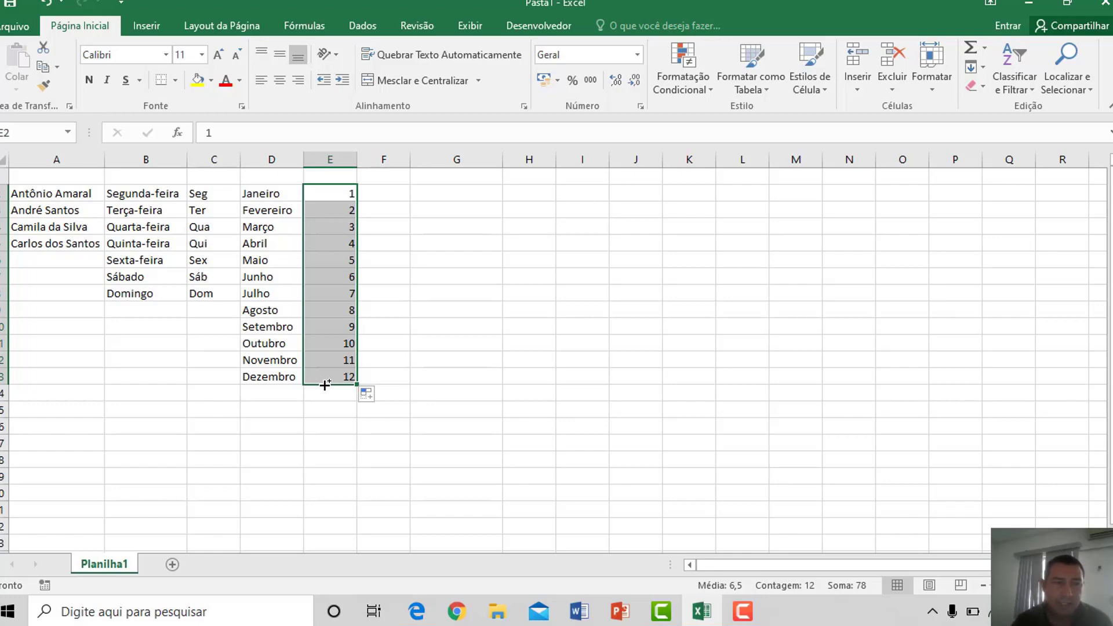
left_click(219, 461)
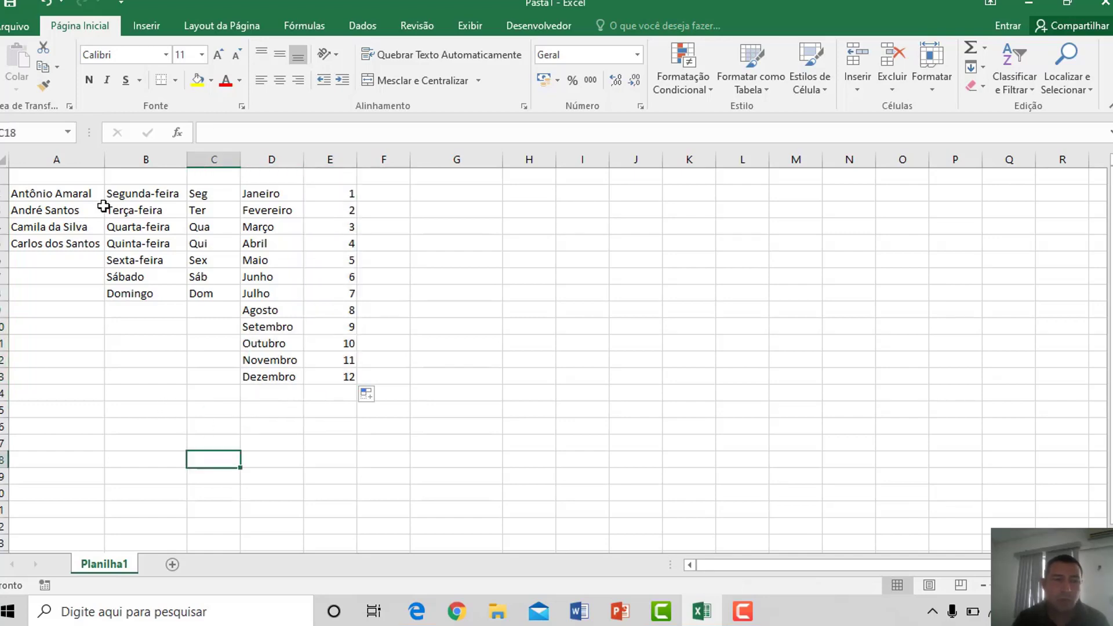
Select the filled block of cells starting at A2 in one sweep across columns A to E, and clear the selection.
left_click(46, 191)
left_click_drag(45, 191, 328, 420)
left_click(298, 468)
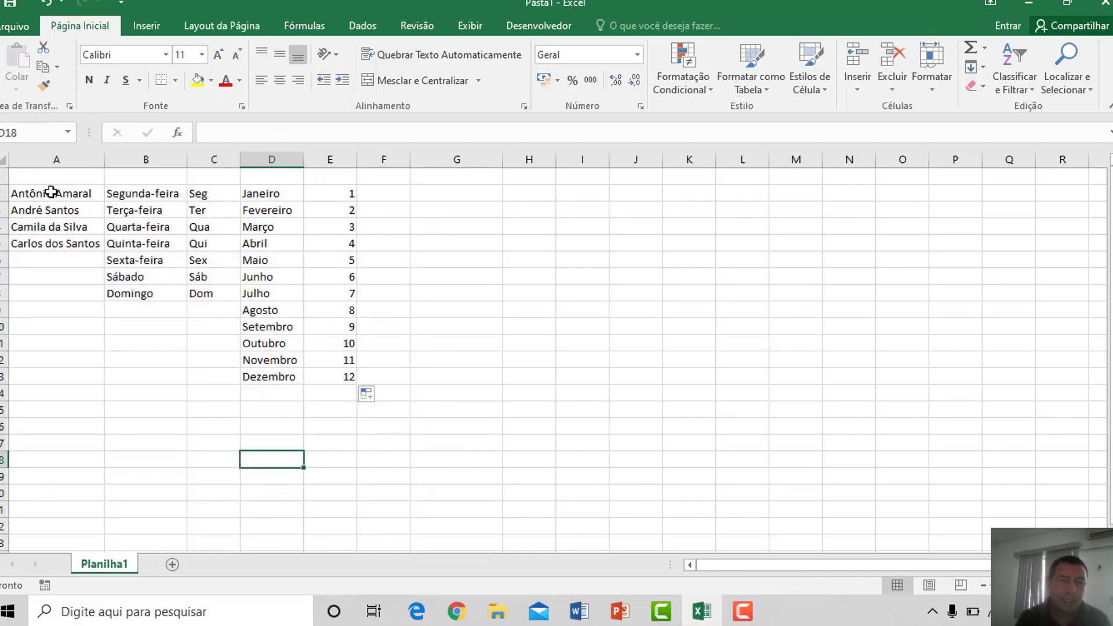
Extend a selection cell by cell from A2 through F13, and clear it.
left_click(47, 194)
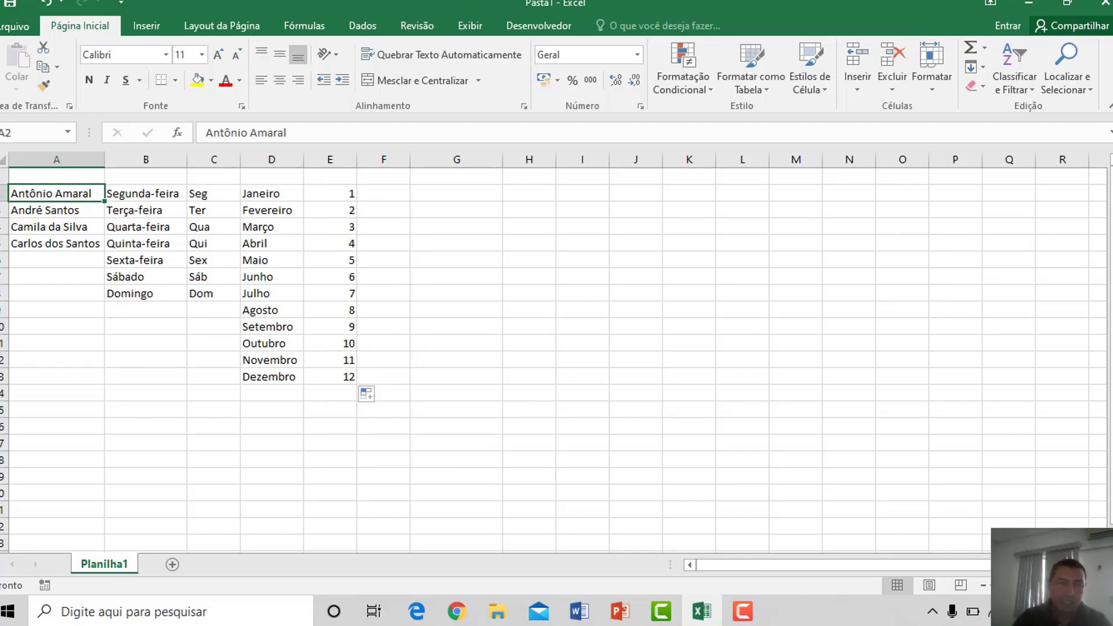
key("shift+Down")
key("shift+Down")
key("shift+Down")
key("shift+Down")
key("shift+Right")
key("shift+Right")
key("shift+Right")
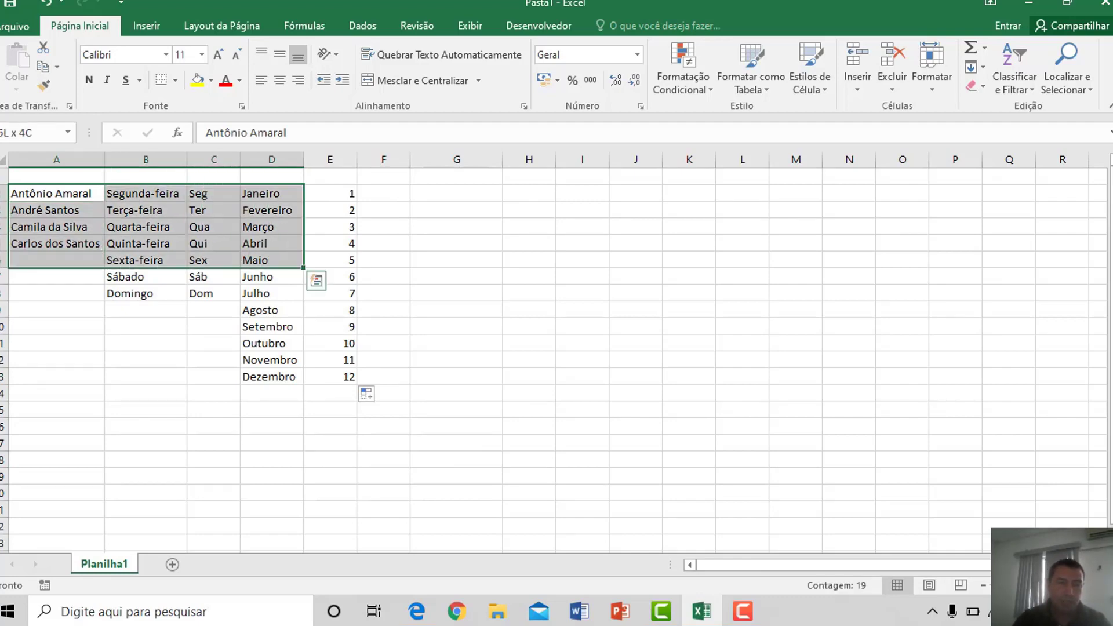
key("shift+Down")
key("shift+Down")
key("shift+Down")
key("shift+Down")
key("shift+Down")
key("shift+Down")
key("shift+Right")
key("shift+Right")
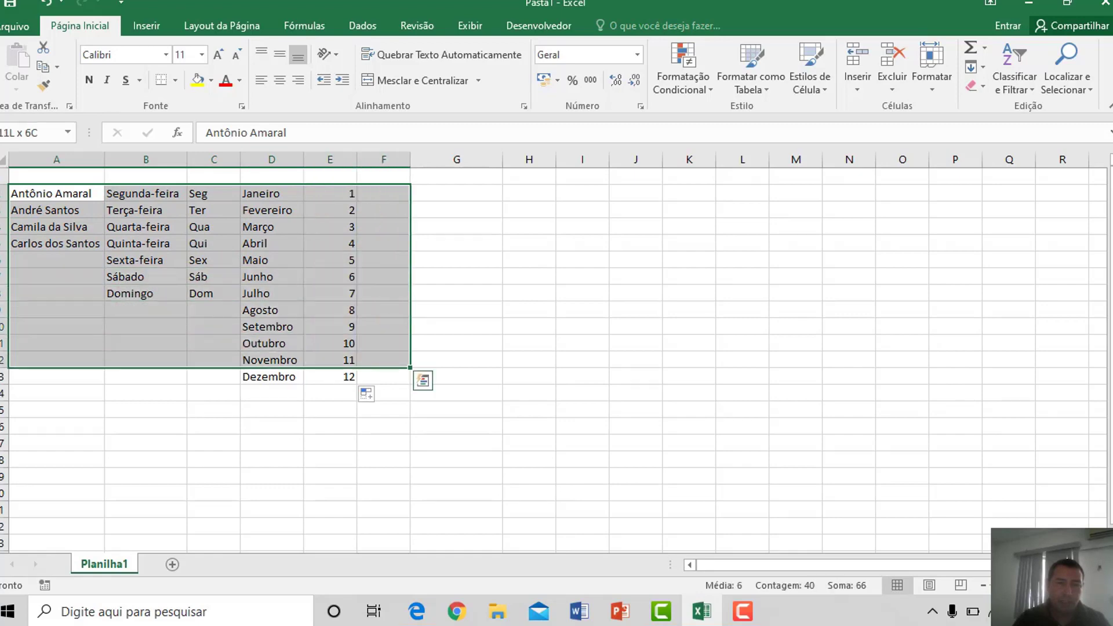
key("shift+Down")
left_click(524, 334)
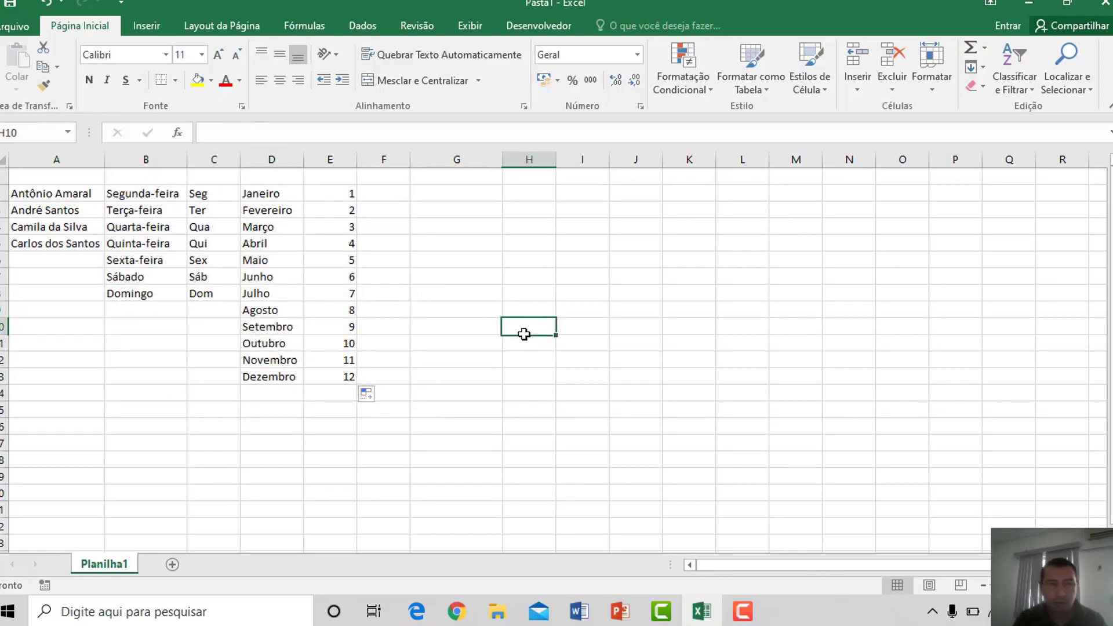
mouse_move(527, 341)
left_mouse_down()
mouse_move(333, 219)
mouse_move(269, 202)
mouse_move(530, 318)
mouse_move(529, 341)
left_mouse_up()
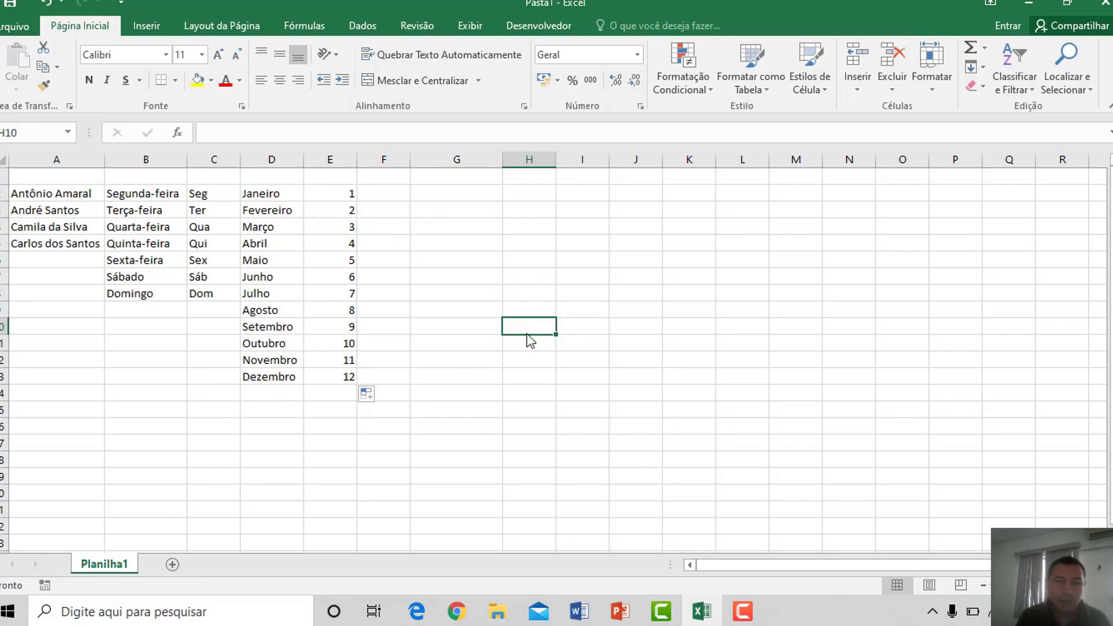
Select the range D2:E13 by choosing its first and last cells, and clear the selection.
left_click(269, 194)
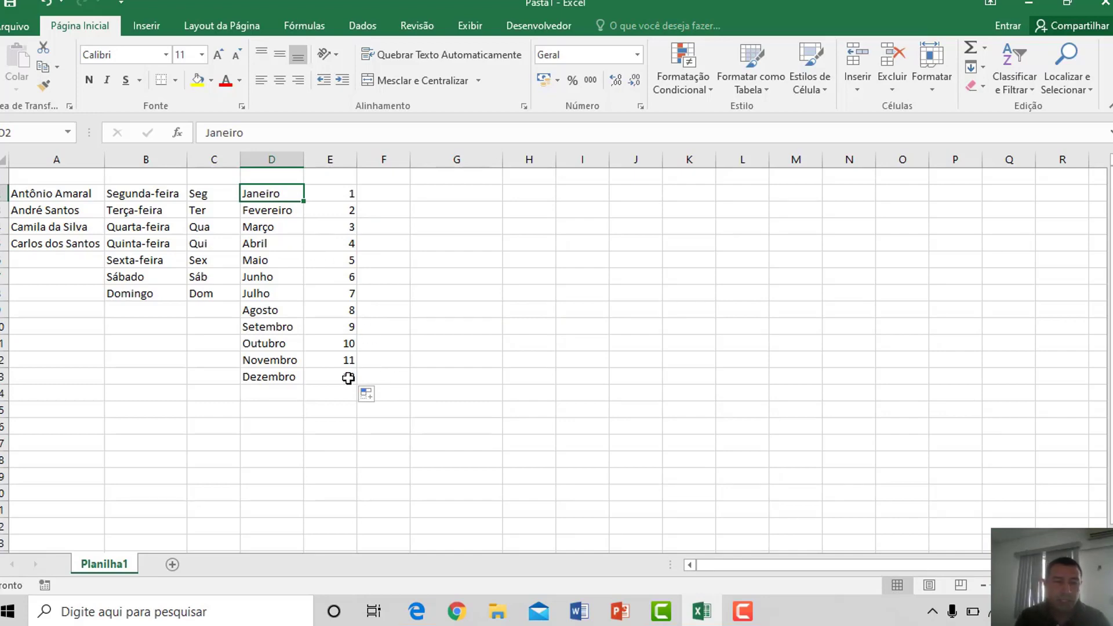
left_click(348, 378, "shift")
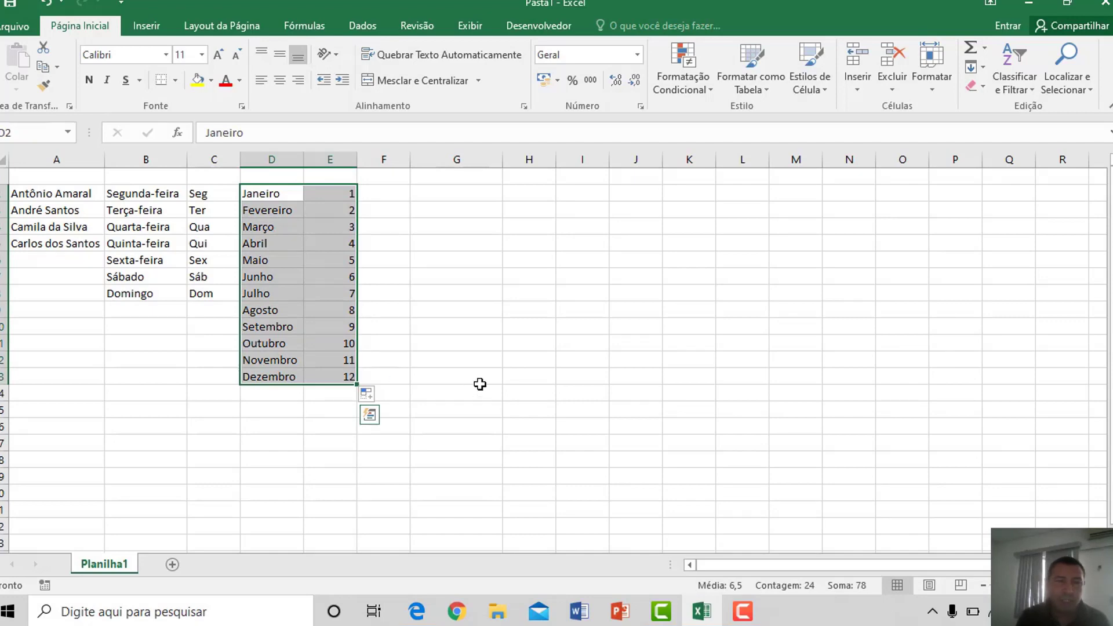
left_click(480, 385)
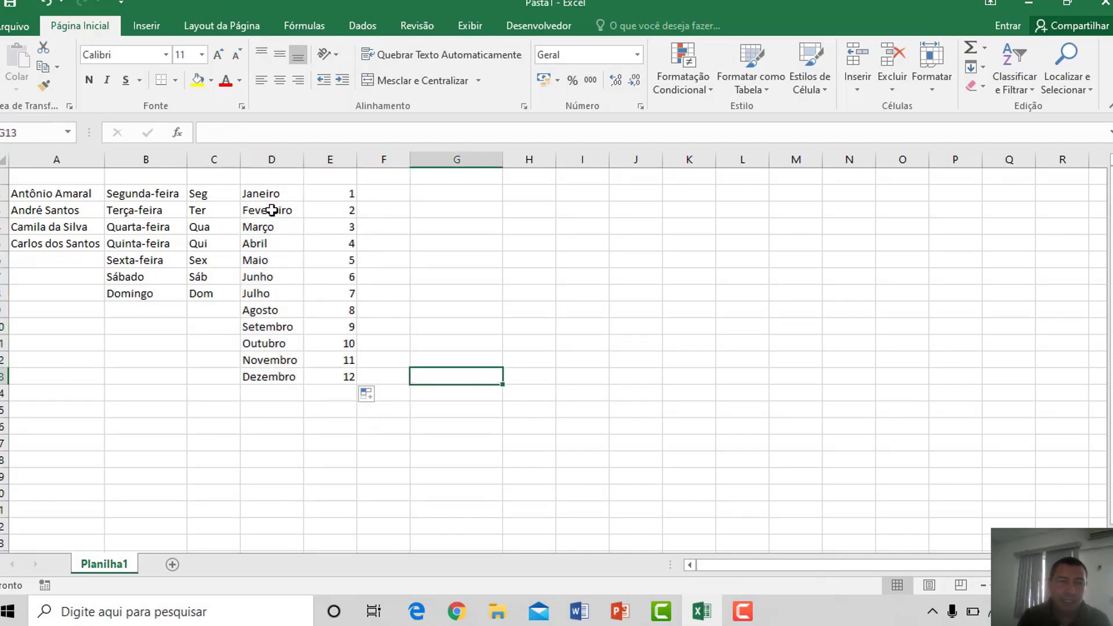
Extend the selection from D2 to E2 and straight down to the last filled row, and clear it.
left_click(258, 193)
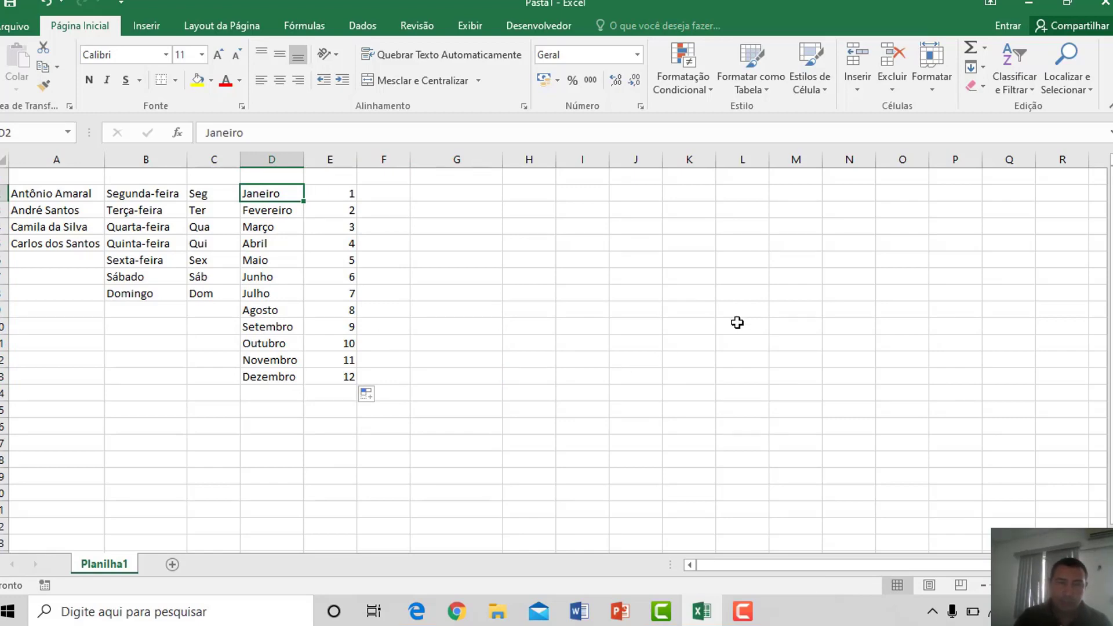
key("shift+Right")
key("ctrl+shift+Down")
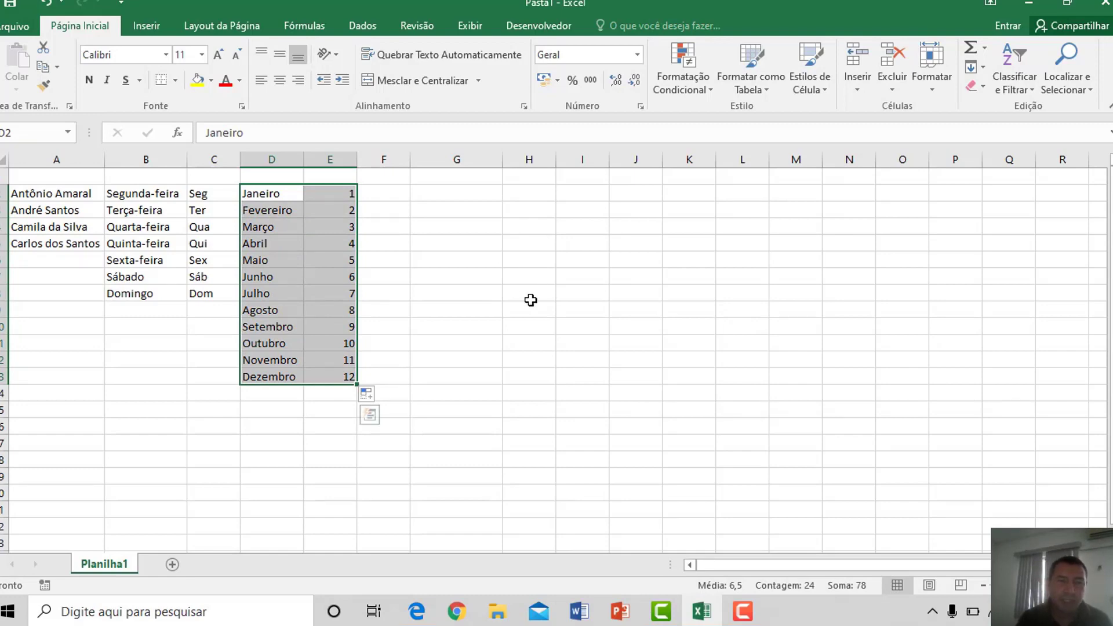
left_click(479, 309)
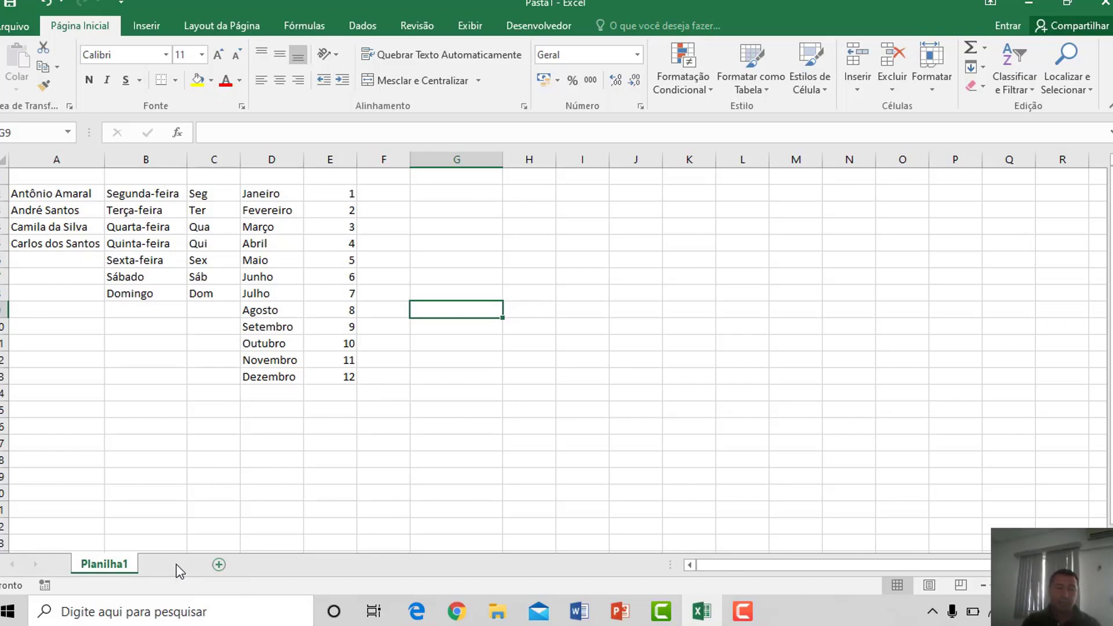
Add four new worksheets to the workbook after Planilha1.
left_click(174, 565)
left_click(239, 565)
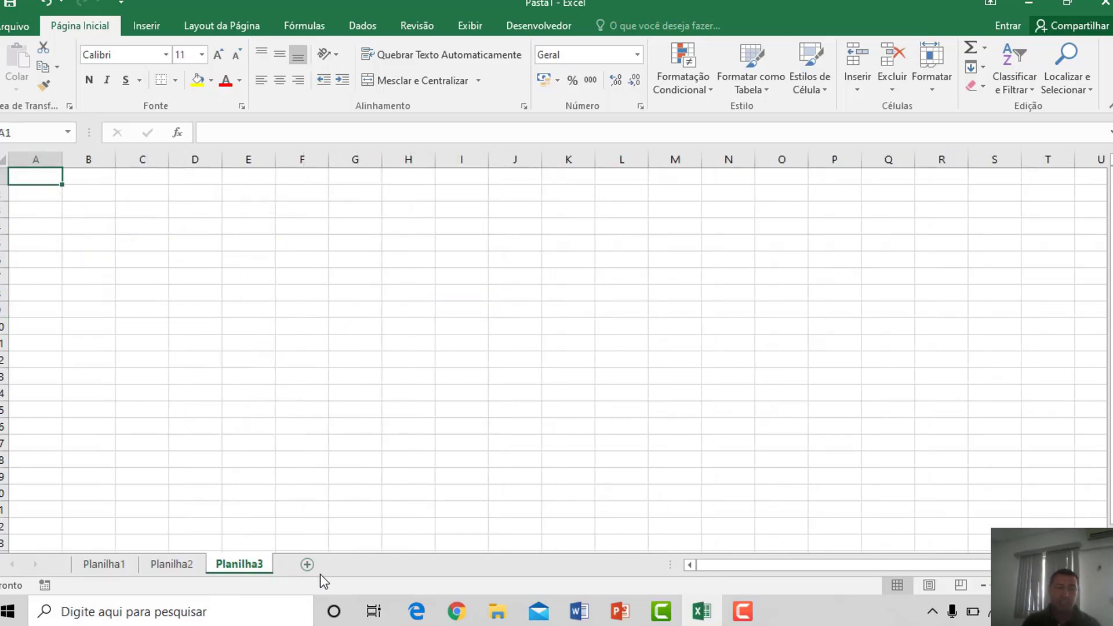
left_click(307, 565)
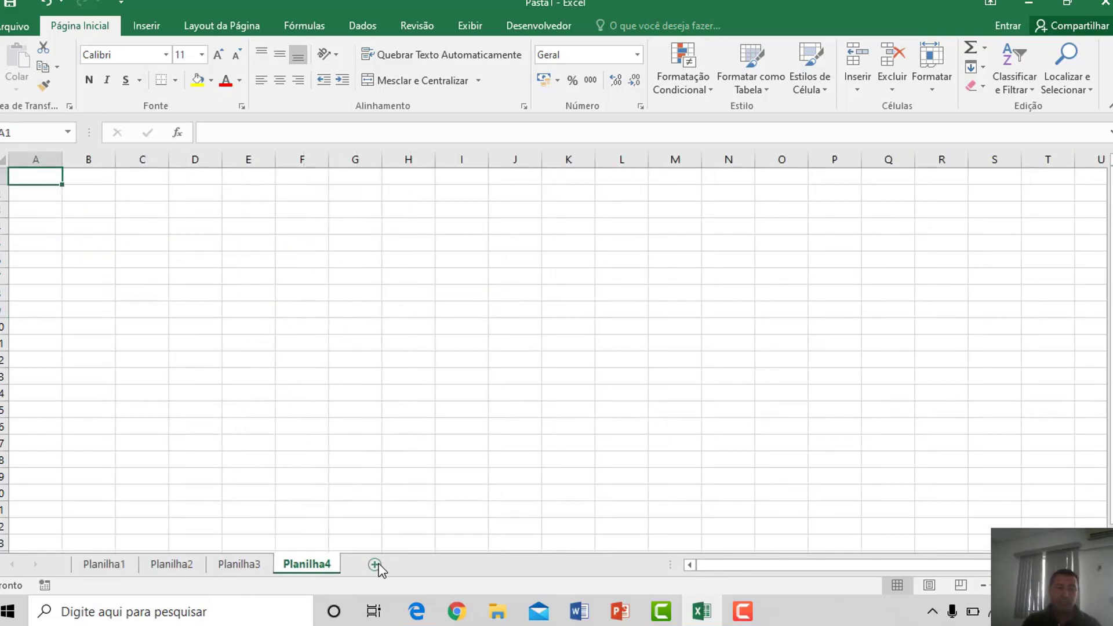
left_click(375, 565)
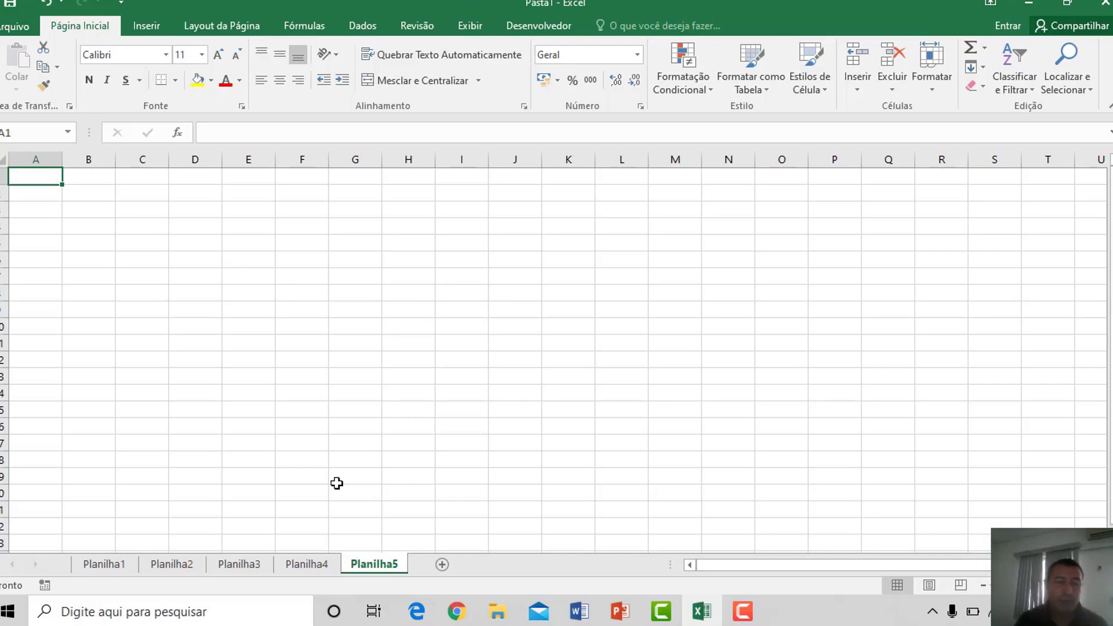
Look through the worksheets Planilha2 to Planilha5 and return to Planilha1.
left_click(180, 567)
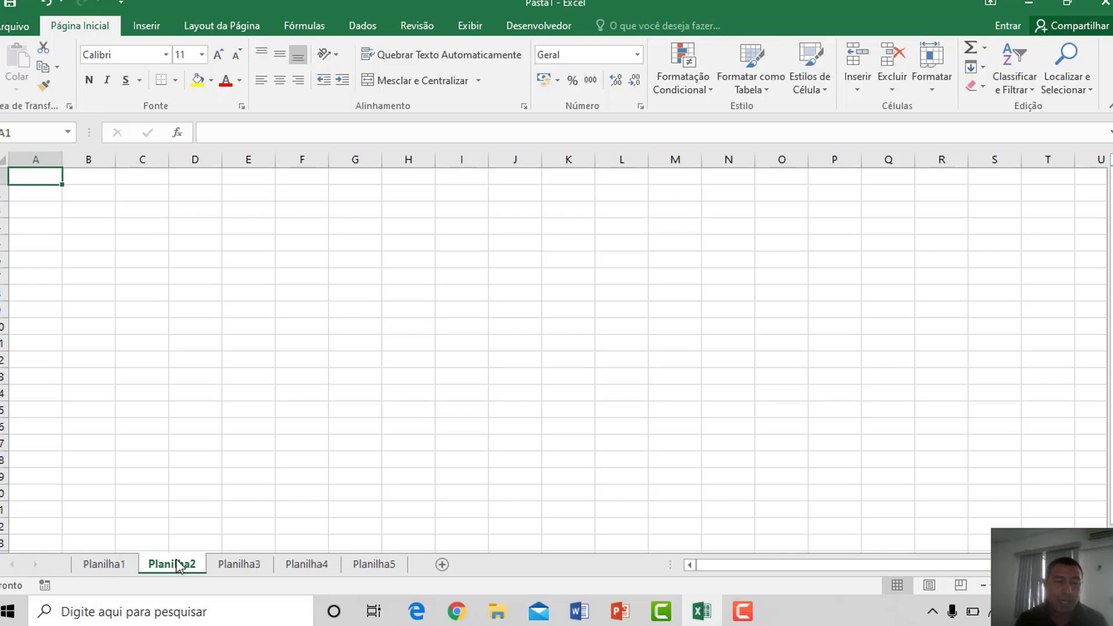
left_click(229, 566)
left_click(297, 565)
left_click(358, 565)
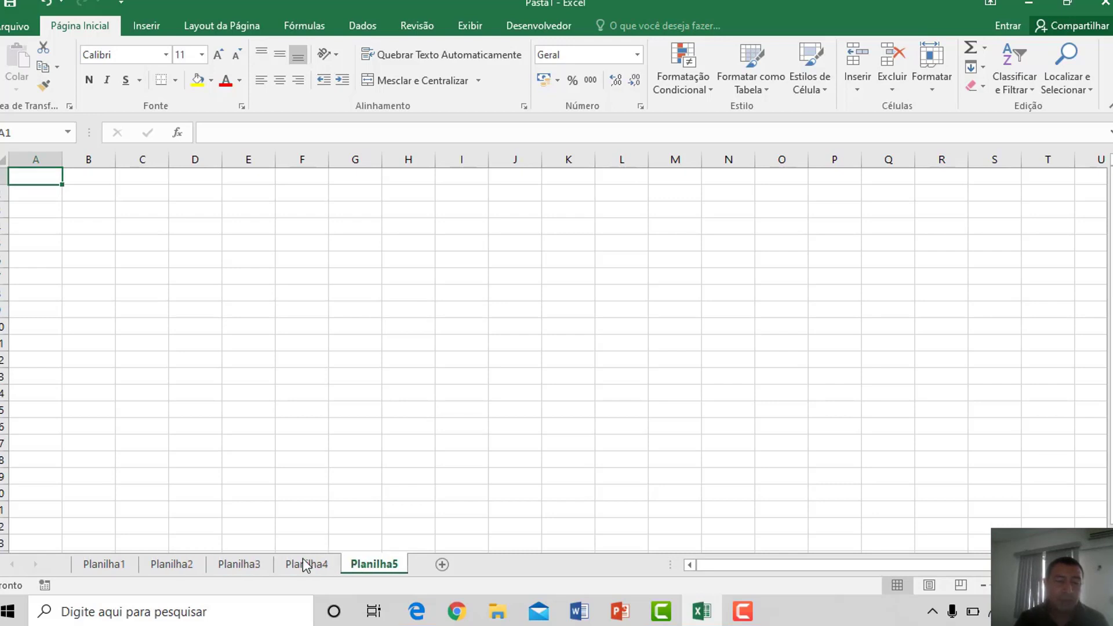
left_click(303, 567)
left_click(233, 567)
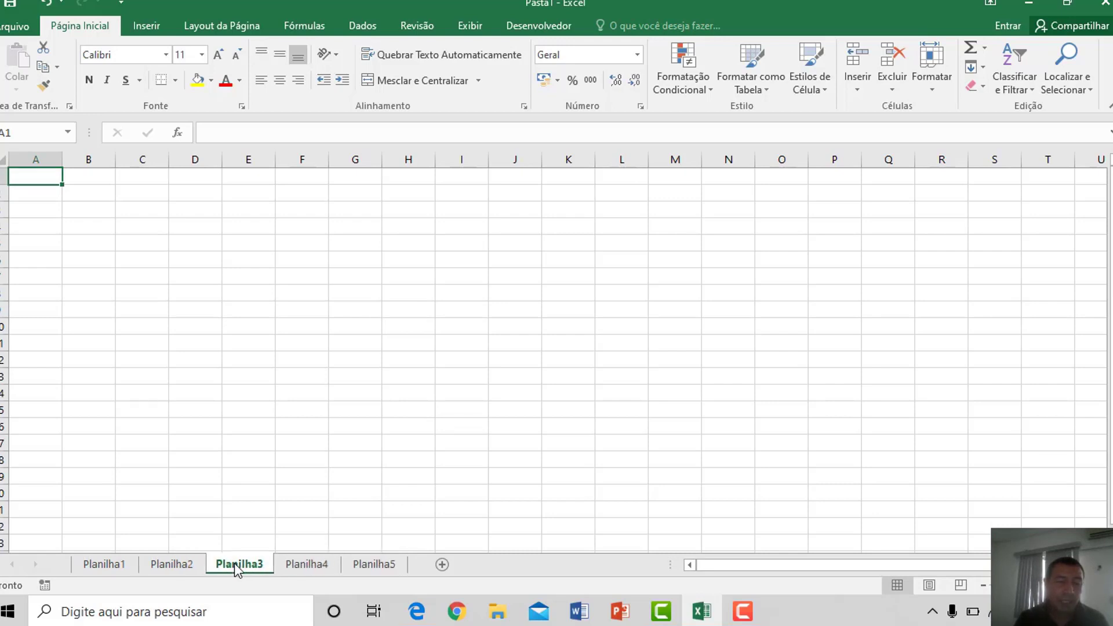
left_click(174, 567)
left_click(129, 566)
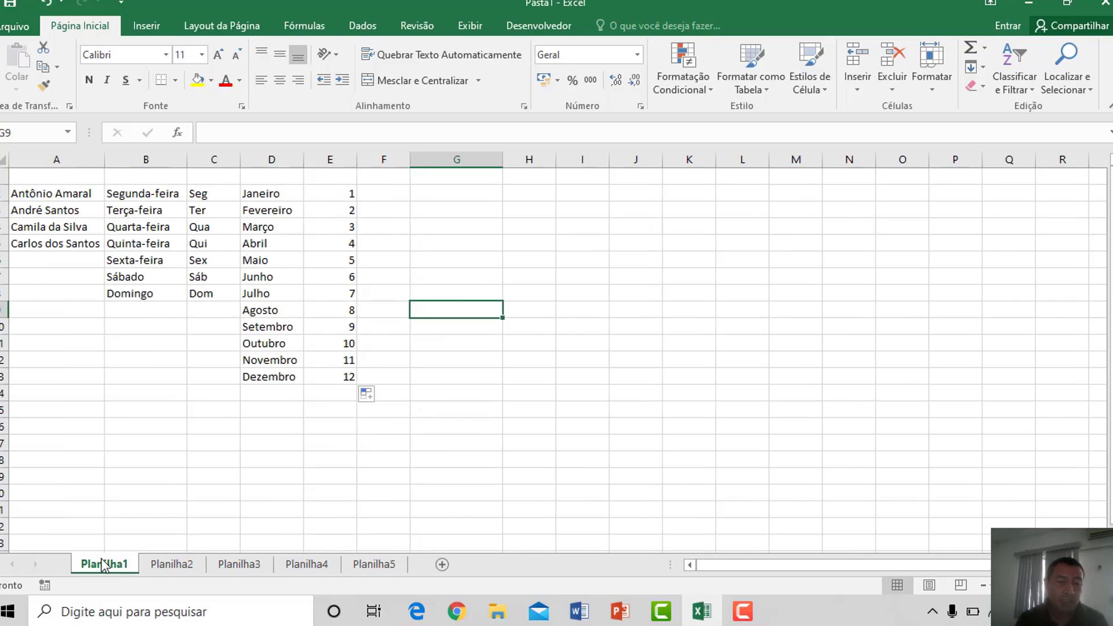
Rename the worksheet Planilha1 as Exmplo.
right_click(103, 564)
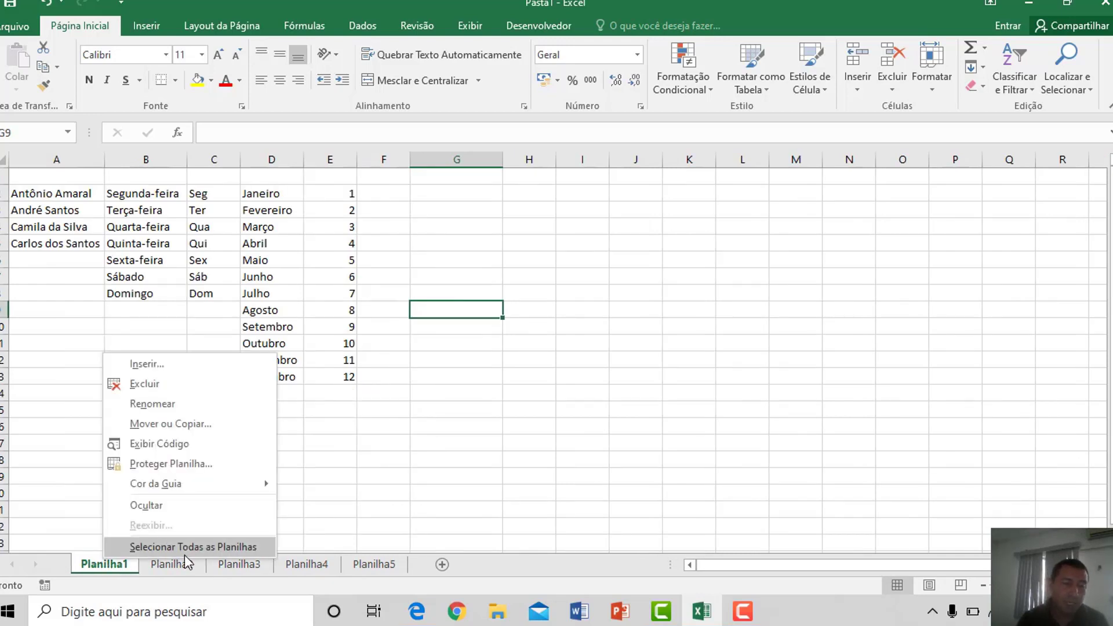
left_click(171, 406)
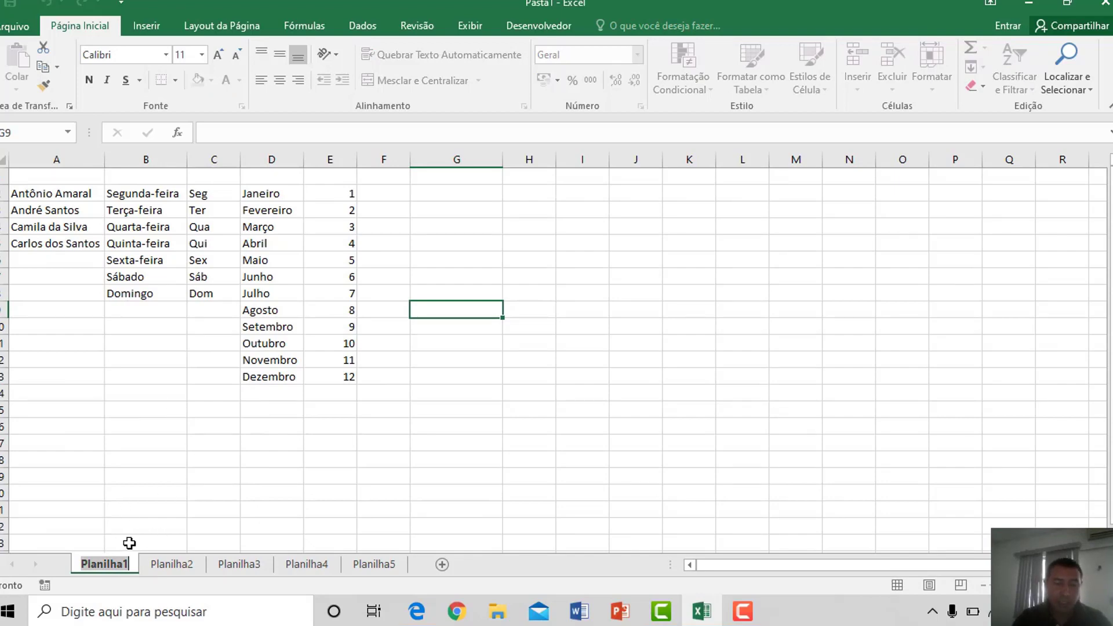
type("Exmp")
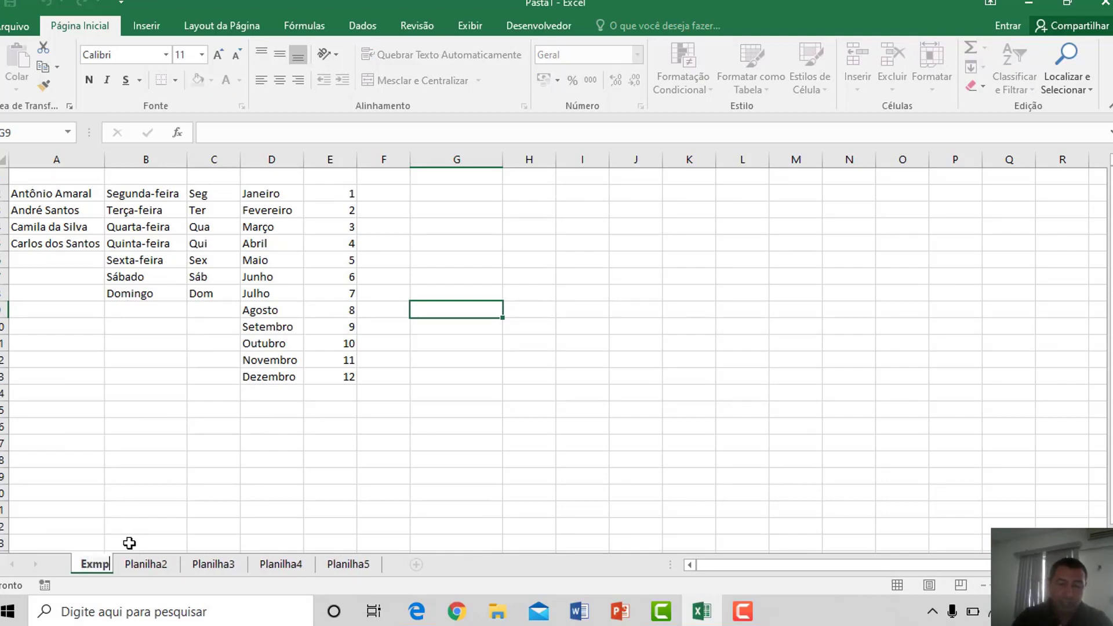
type("lo")
key("Return")
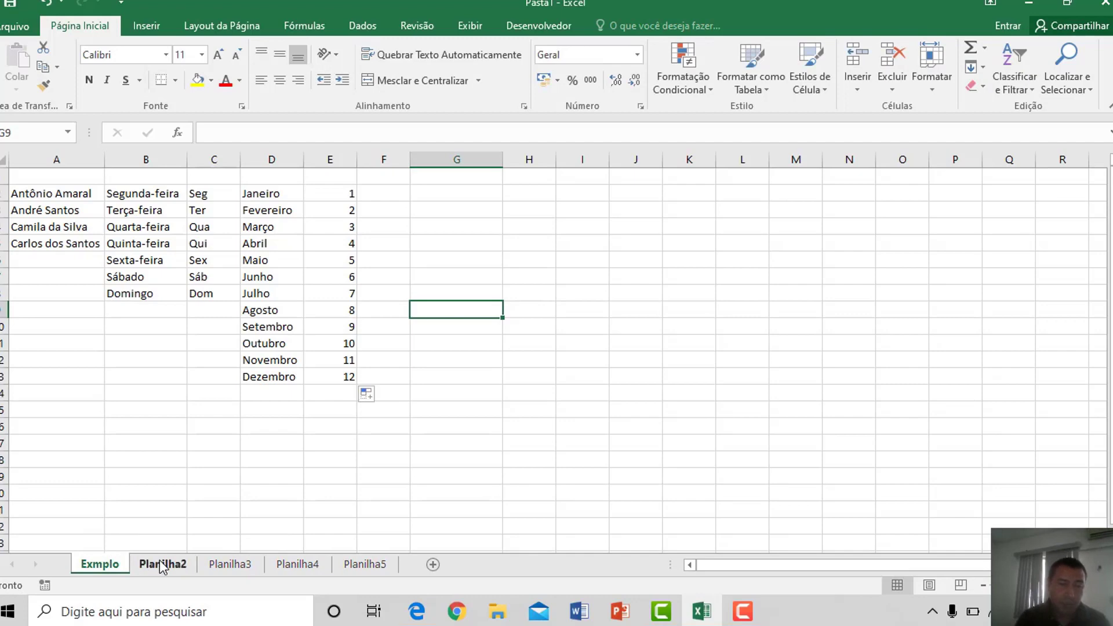
Rename the worksheet Planilha2 as Teste.
double_click(162, 566)
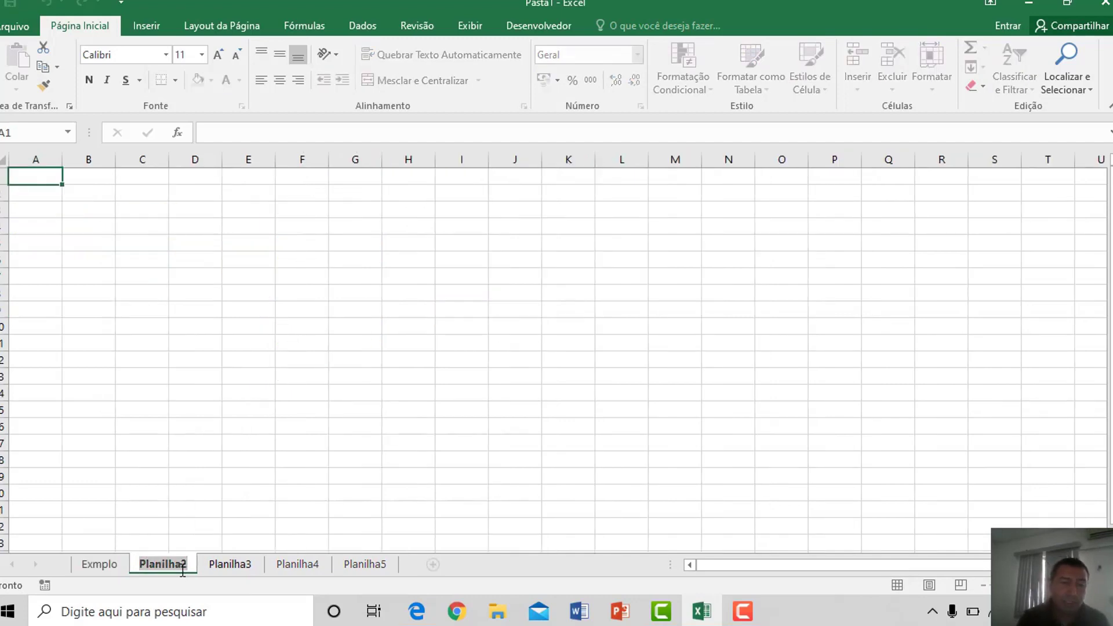
type("Teste")
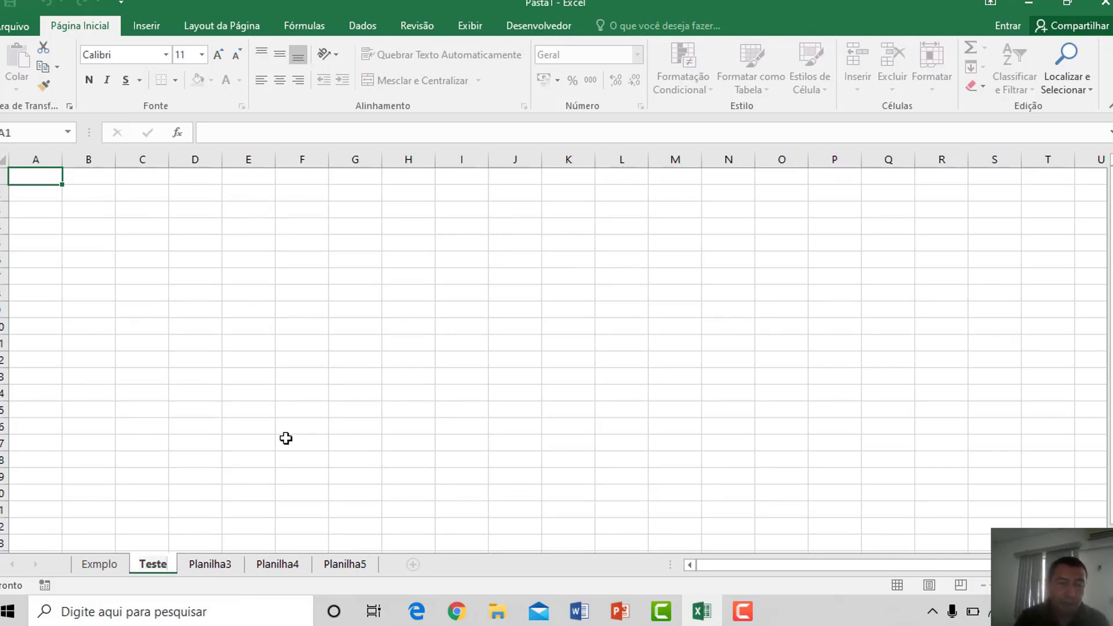
left_click(261, 431)
Switch between the Exmplo, Teste and Planilha3 worksheets to compare their contents, ending on Teste.
left_click(107, 568)
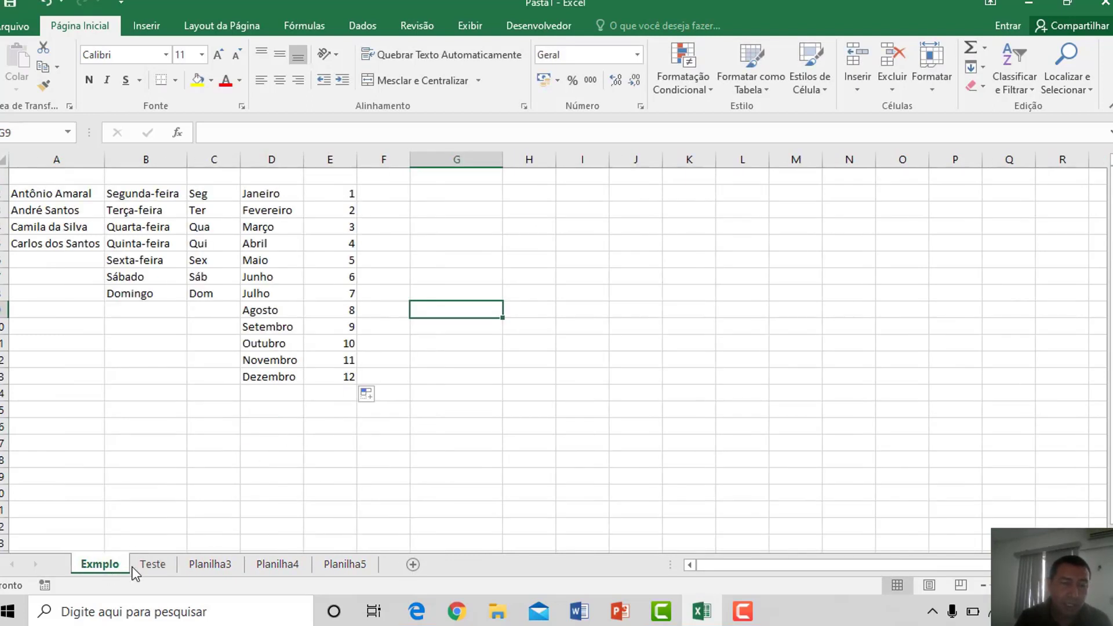
left_click(154, 564)
left_click(108, 565)
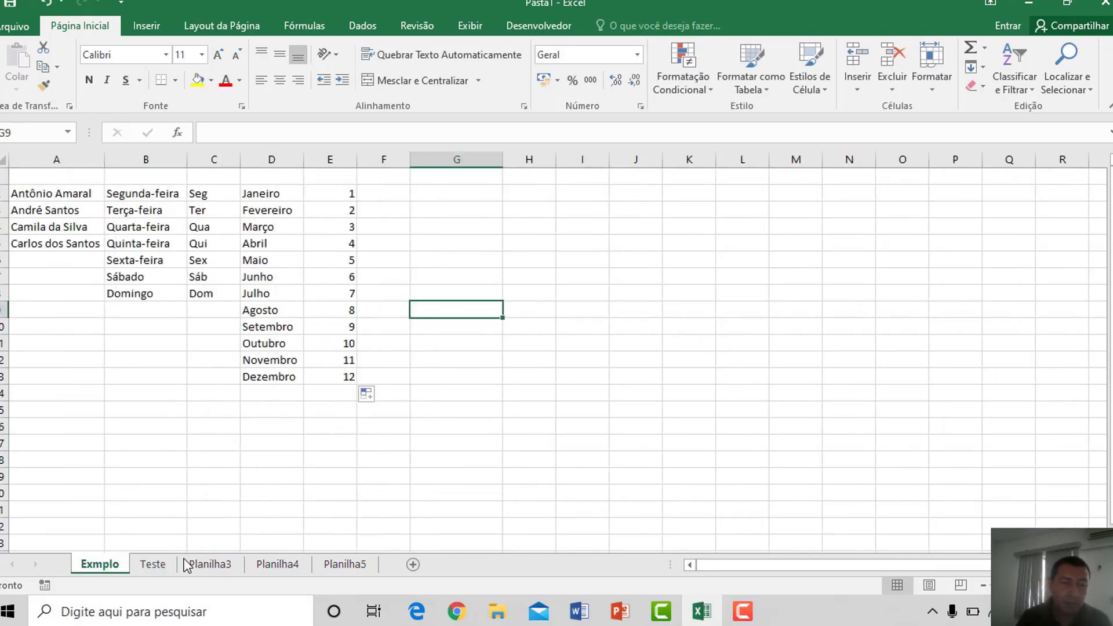
left_click(151, 564)
left_click(214, 565)
left_click(154, 565)
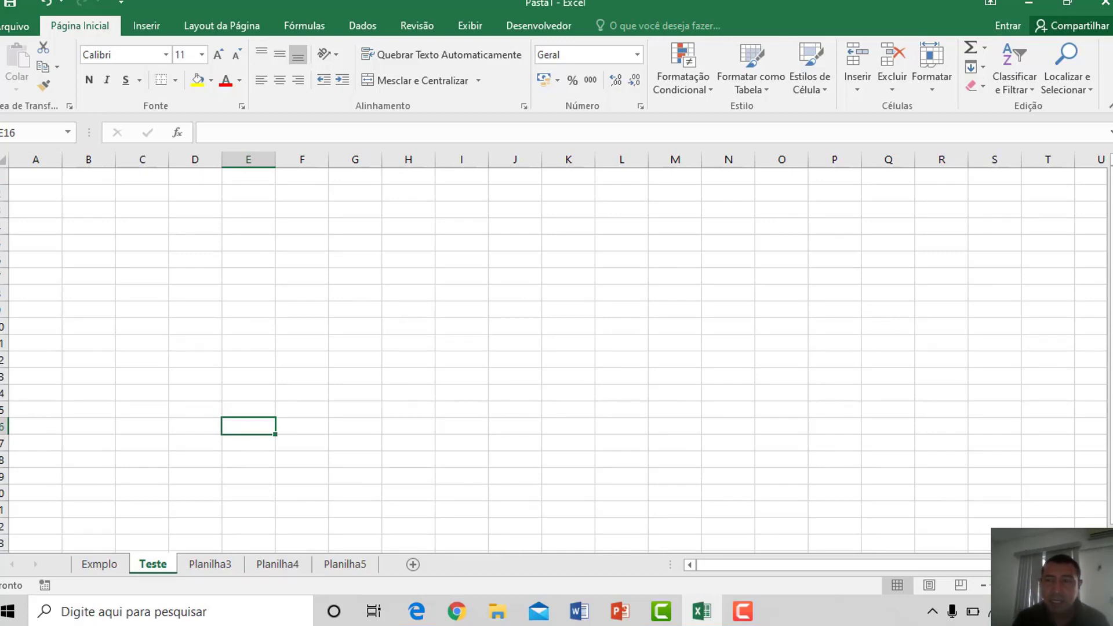
Close the workbook Pasta1 without saving and open the Gastos domésticos workbook from the desktop.
left_click(1106, 8)
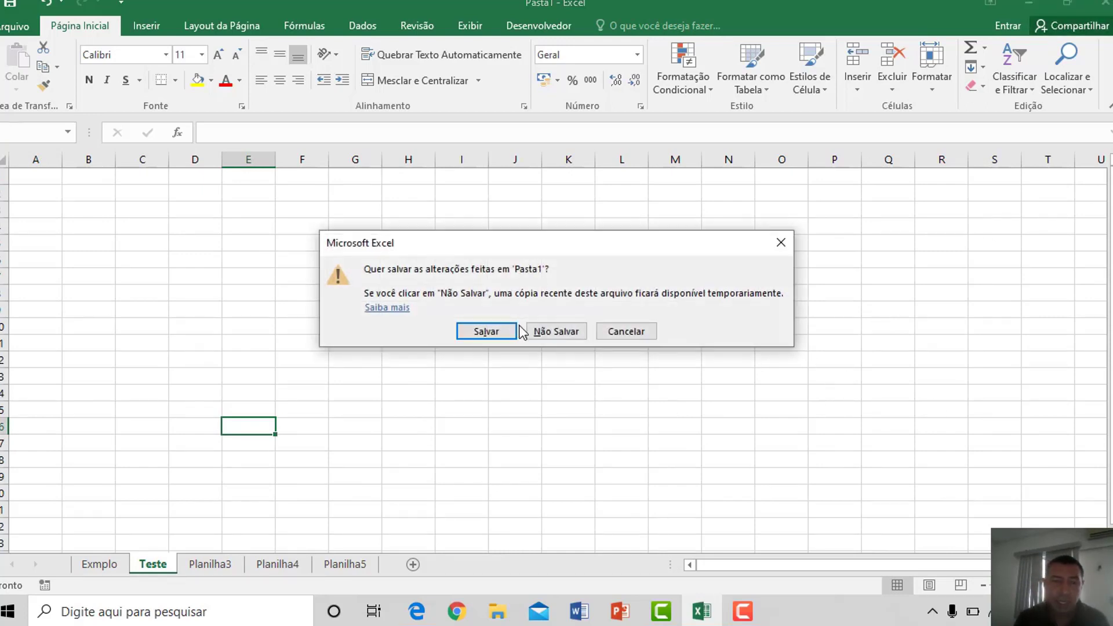
left_click(540, 329)
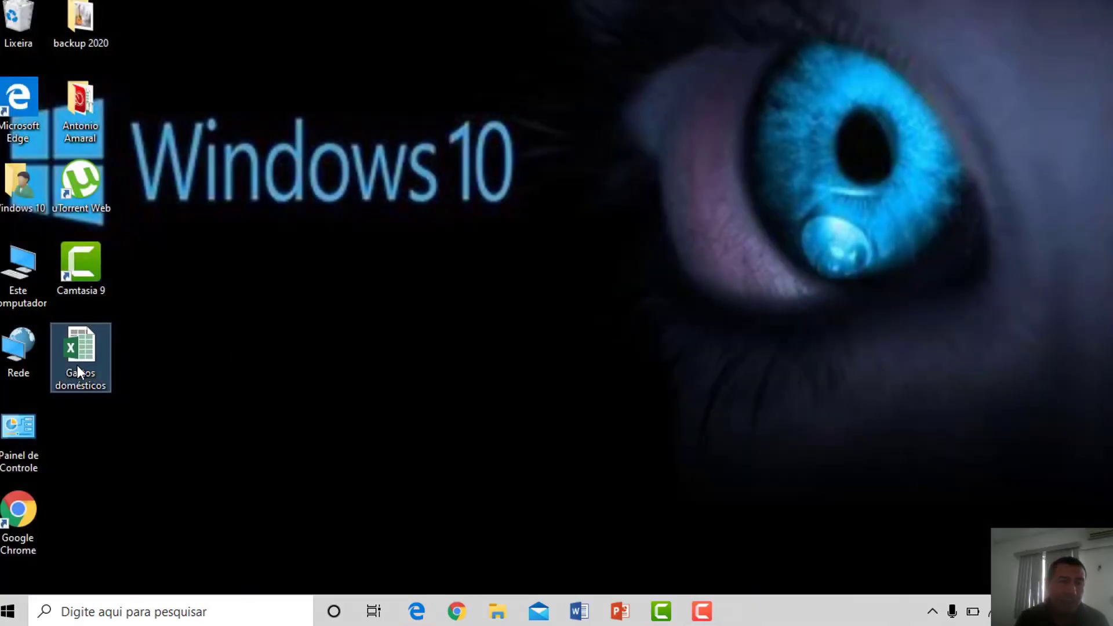
double_click(77, 365)
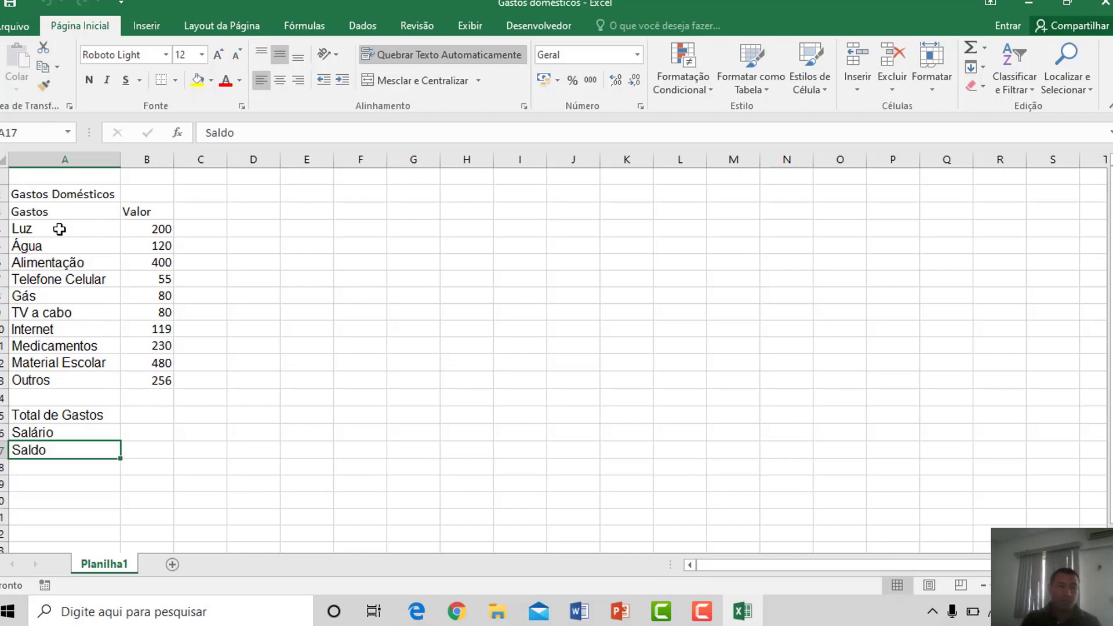
Examine the expense table's title, its Gastos and Valor columns, and the empty value cells beside Total de Gastos and Saldo.
left_click_drag(53, 195, 45, 449)
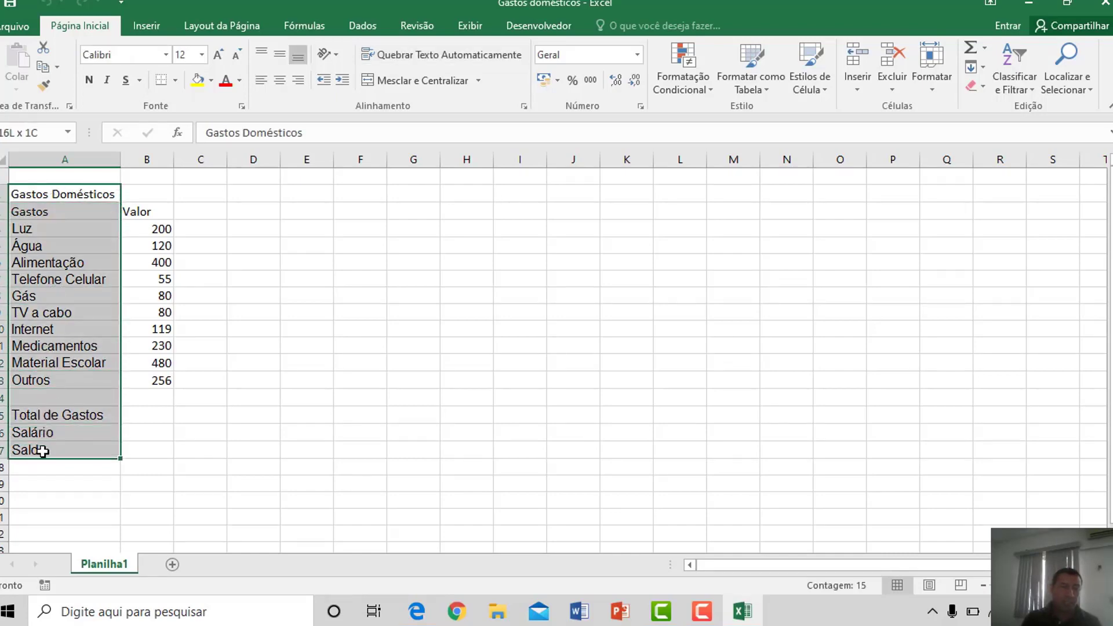
left_click(49, 194)
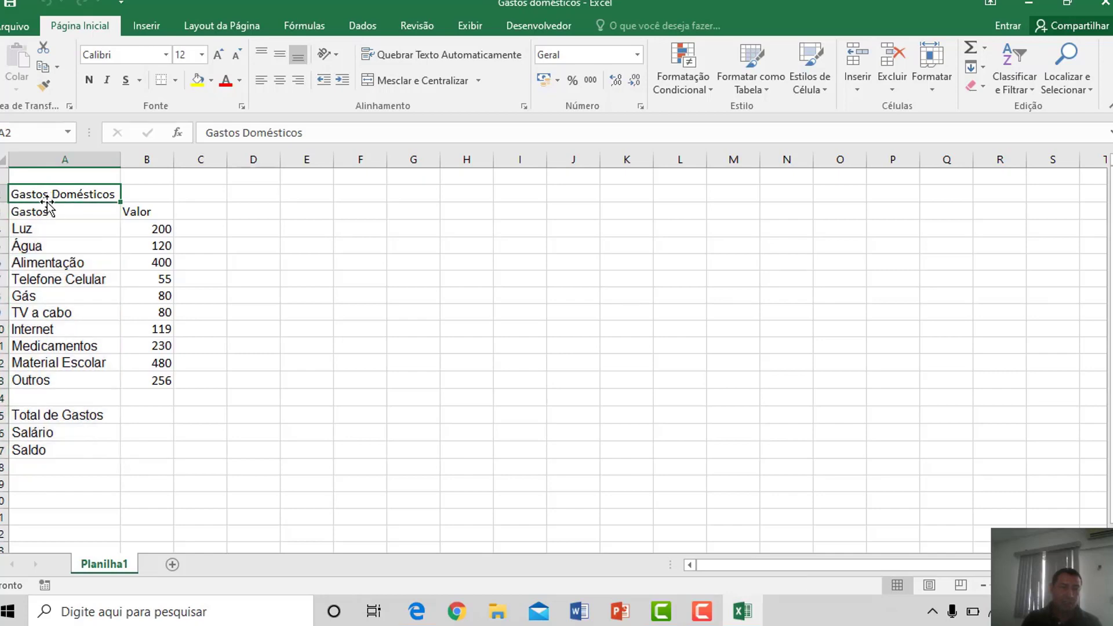
left_click(29, 450)
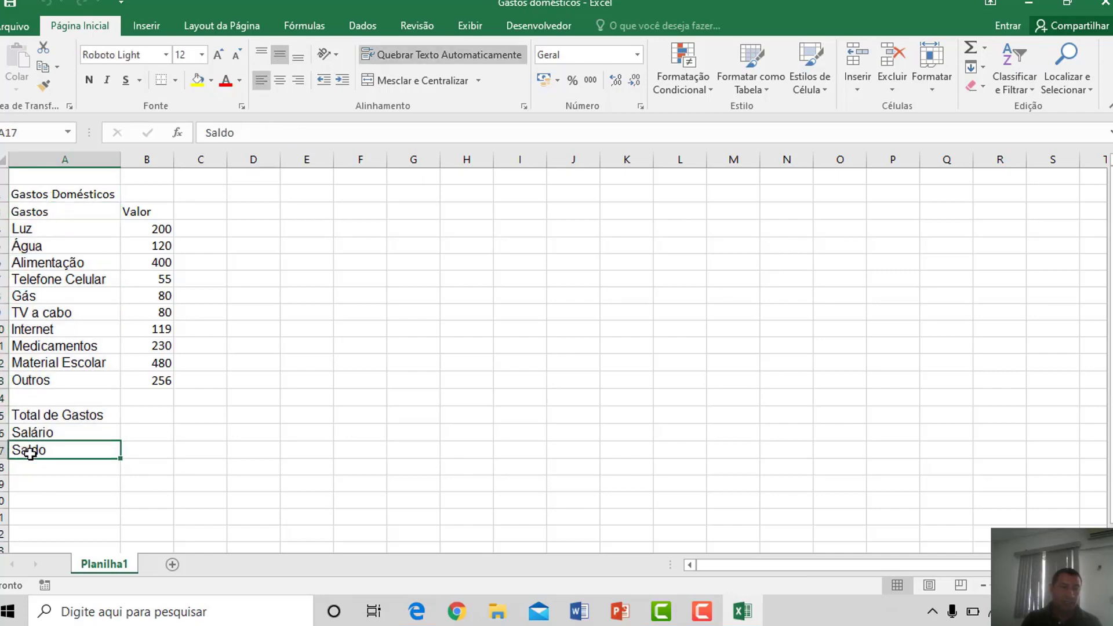
left_click(67, 194)
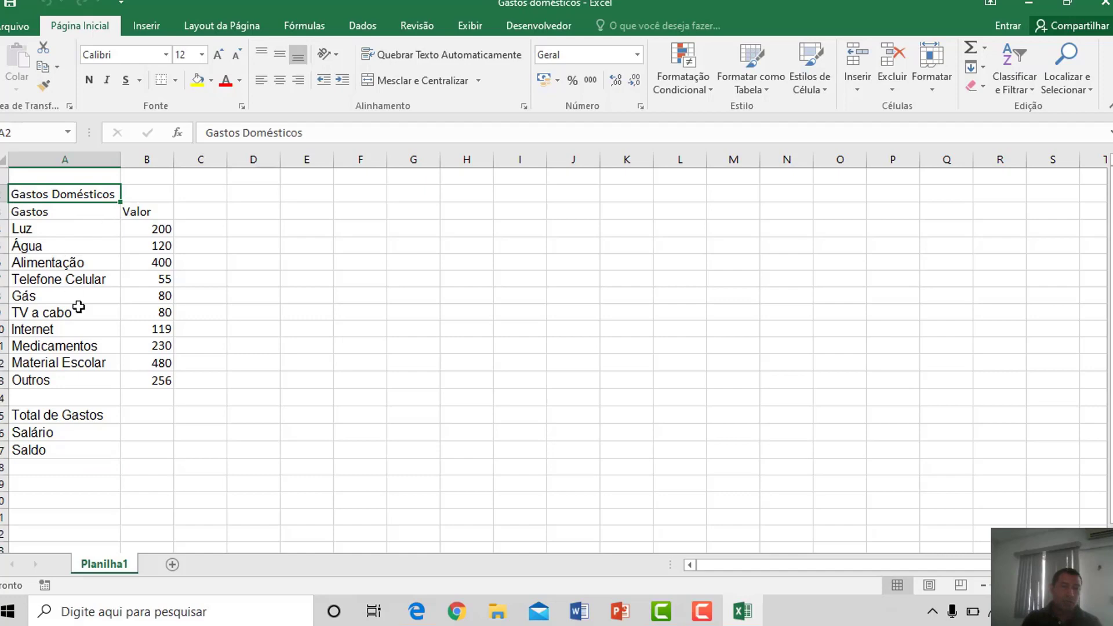
left_click(149, 214)
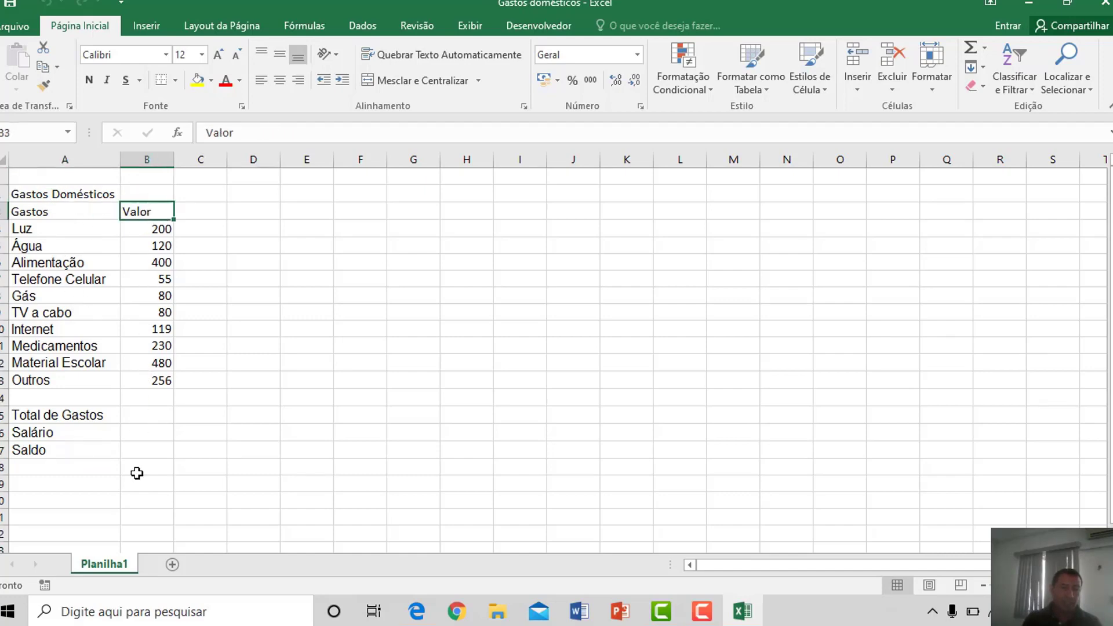
left_click(75, 192)
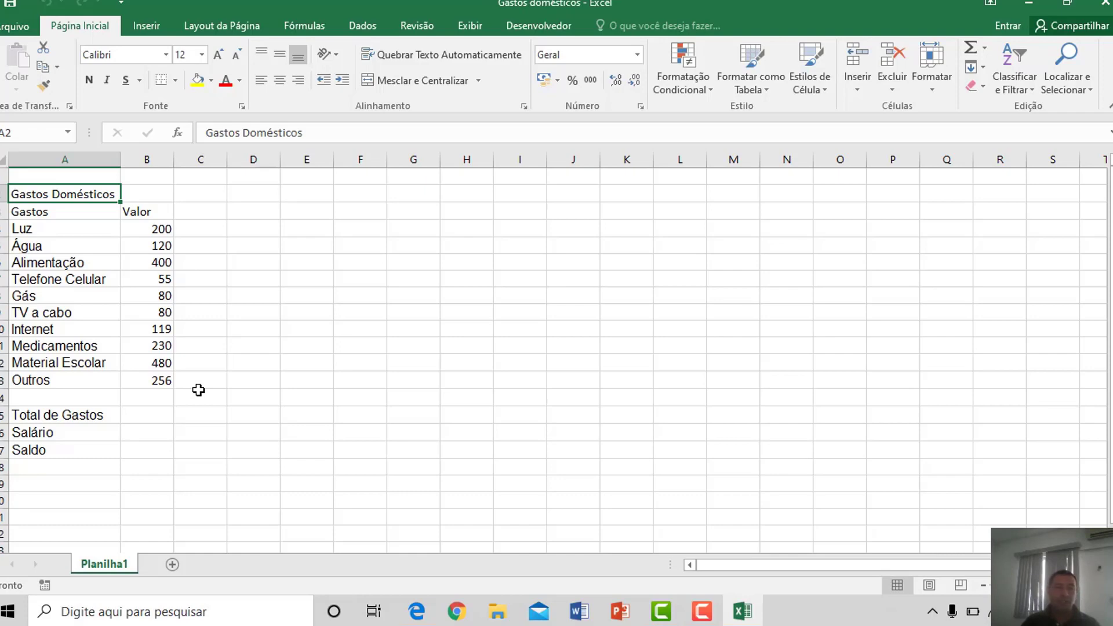
left_click(148, 412)
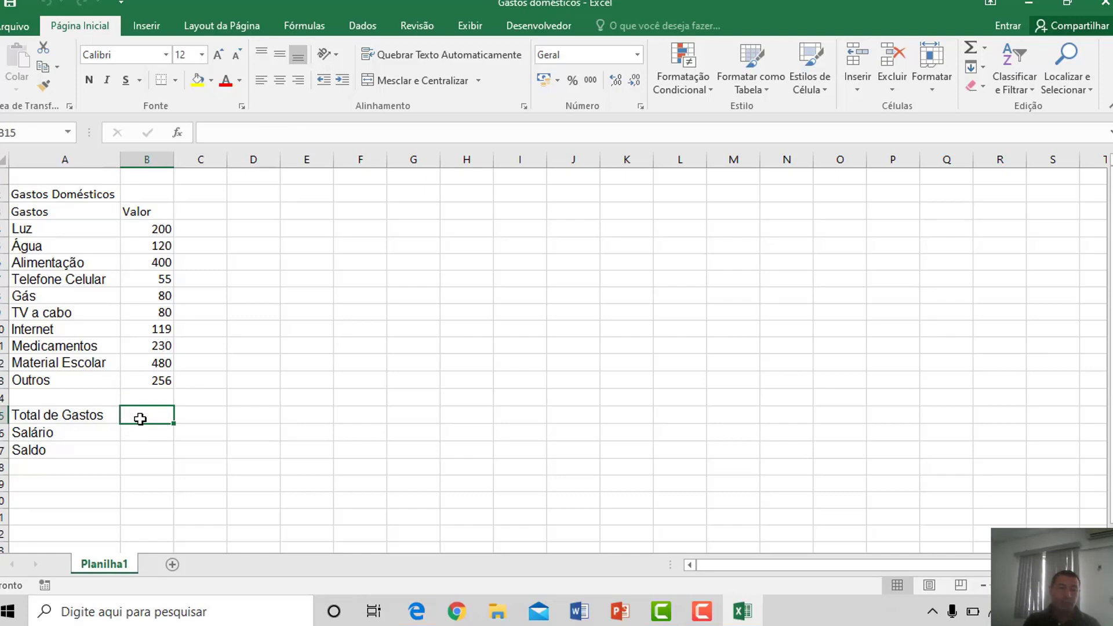
left_click(140, 453)
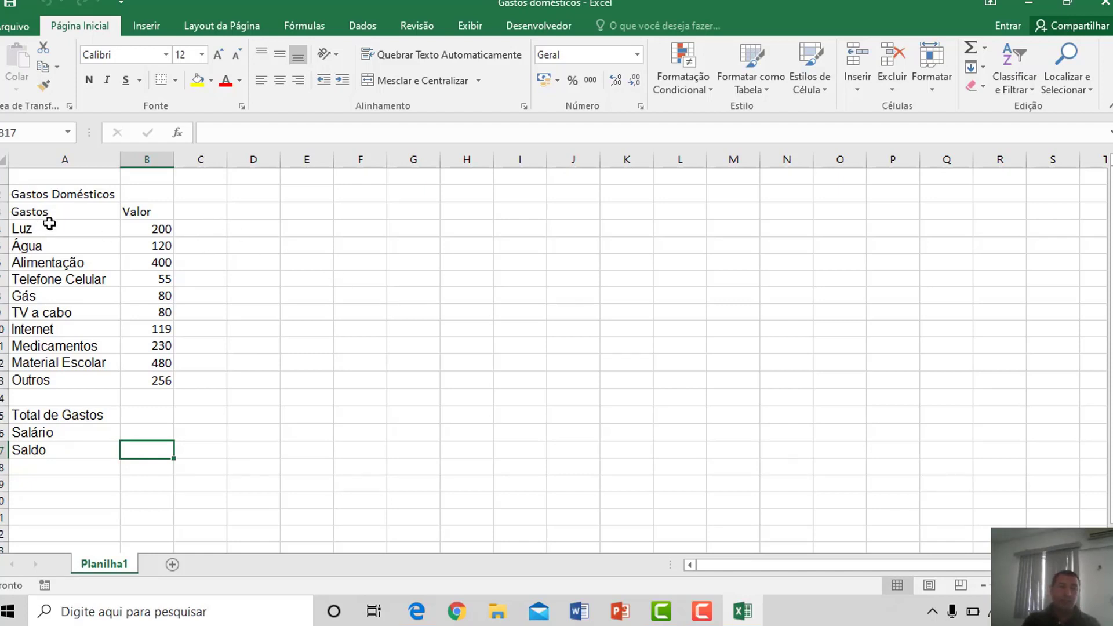
left_click(44, 193)
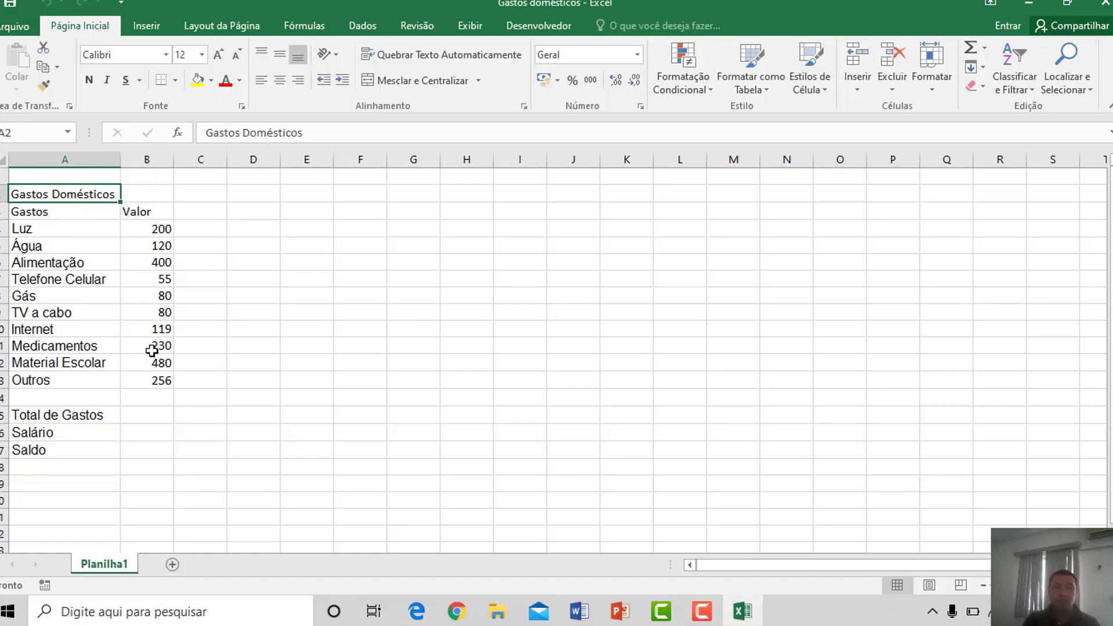
Merge and centre the title Gastos Domésticos across cells A2 and B2, aligned to the top of the cell.
left_click_drag(44, 189, 136, 186)
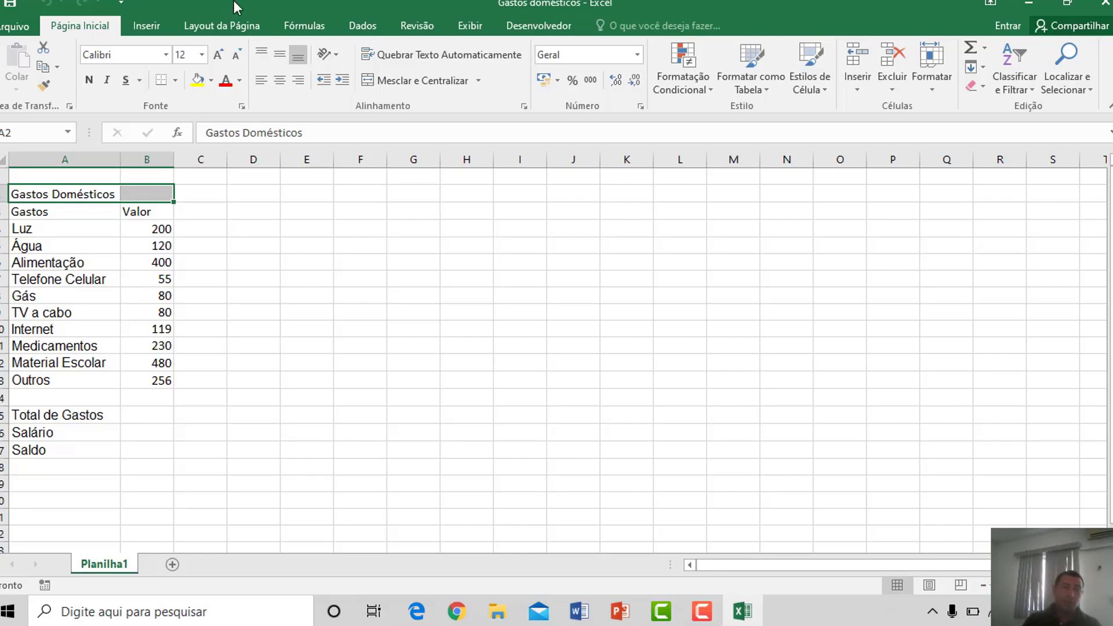
left_click(279, 81)
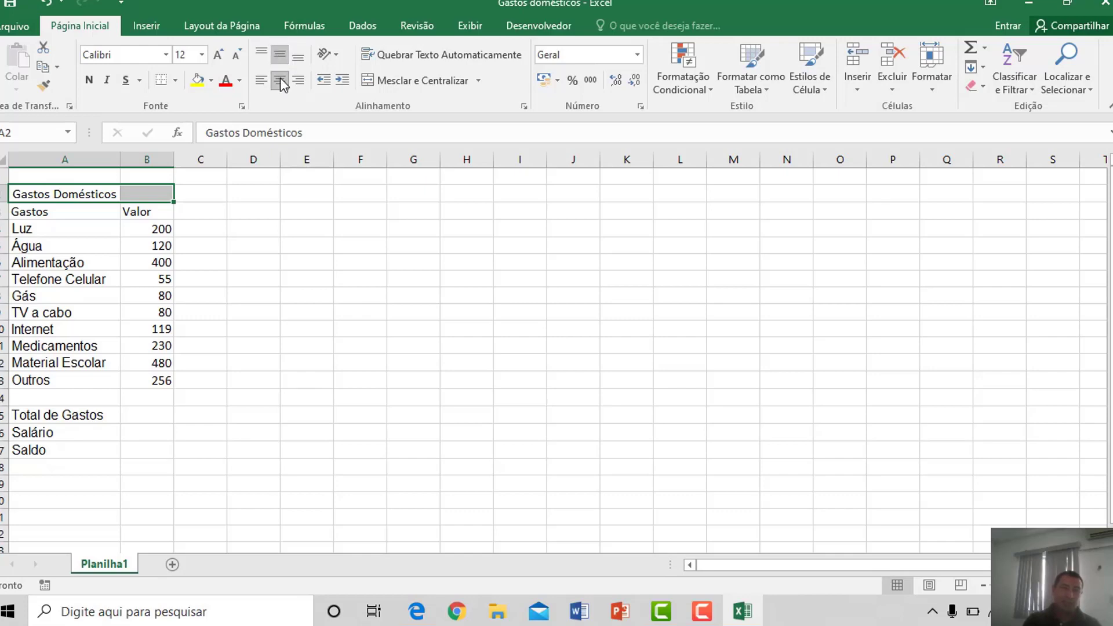
left_click(279, 82)
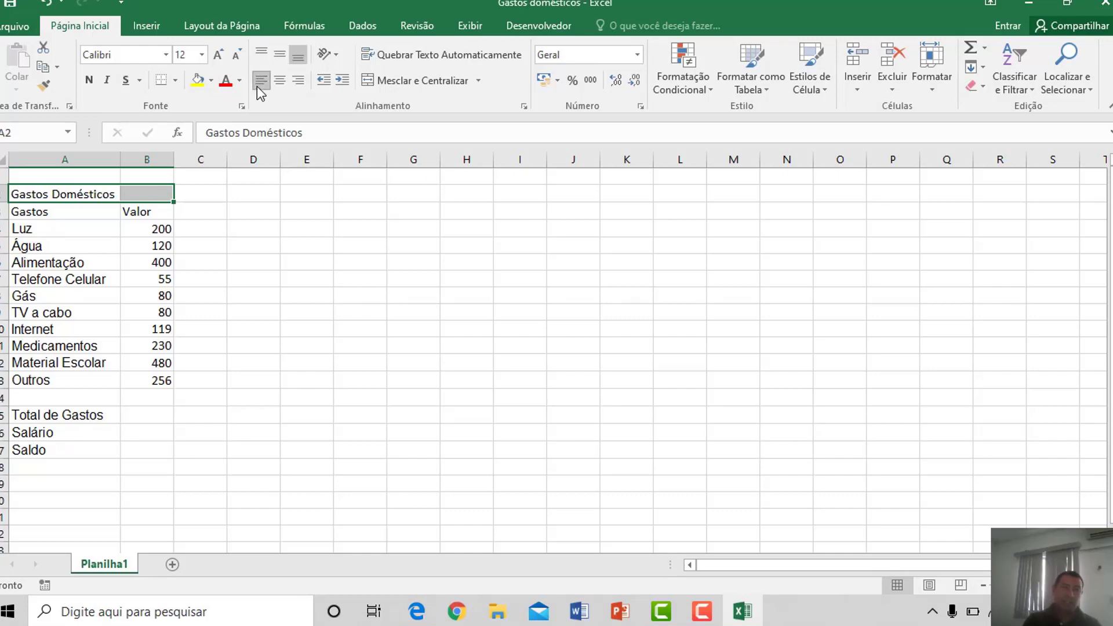
left_click(261, 54)
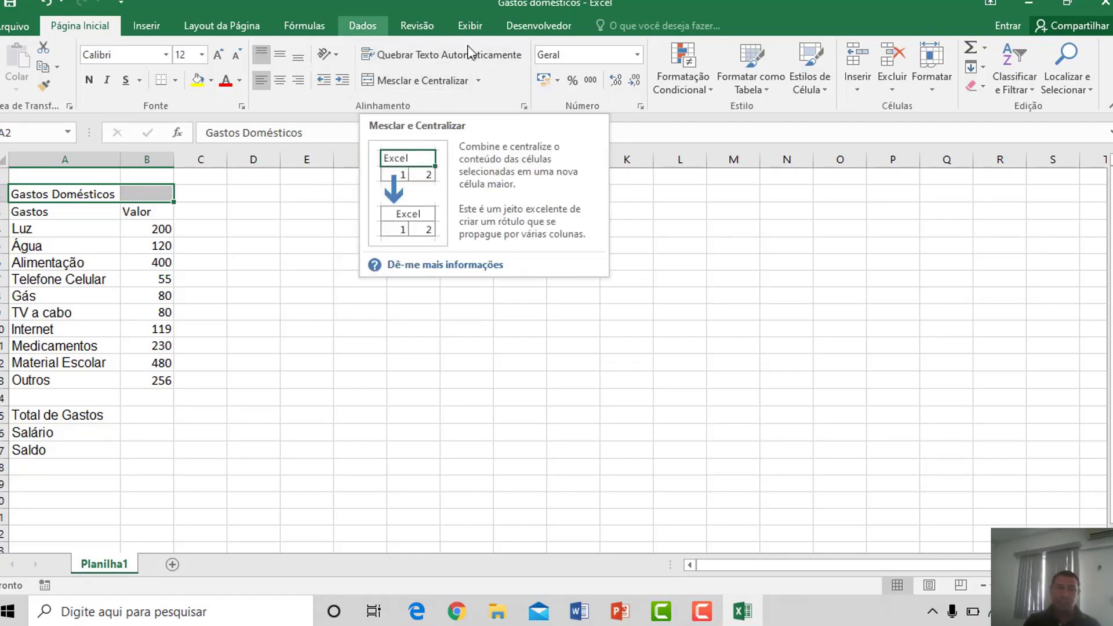
left_click(417, 80)
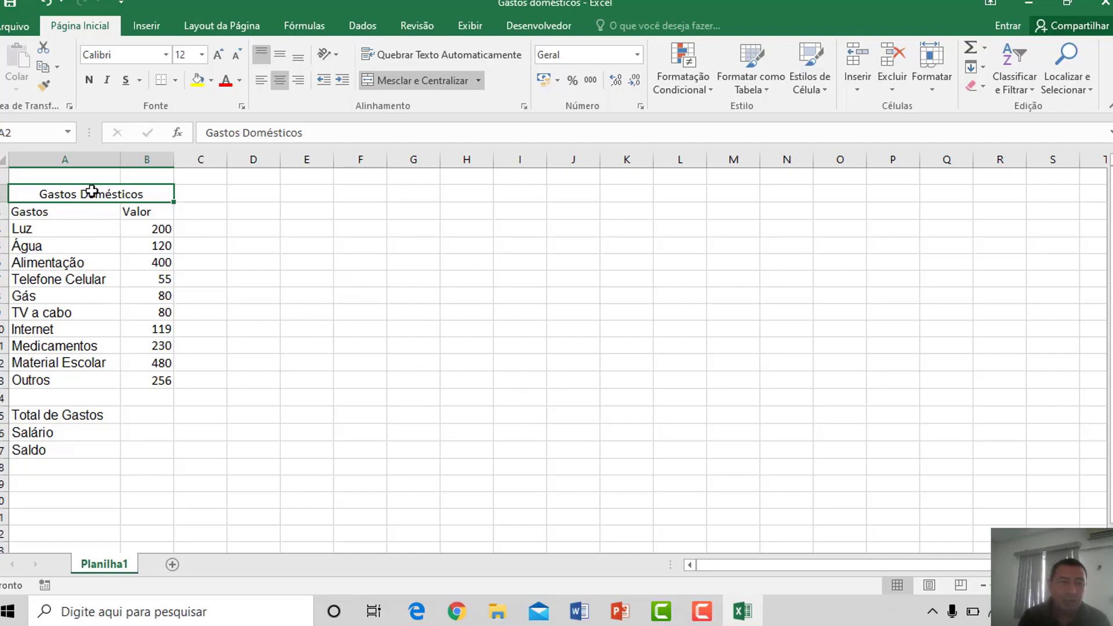
Apply all borders to the expense table from the title in row 2 through the Outros row, columns A and B.
left_click_drag(93, 191, 96, 377)
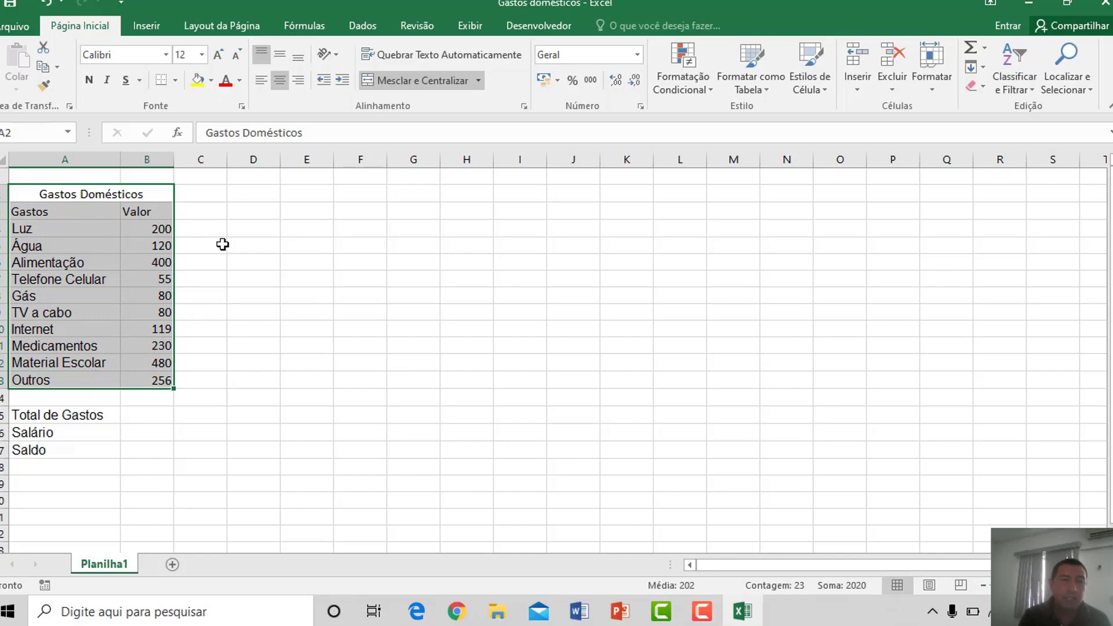
left_click(175, 81)
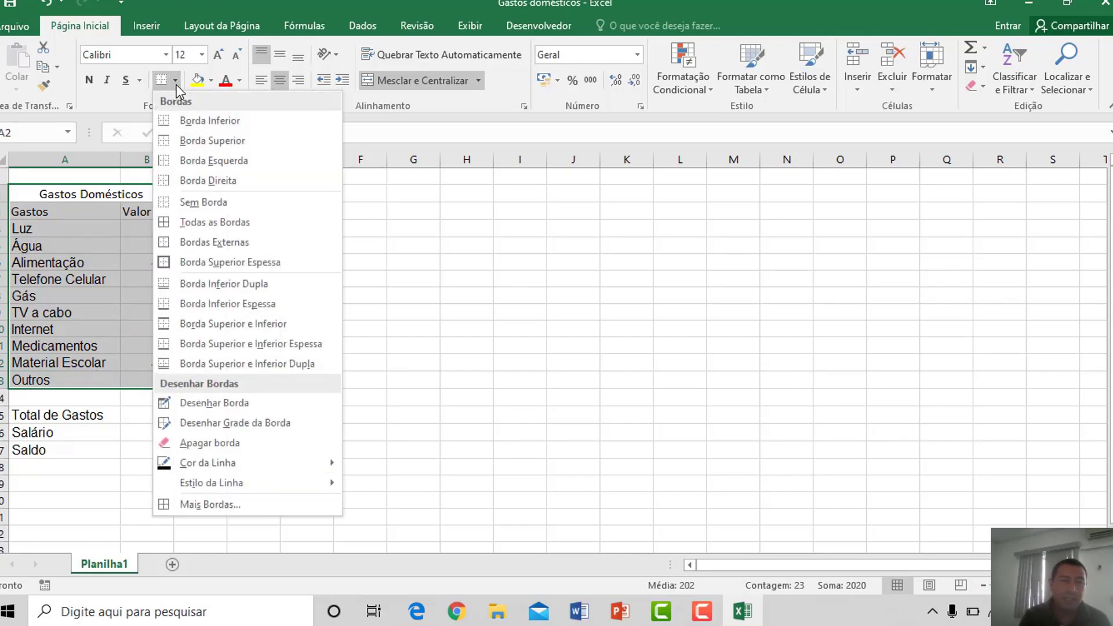
left_click(196, 222)
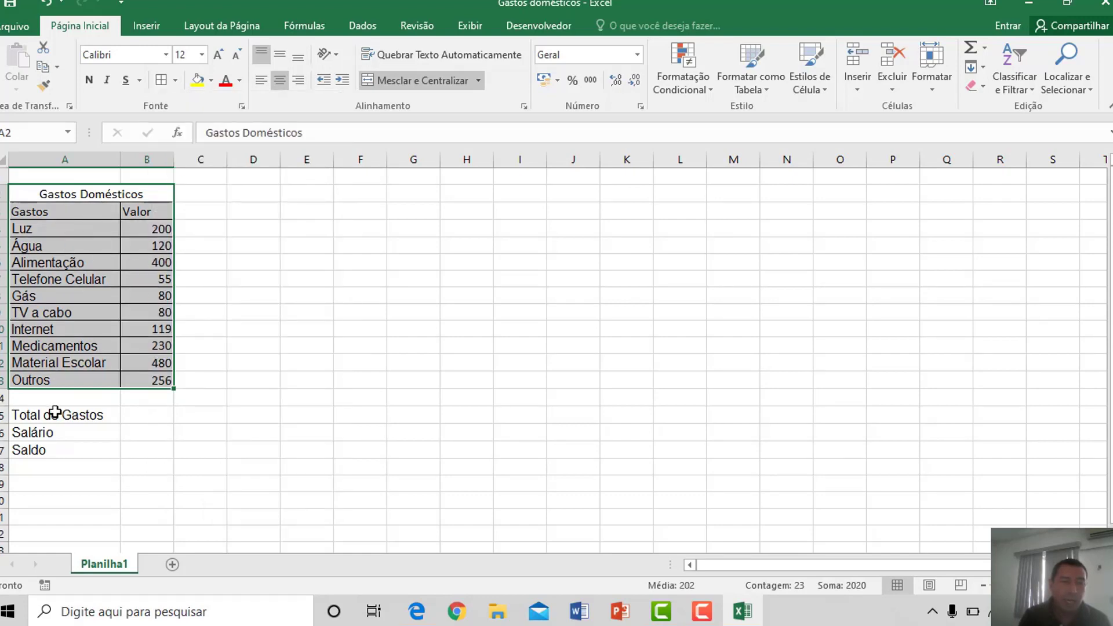
Apply all borders to the Total de Gastos, Salário and Saldo block, A15:B17.
left_click_drag(20, 416, 131, 447)
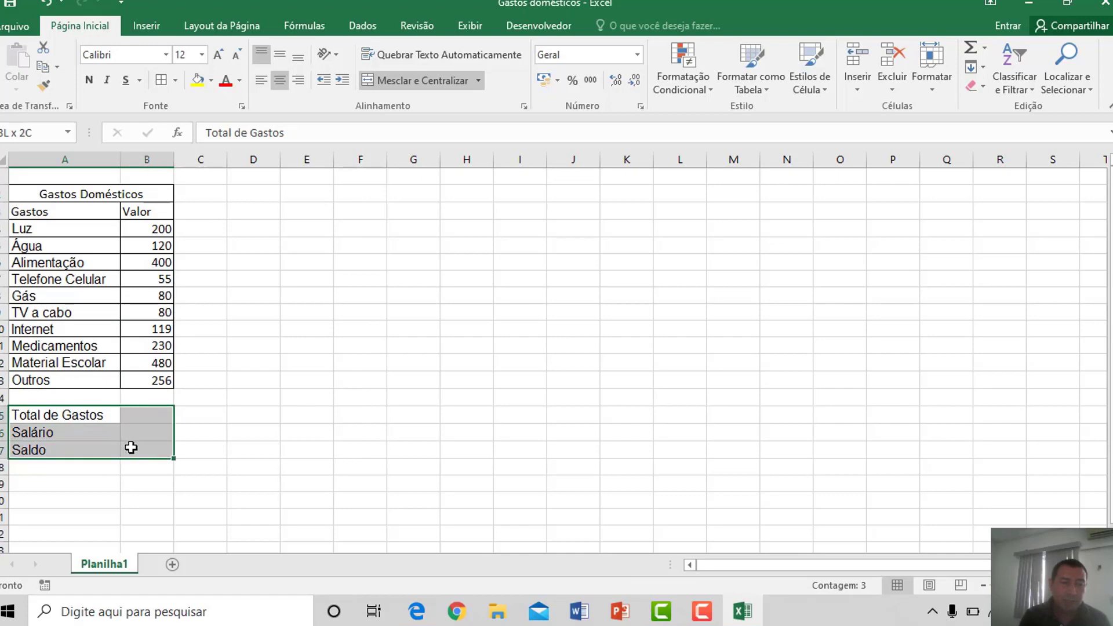
left_click(175, 80)
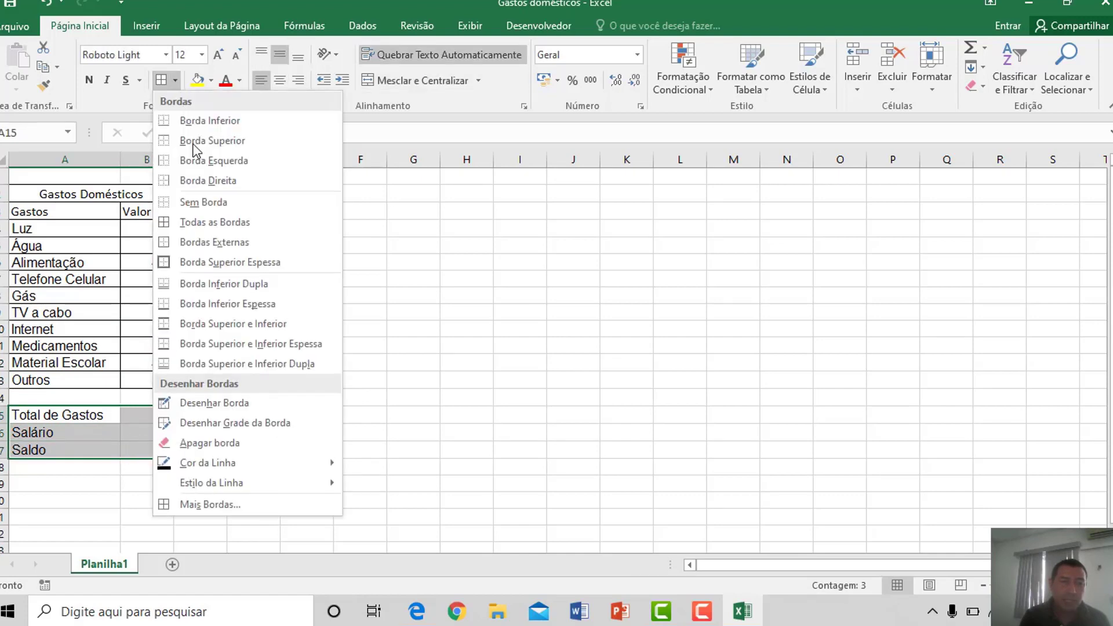
left_click(202, 224)
left_click(309, 422)
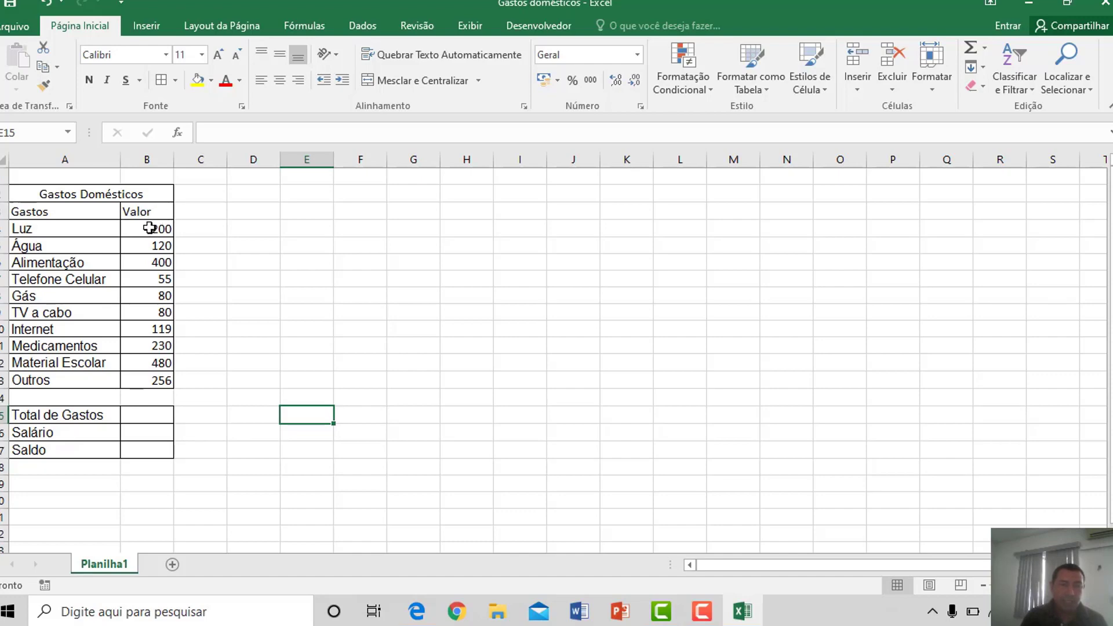
Format the expense values in B4:B13 as accounting currency in R$ and look at the other currency options.
left_click_drag(149, 227, 150, 378)
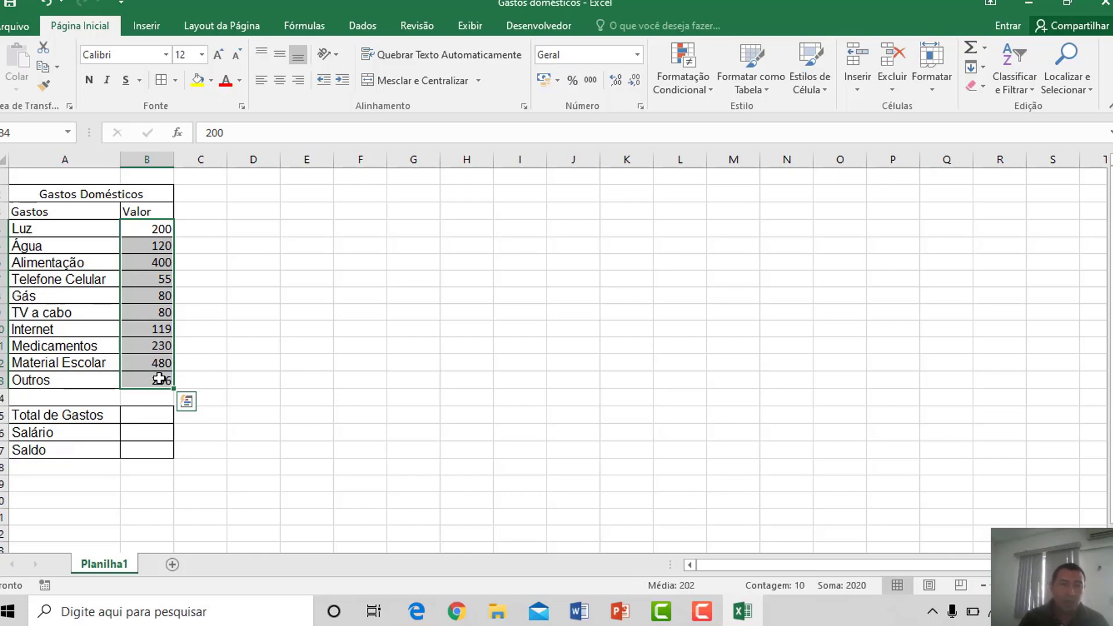
left_click(544, 82)
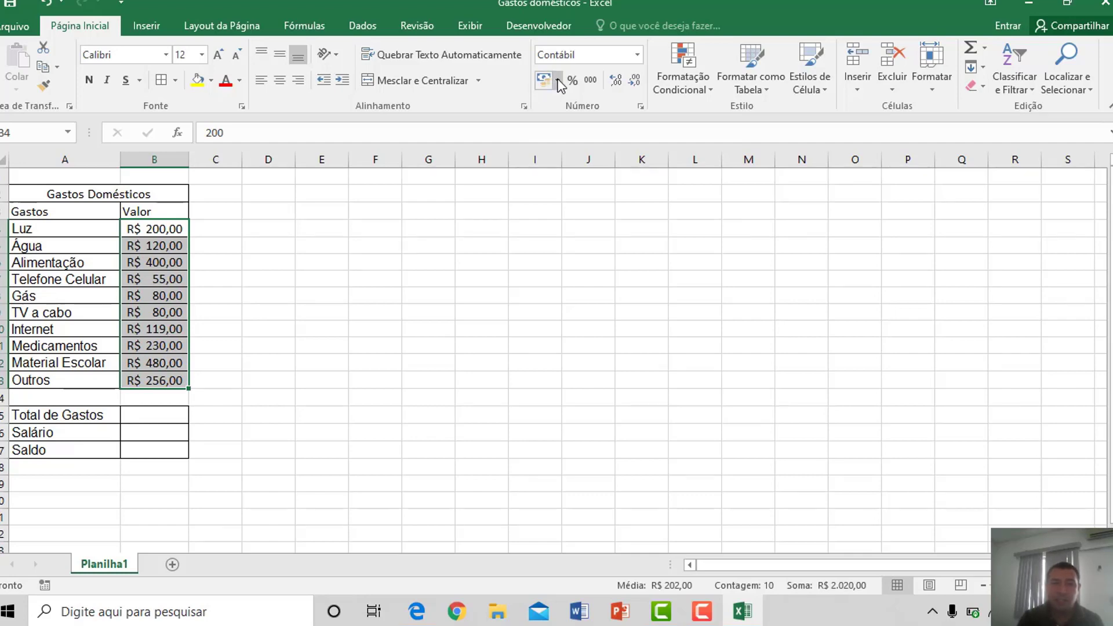
left_click(558, 81)
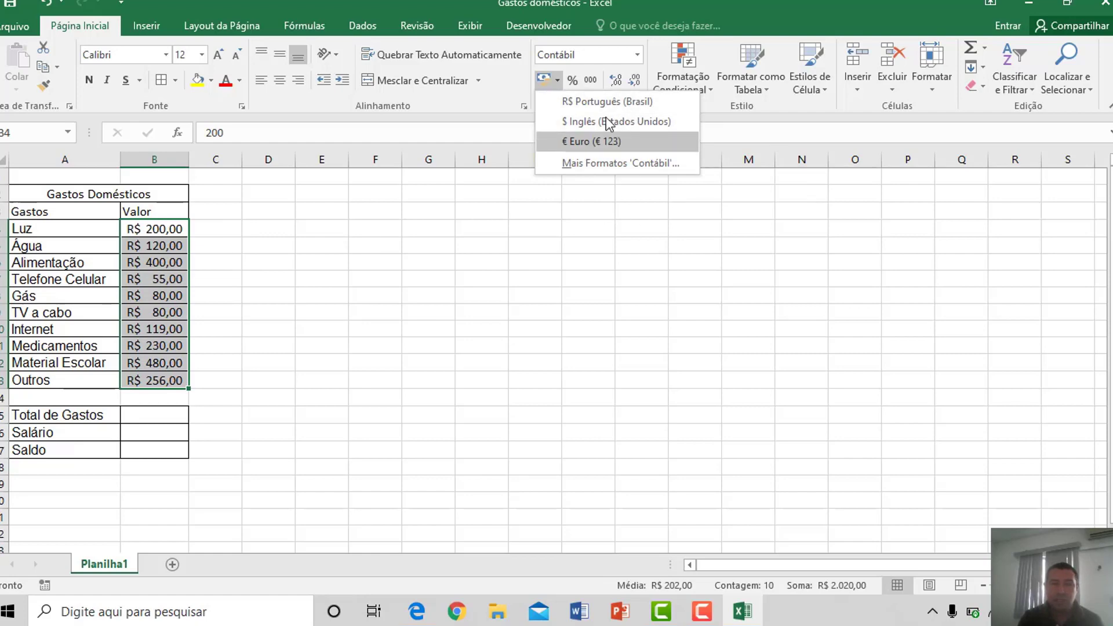
left_click(198, 336)
left_click(197, 336)
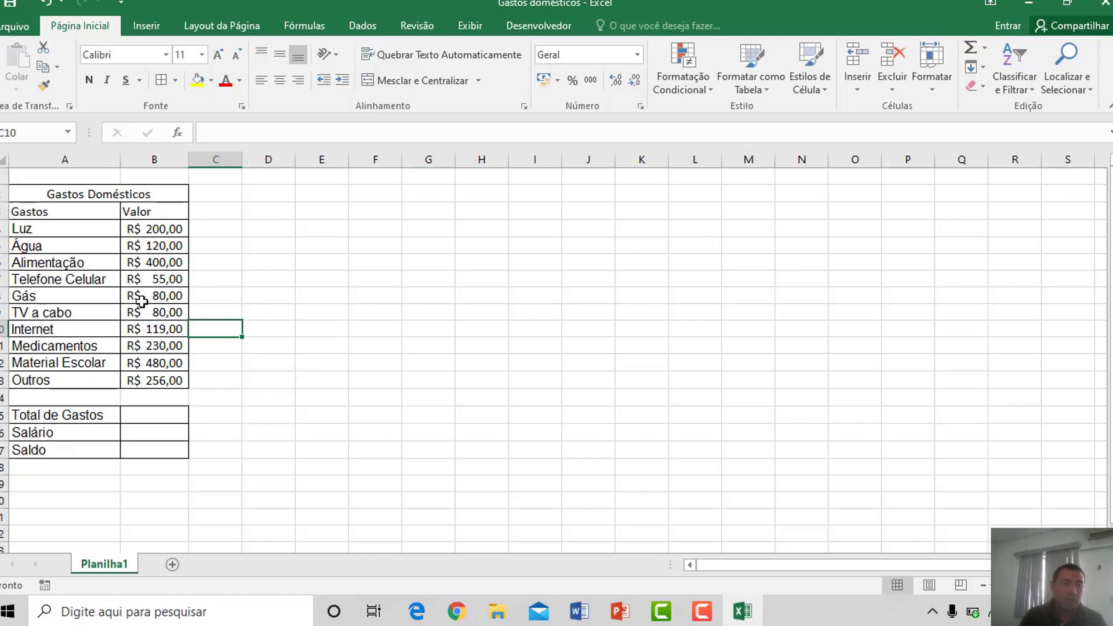
Merge and centre the Gastos and Valor header cells A3:B3, accepting that only the first cell's value is kept.
left_click(36, 212)
left_click(151, 213, "shift")
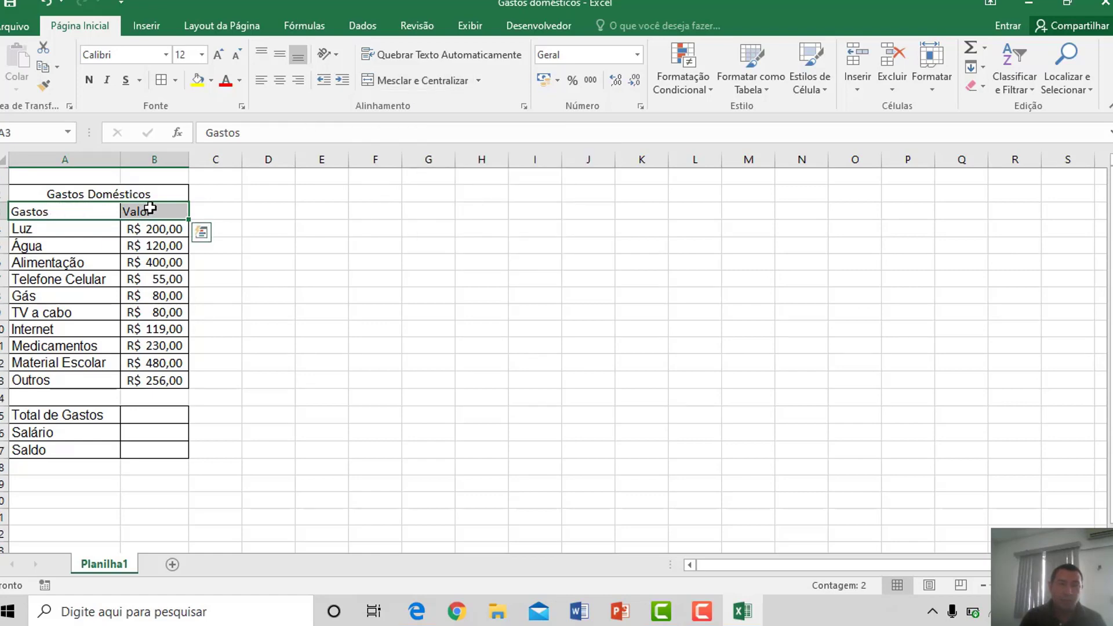
left_click(408, 77)
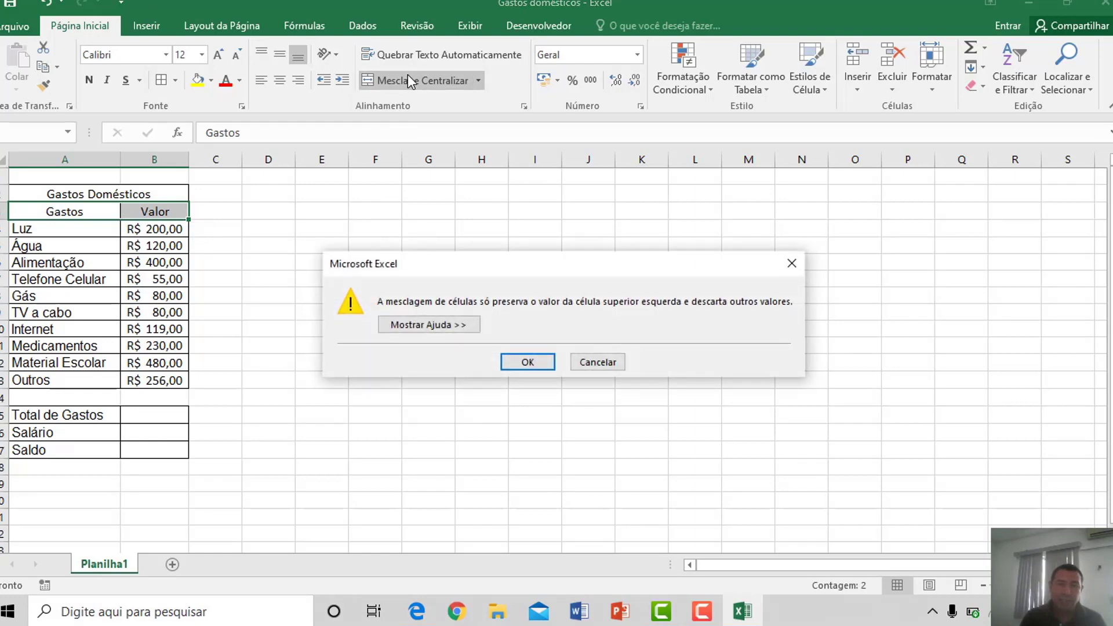
left_click(525, 363)
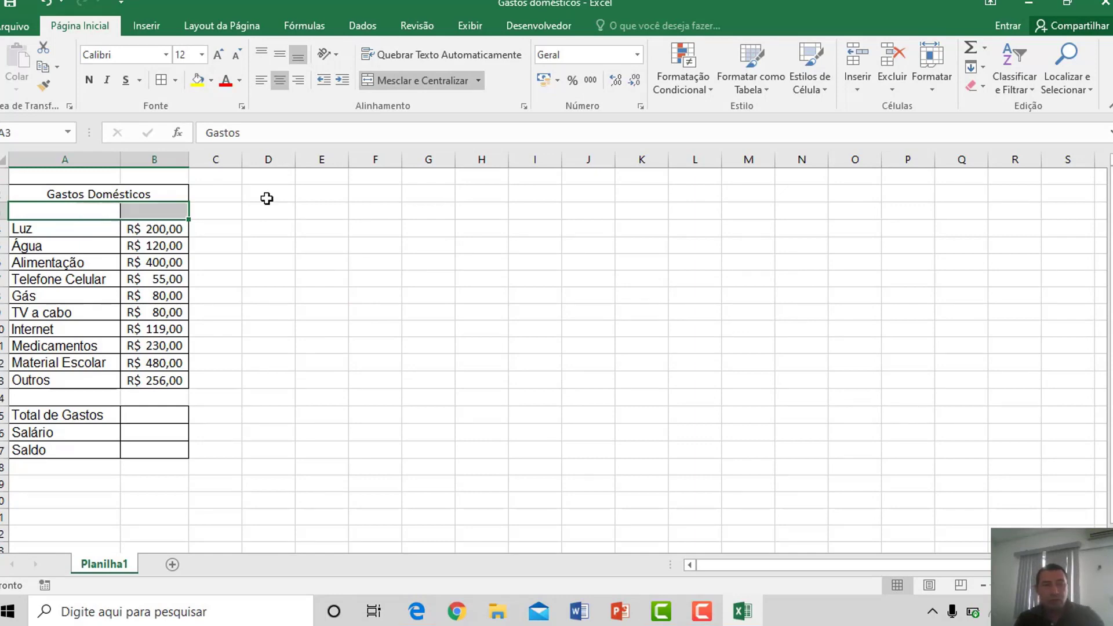
Undo the merge of the header cells A3:B3 and centre Gastos and Valor within their own cells.
key("ctrl+z")
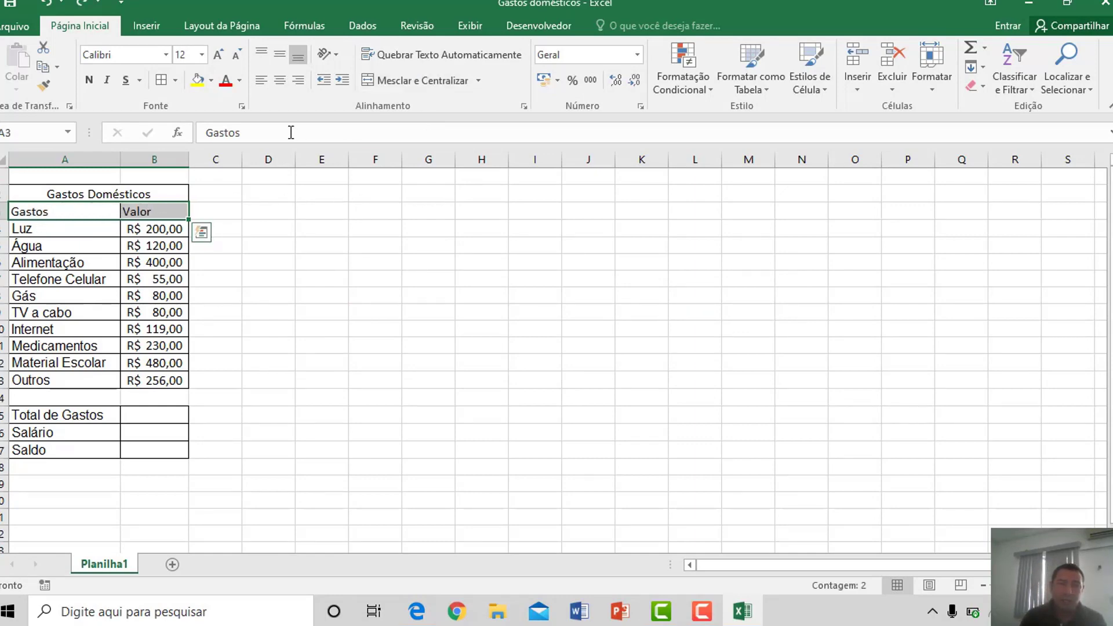
left_click(281, 81)
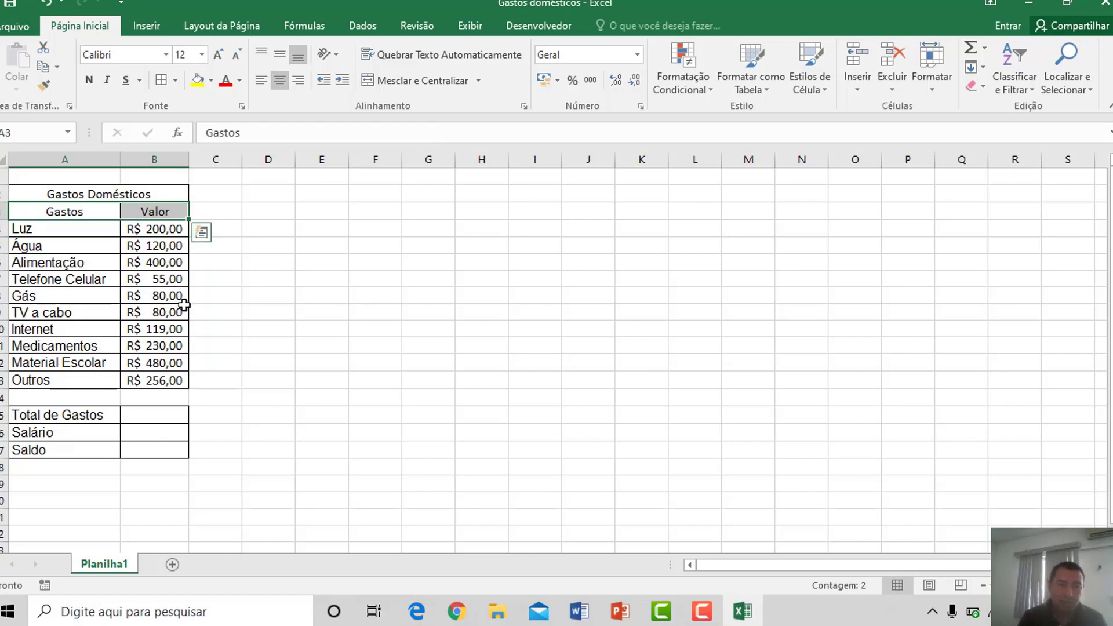
left_click(220, 292)
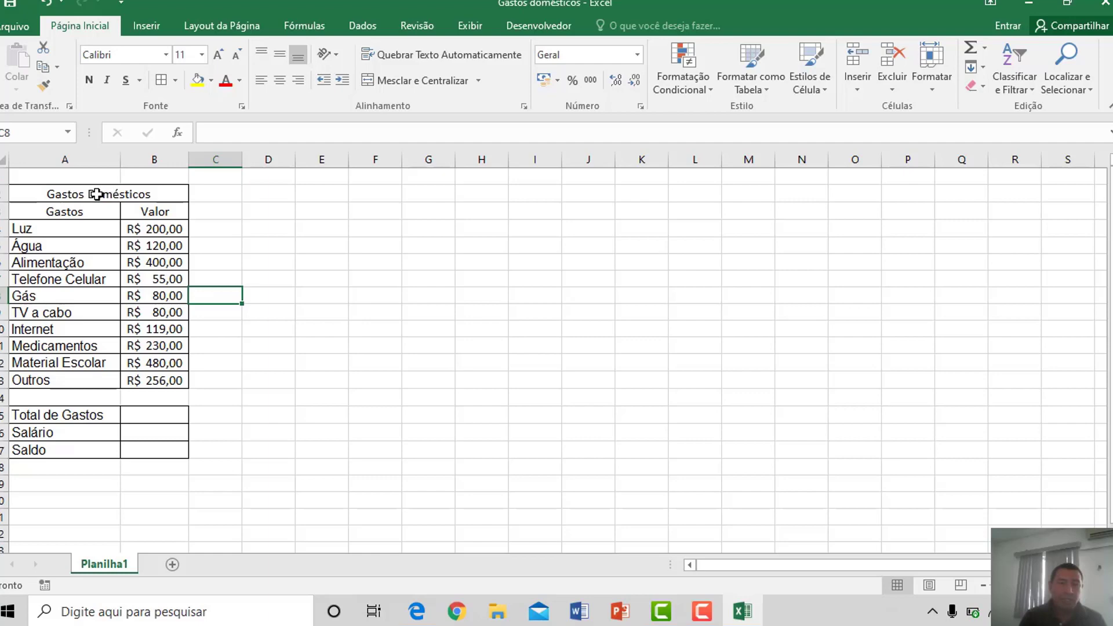
Format the Gastos Domésticos title in 16-point bold with a light blue theme fill.
left_click(83, 193)
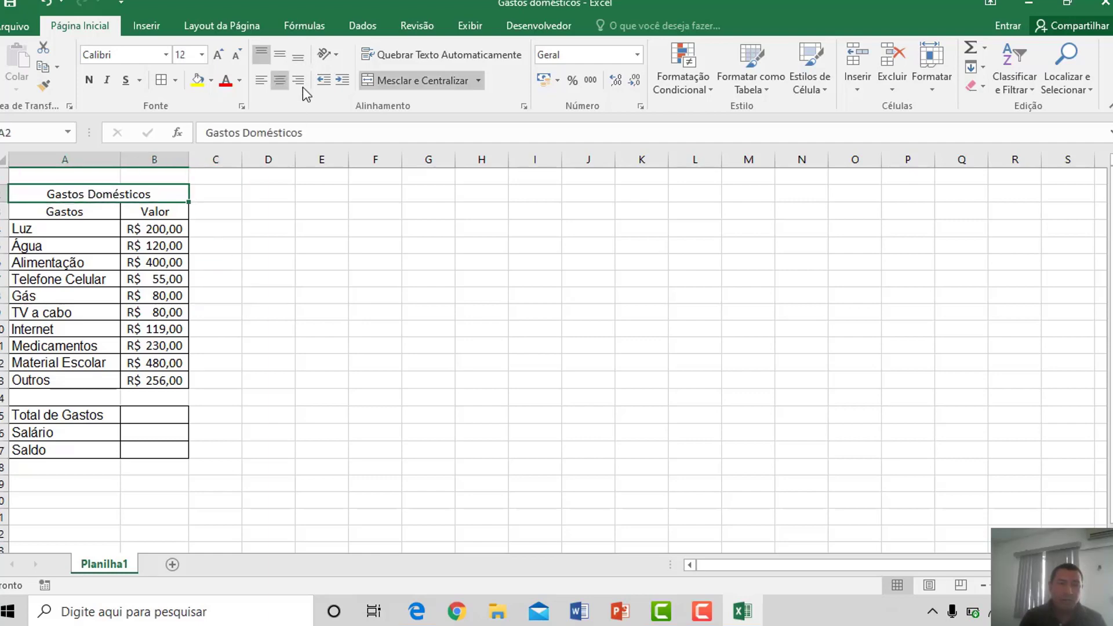
left_click(221, 54)
left_click(220, 56)
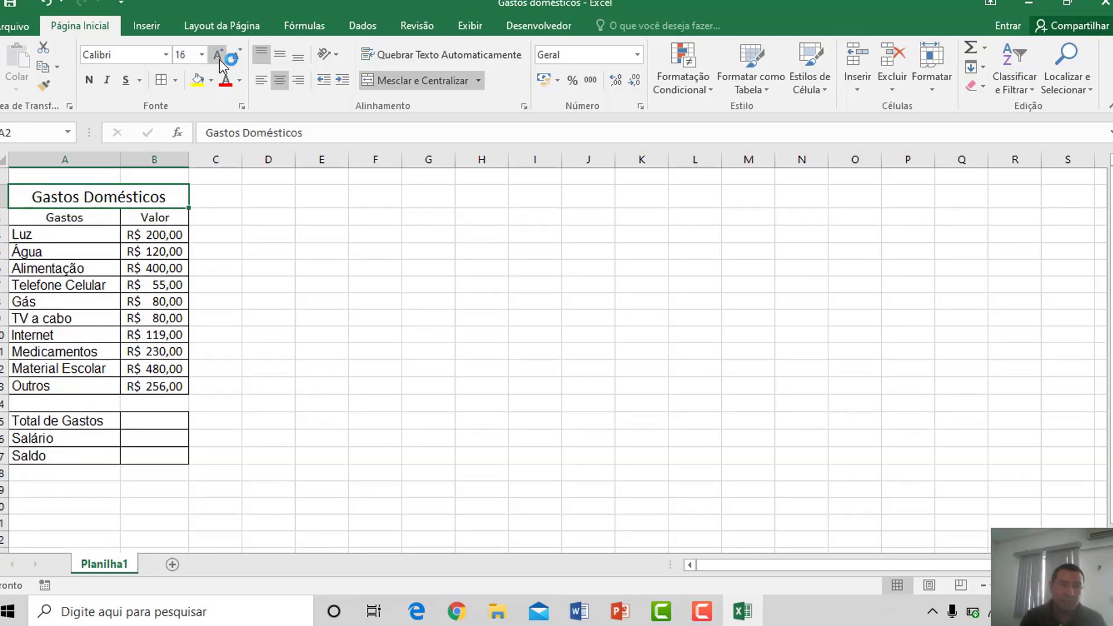
left_click(88, 80)
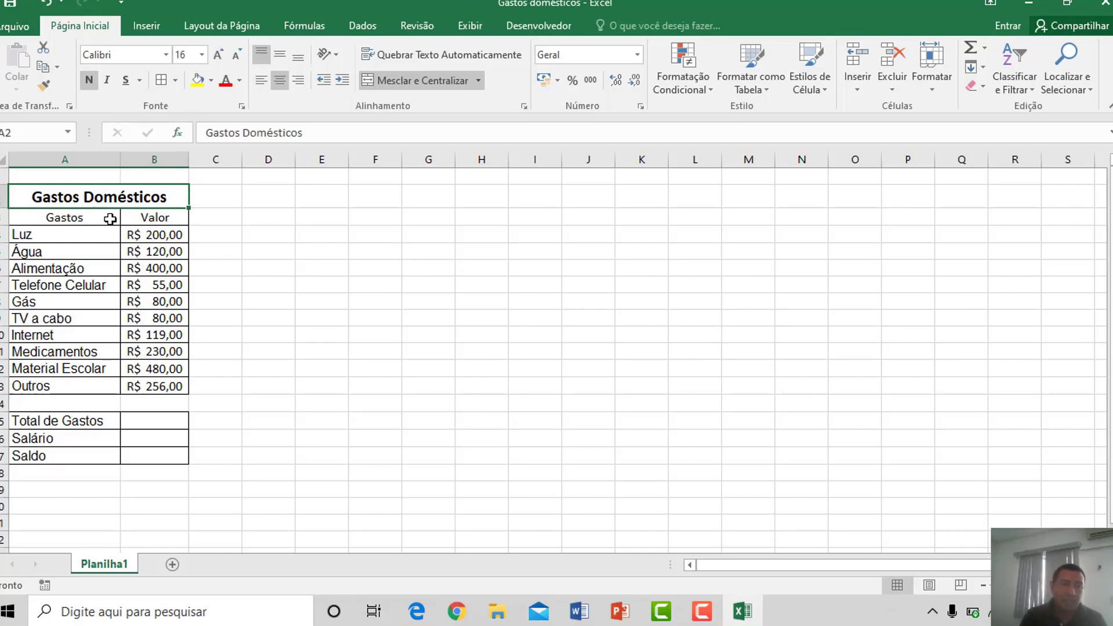
left_click(211, 81)
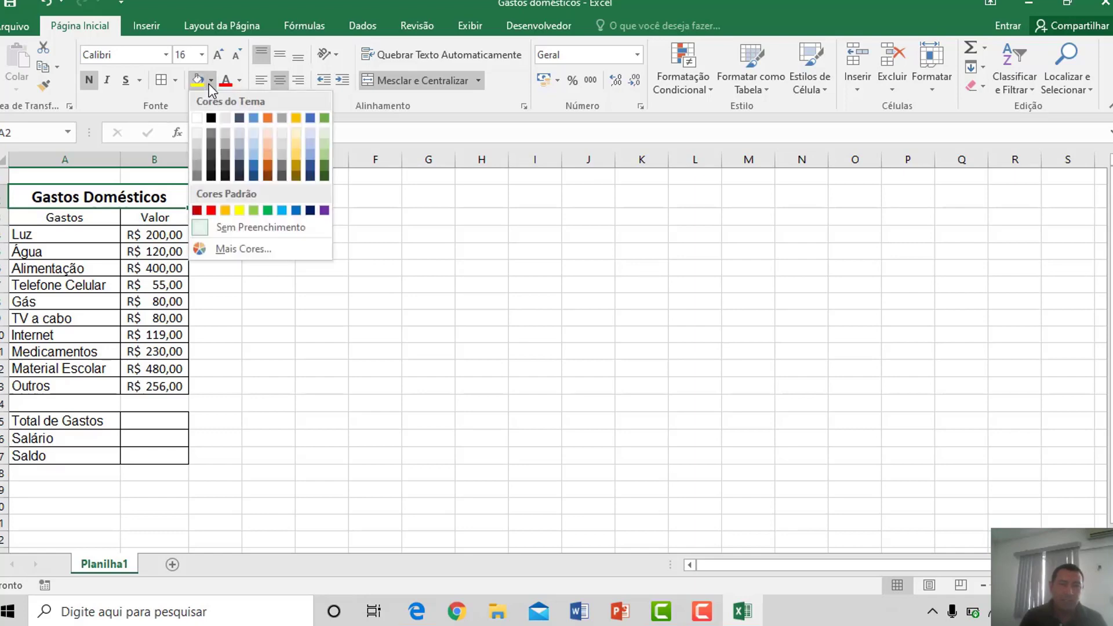
left_click(253, 155)
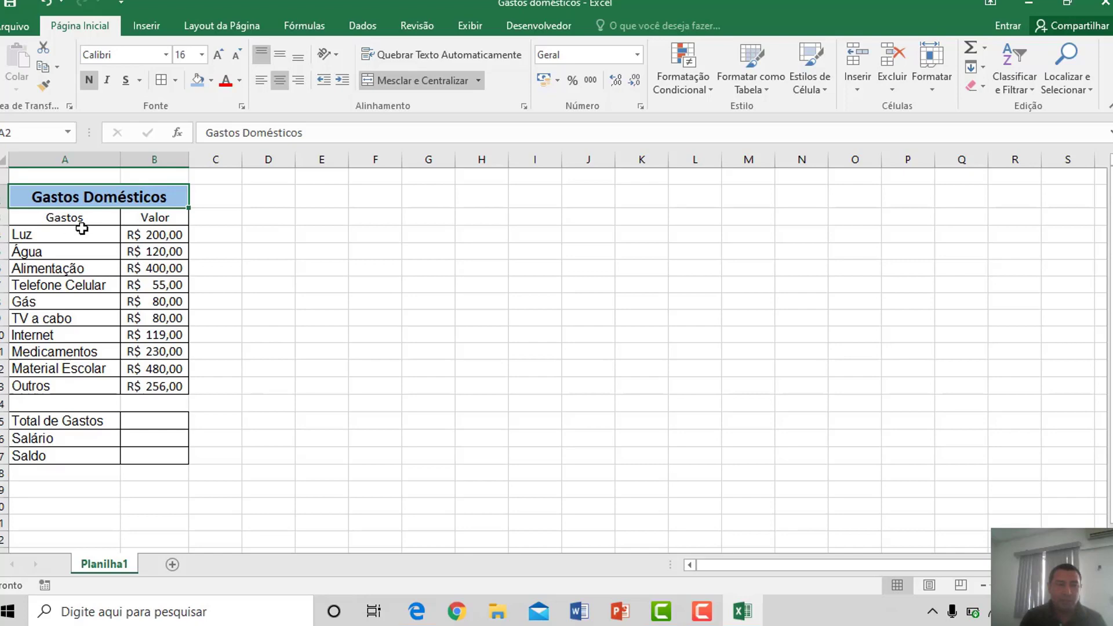
left_click(125, 267)
Fill the header cells A3:B3 with pale green and the expense rows A4:B13 with light gold.
left_click_drag(44, 214, 158, 216)
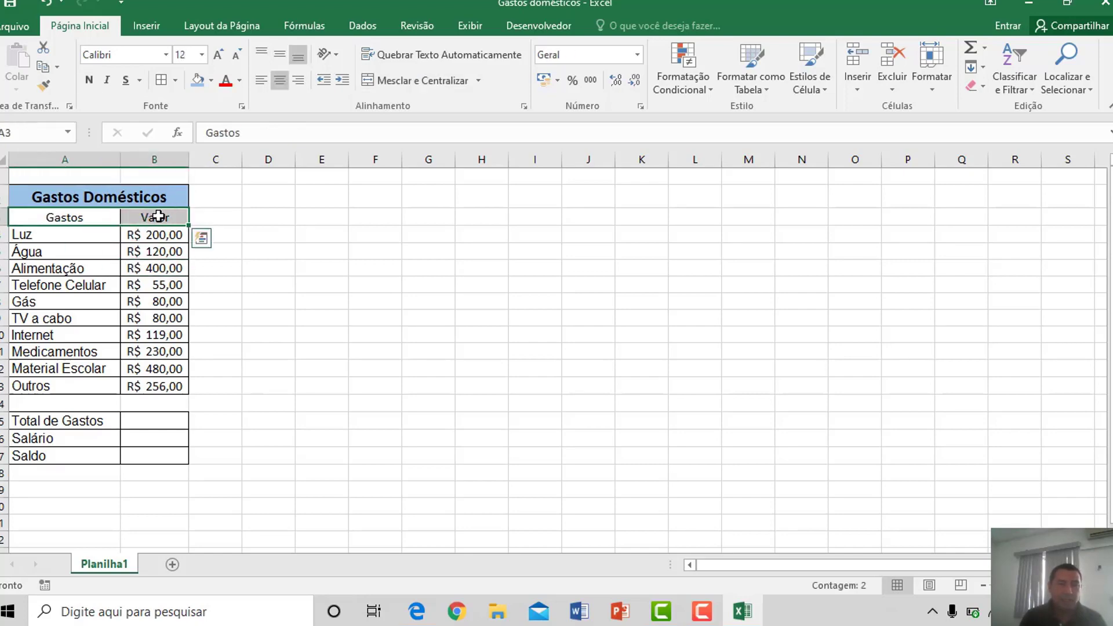
left_click(211, 80)
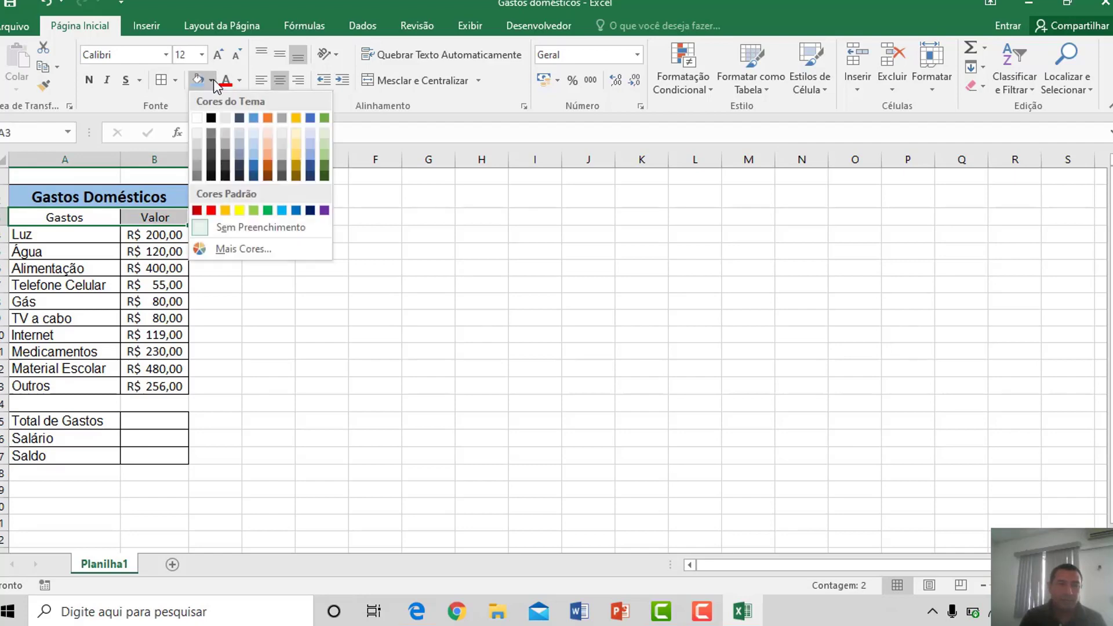
left_click(323, 134)
left_click_drag(32, 235, 151, 380)
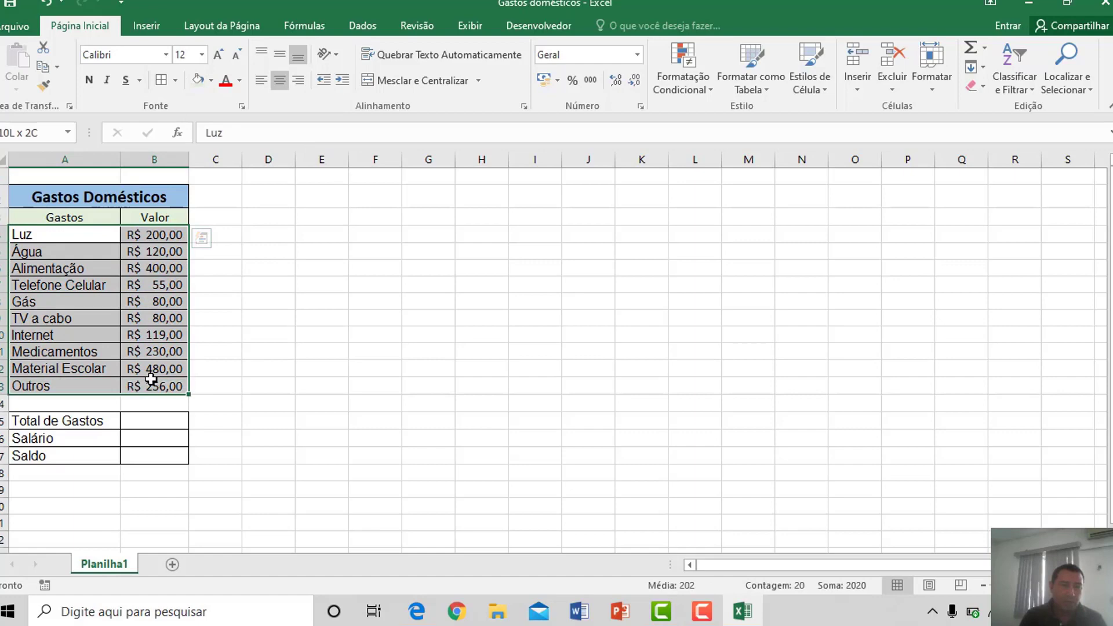
left_click(211, 80)
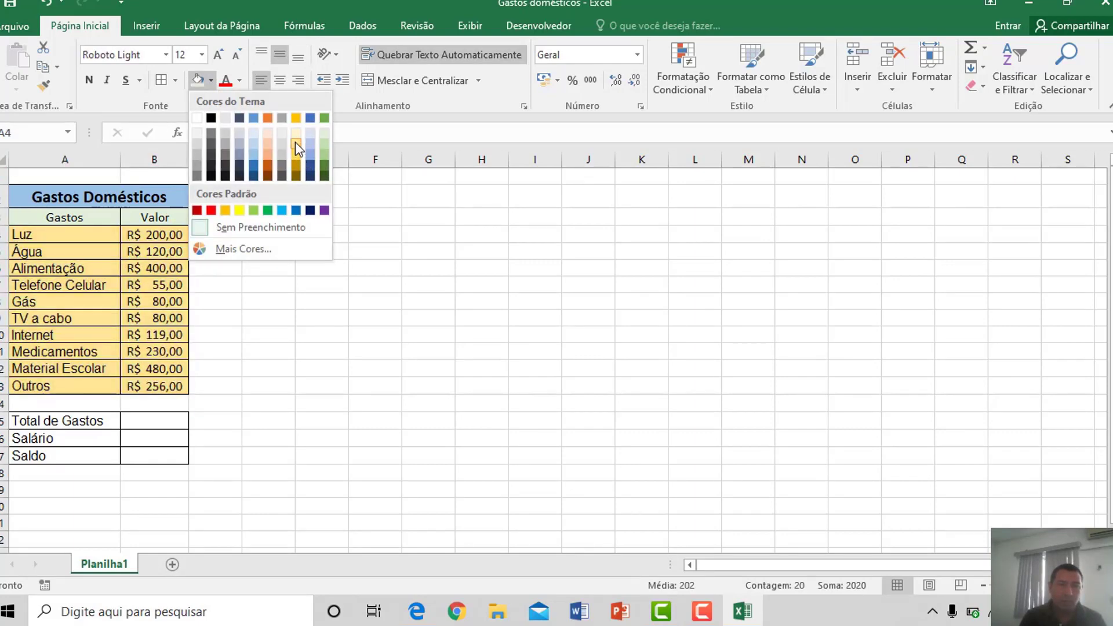
left_click(296, 142)
Fill the Total de Gastos, Salário and Saldo label cells A15:A17 with light blue.
left_click_drag(78, 458, 77, 458)
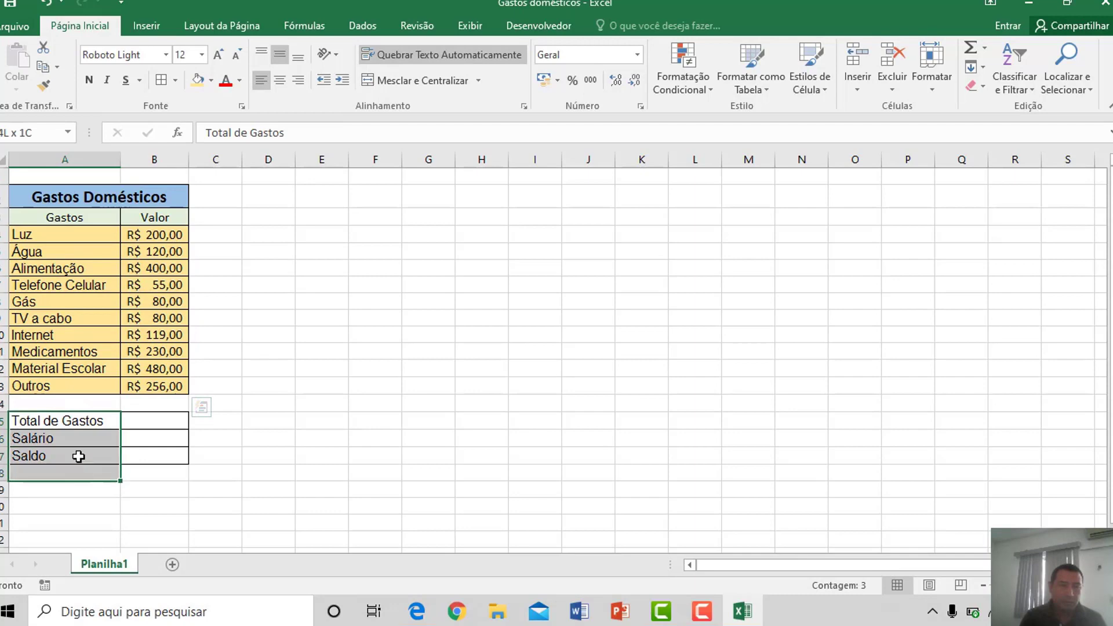
left_click(213, 80)
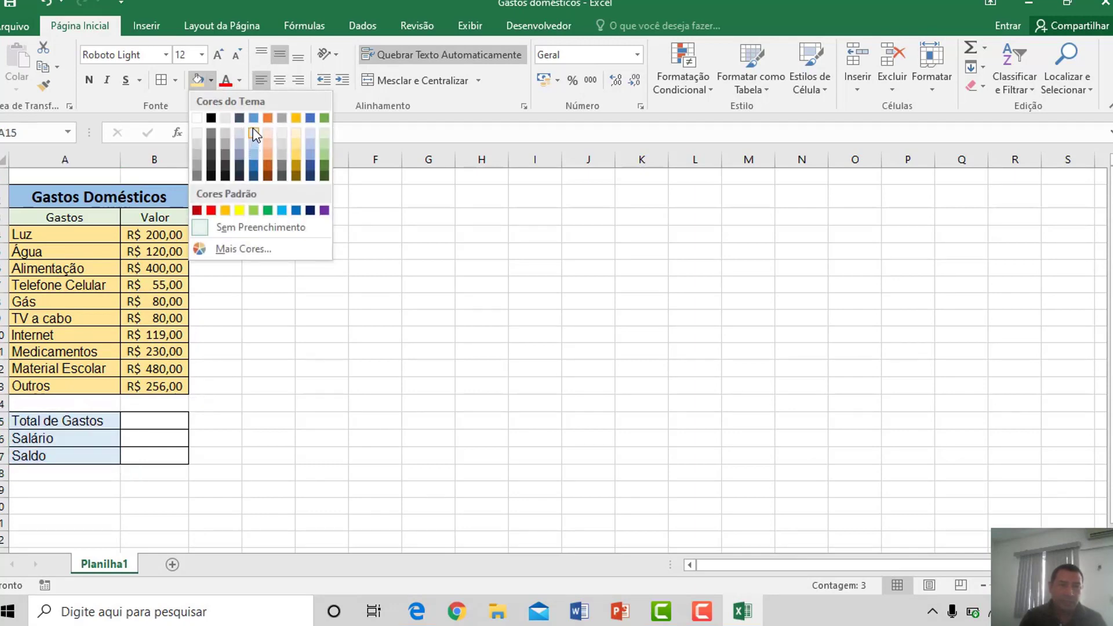
left_click(255, 145)
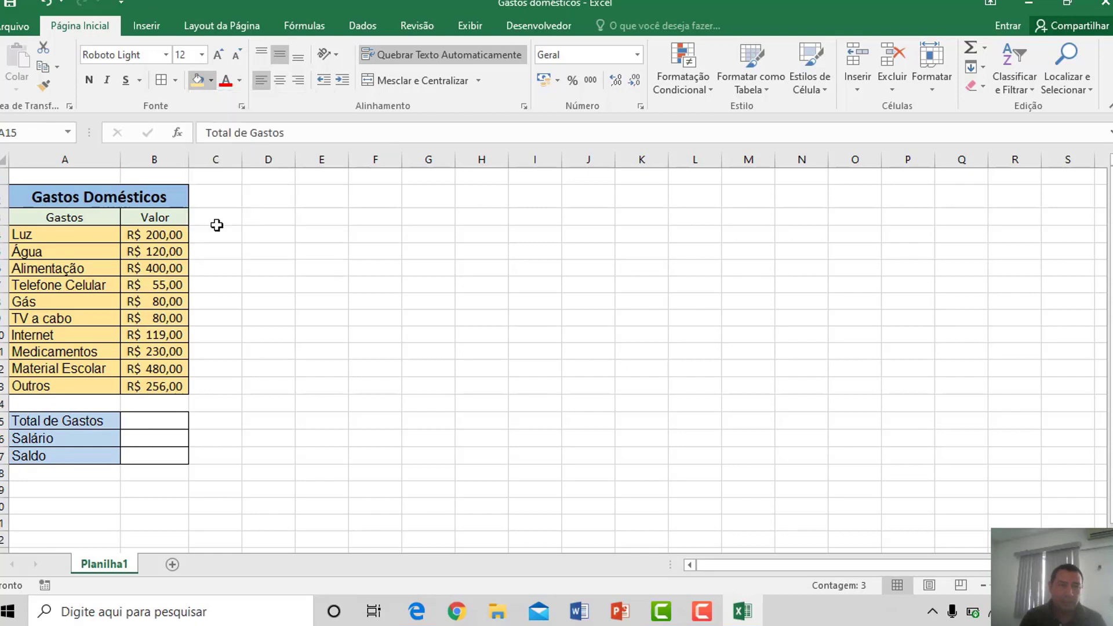
Fill the empty value cells B15:B17 beside the summary labels with dark blue.
left_click_drag(135, 419, 137, 452)
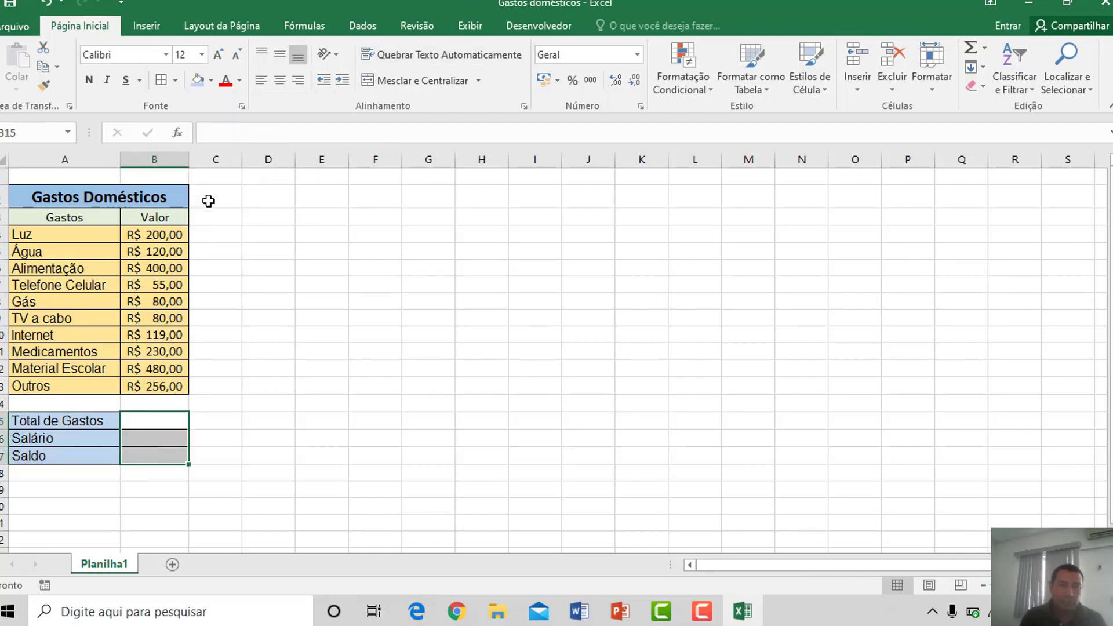
left_click(211, 80)
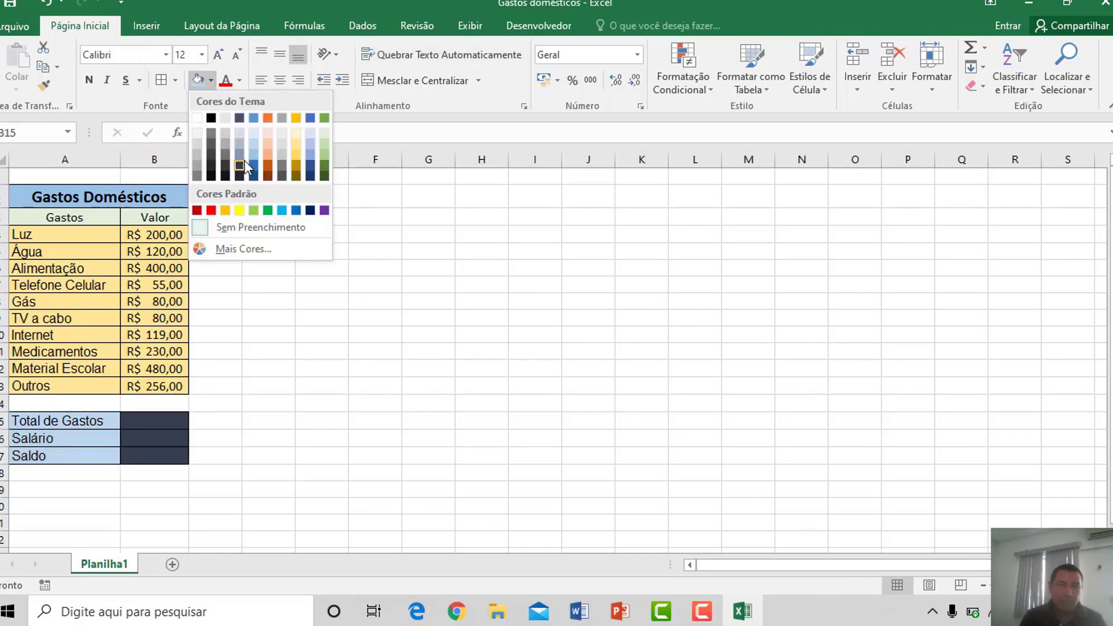
left_click(253, 169)
left_click(248, 362)
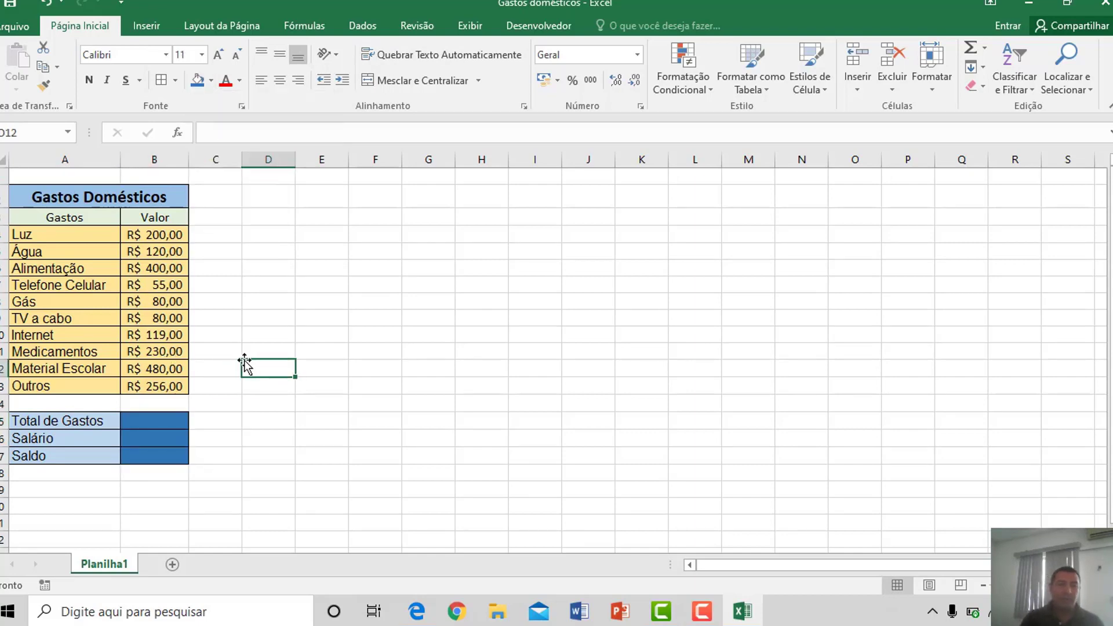
Fill the summary value cells B15:B17 with the same lighter blue as the table title.
left_click_drag(154, 424, 155, 455)
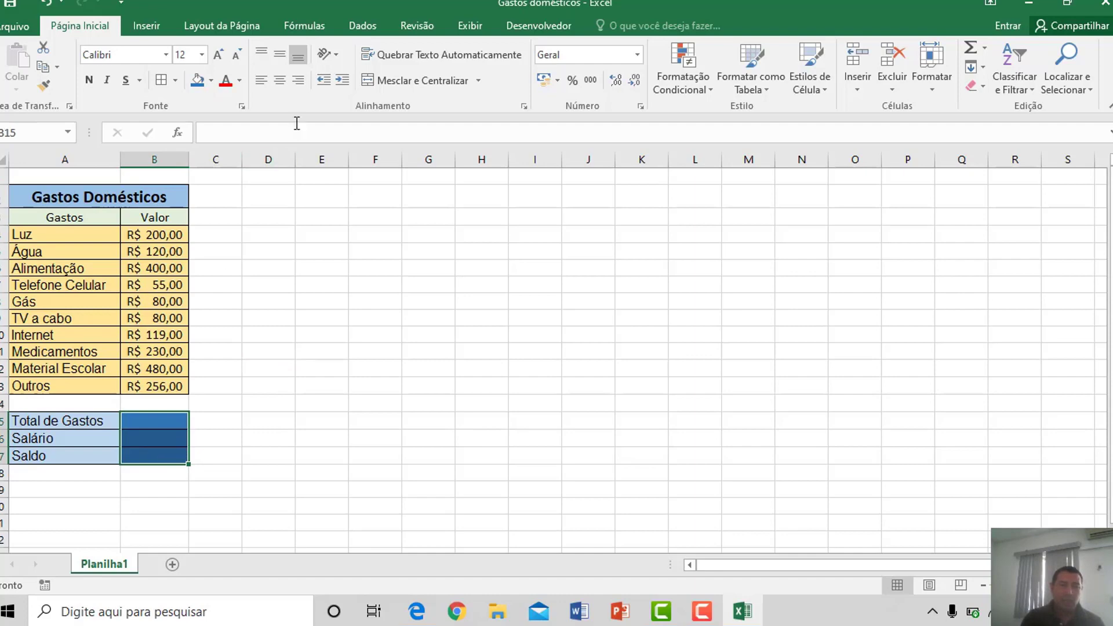
left_click(212, 81)
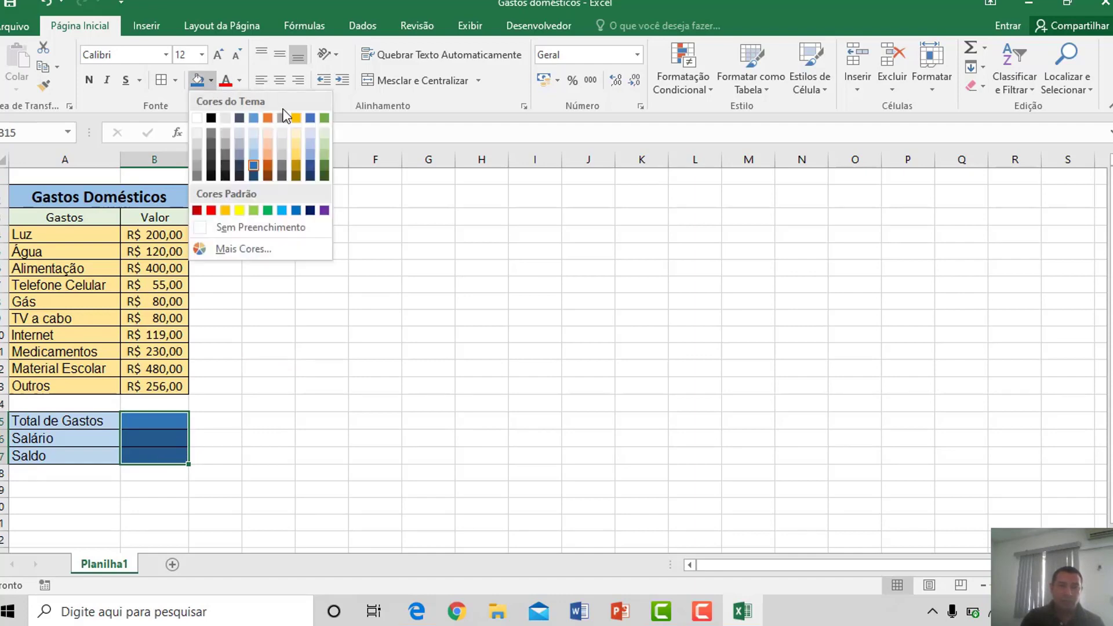
left_click(255, 160)
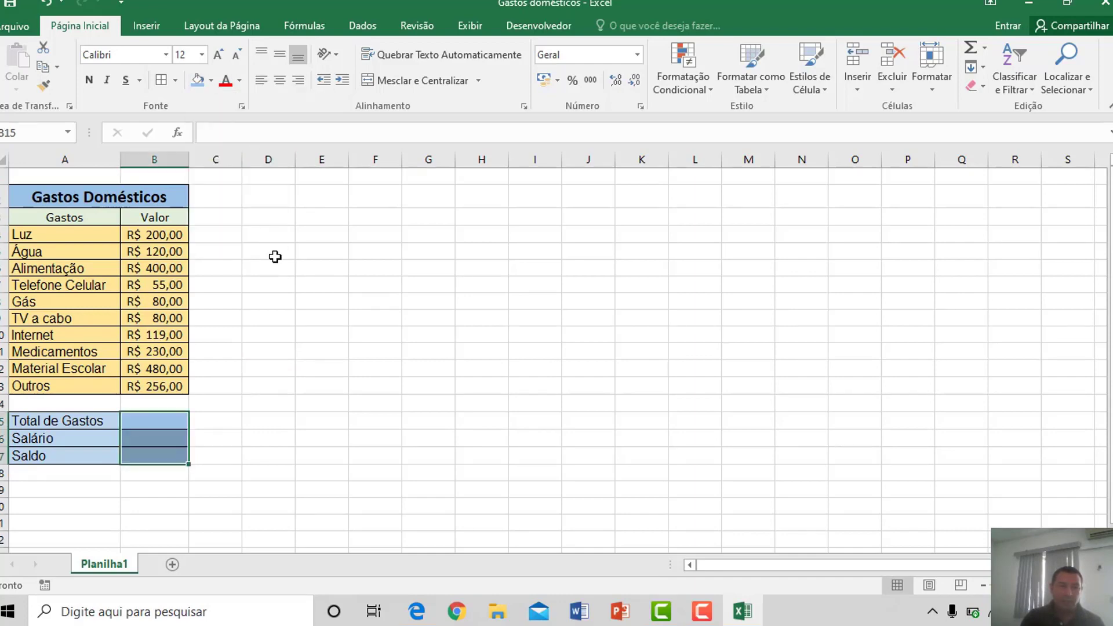
left_click(262, 298)
Total the expenses in the Total de Gastos cell B15 with the formula =B4+B5+B6+B7+B8+B9+B10+B11+B12+B13.
left_click(160, 419)
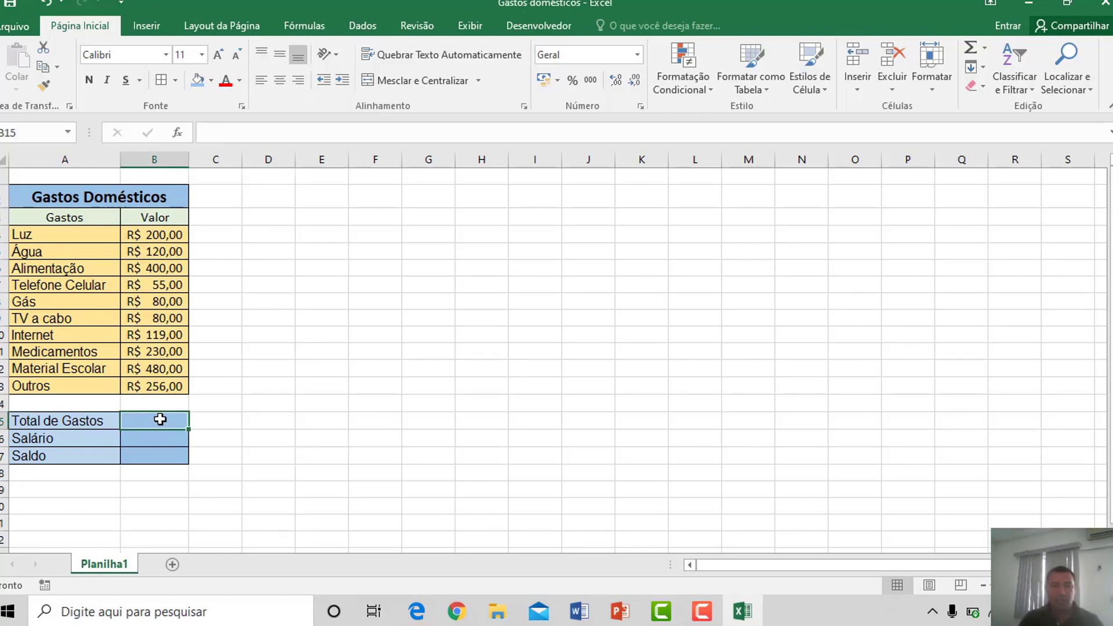
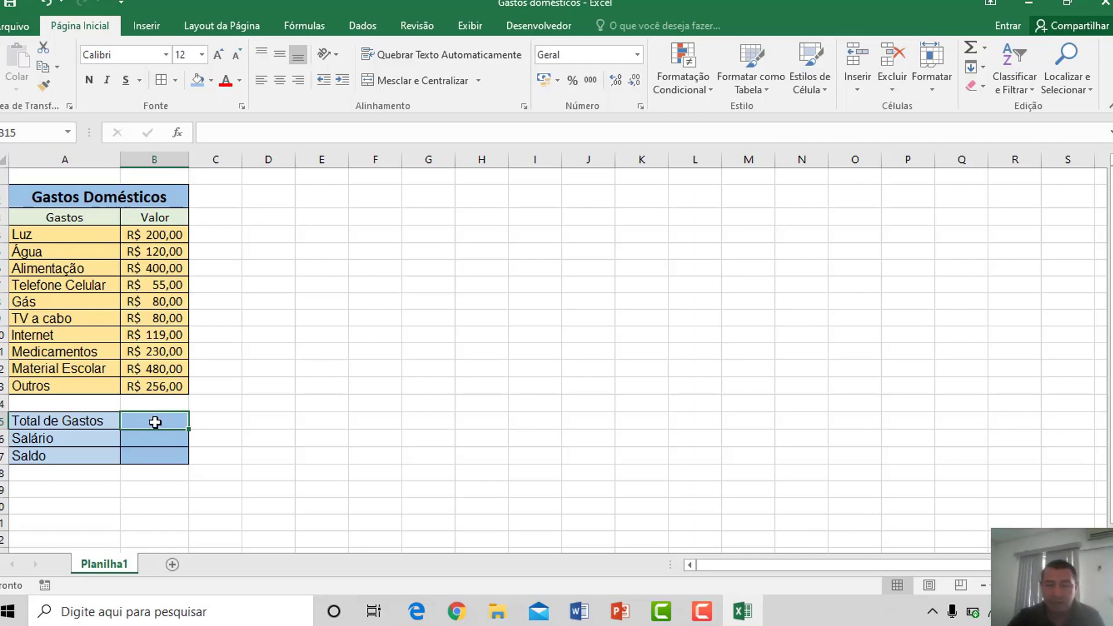
type("=")
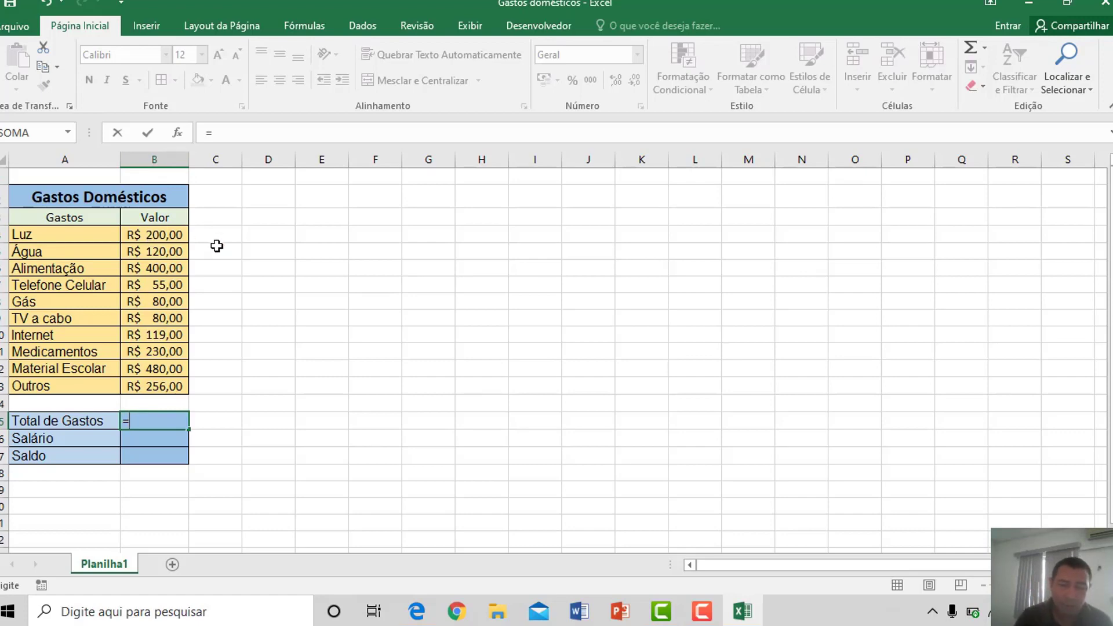
type("b4")
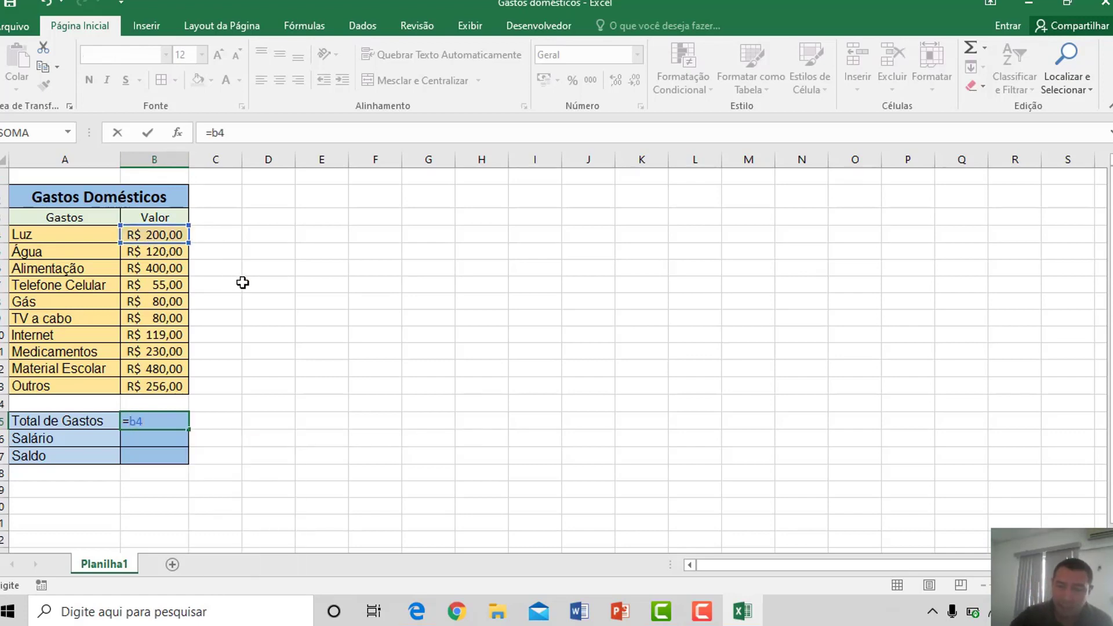
type("+b")
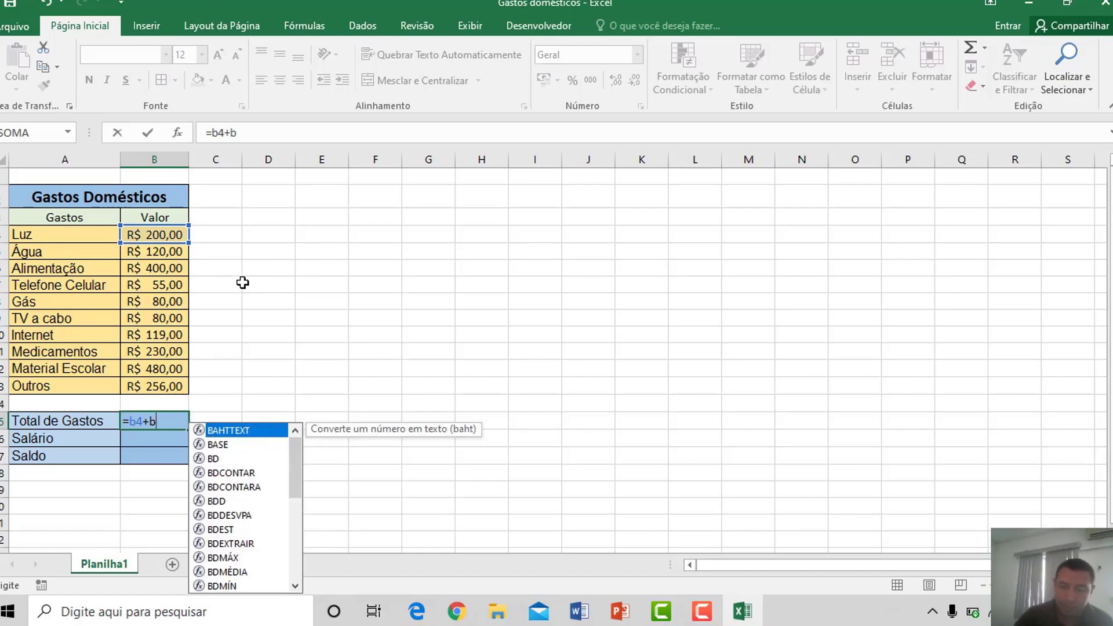
type("5+")
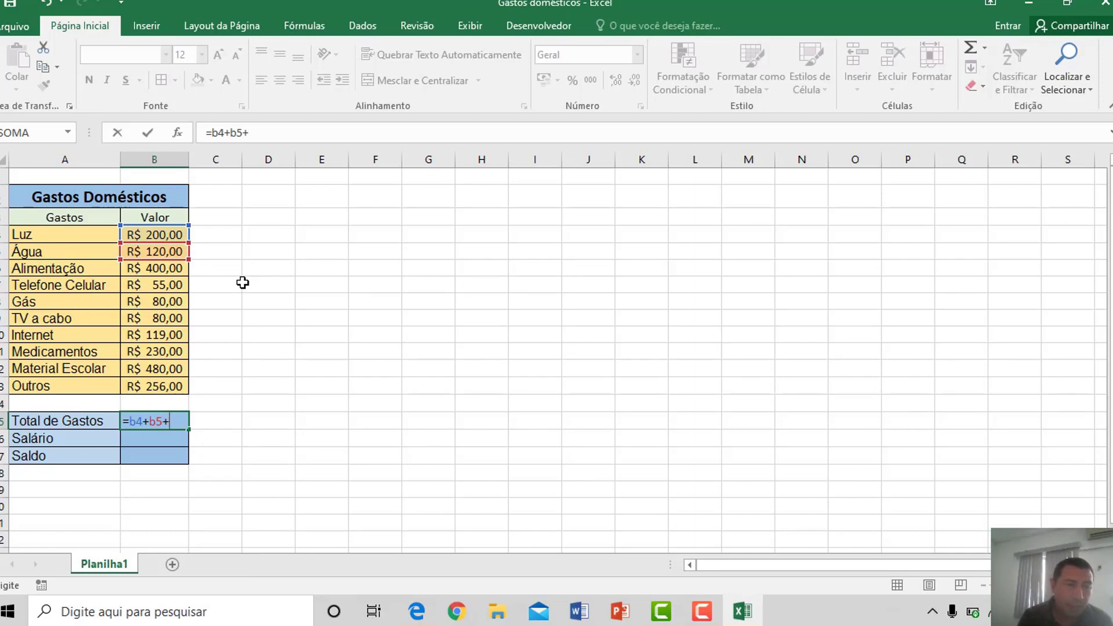
left_click(169, 269)
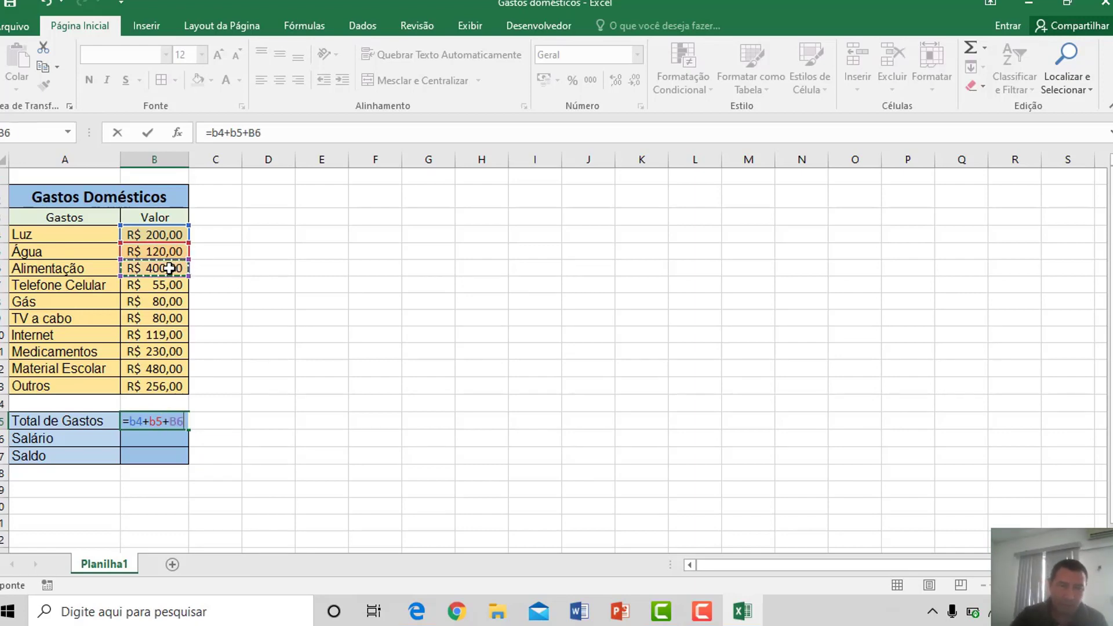
type("+")
left_click(167, 284)
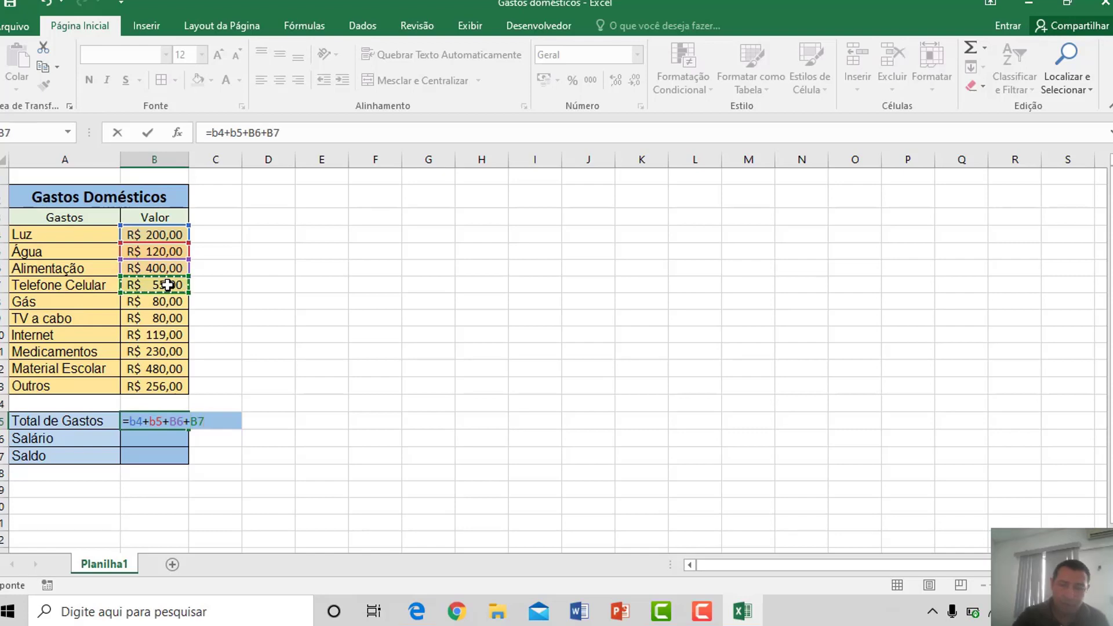
type("+")
left_click(164, 299)
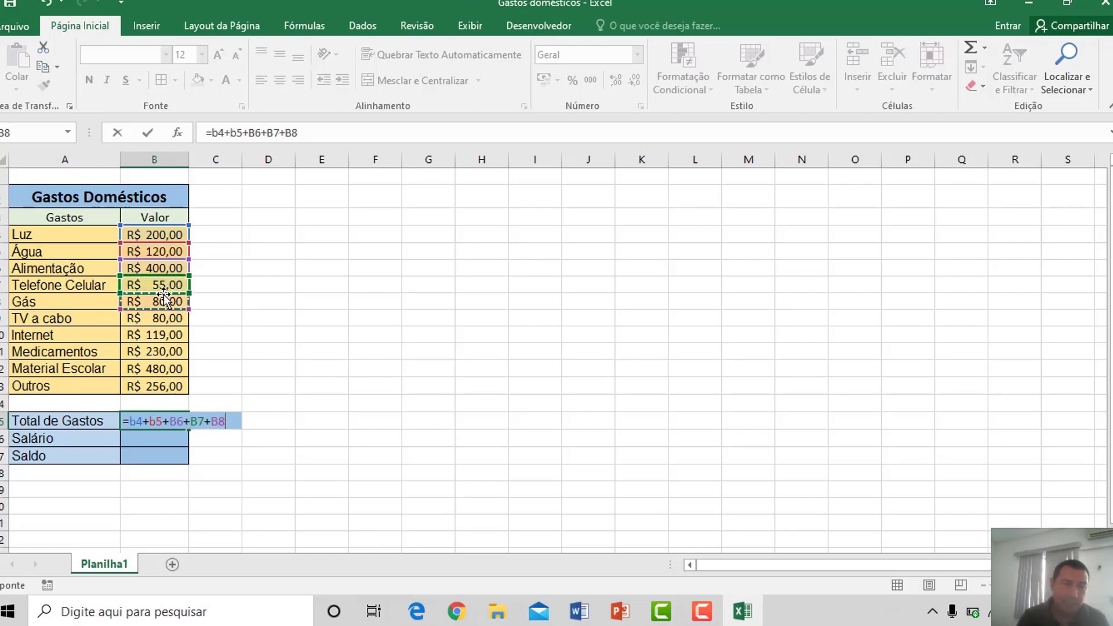
type("+")
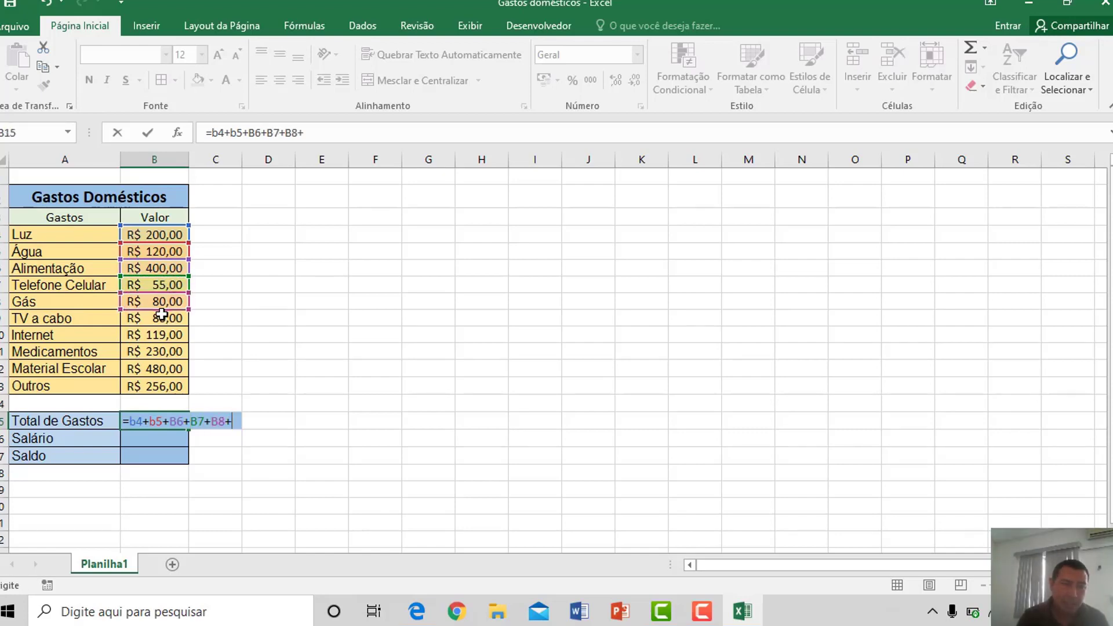
left_click(162, 316)
type("+")
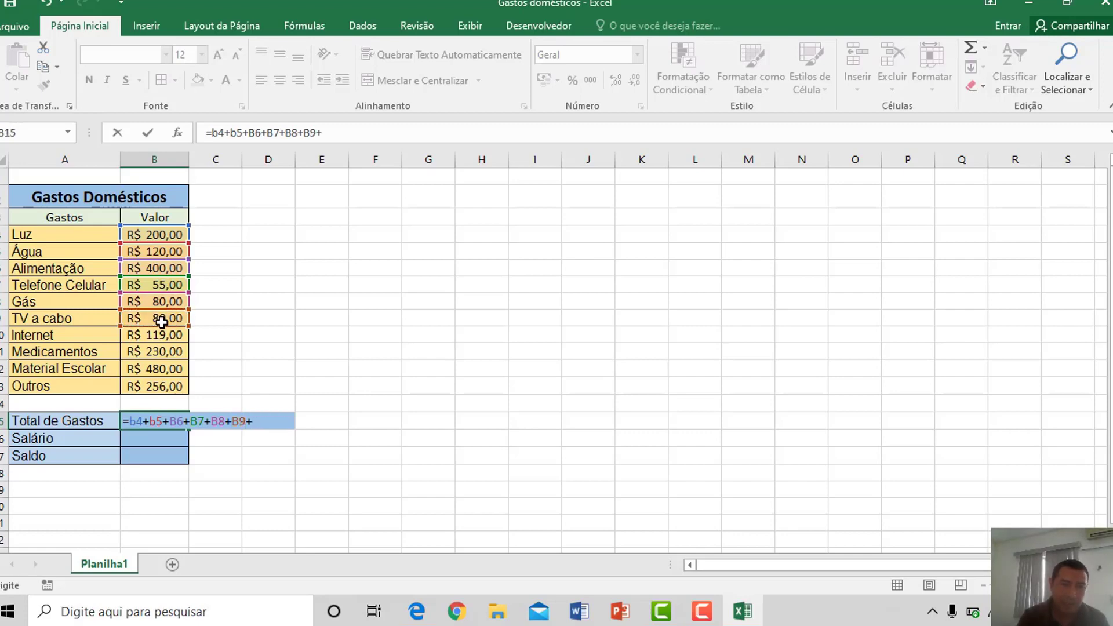
left_click(161, 334)
type("+")
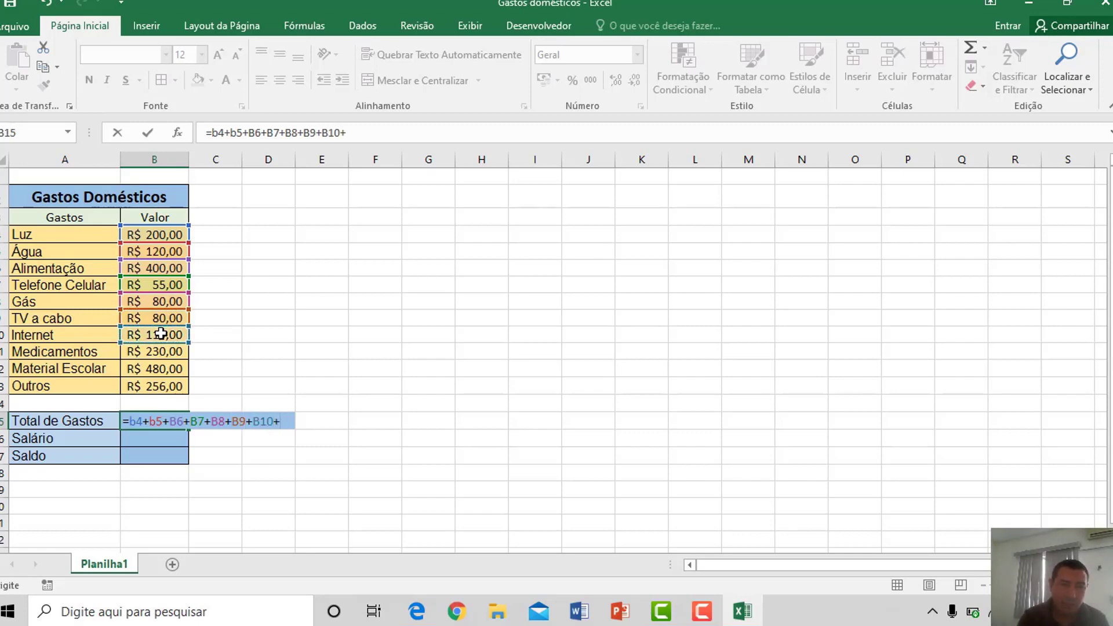
left_click(161, 352)
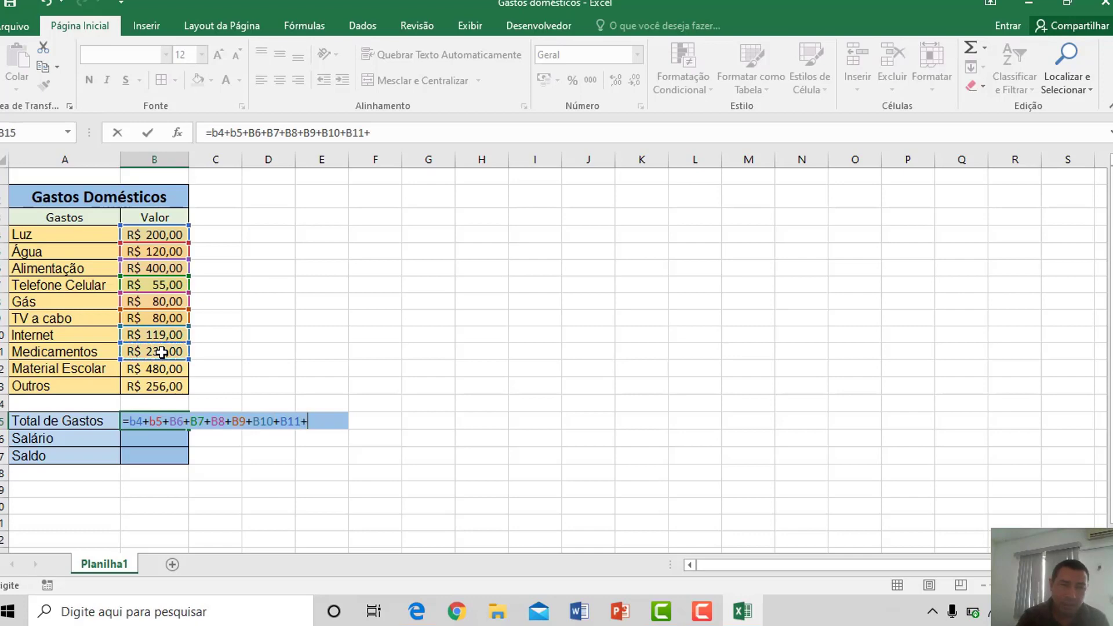
type("+")
left_click(172, 371)
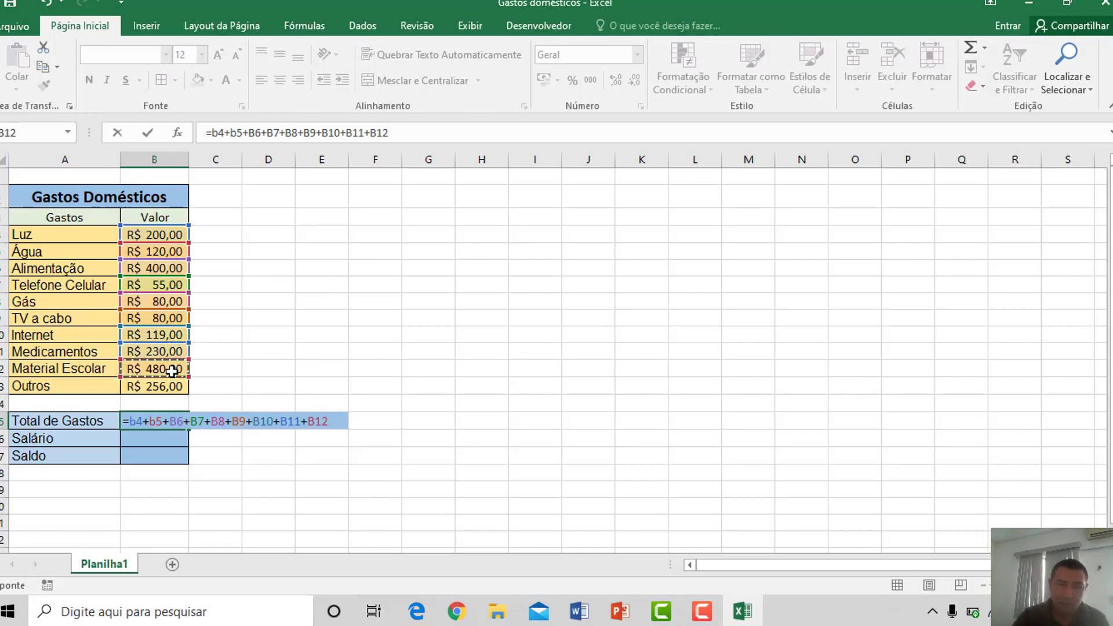
type("+")
left_click(173, 387)
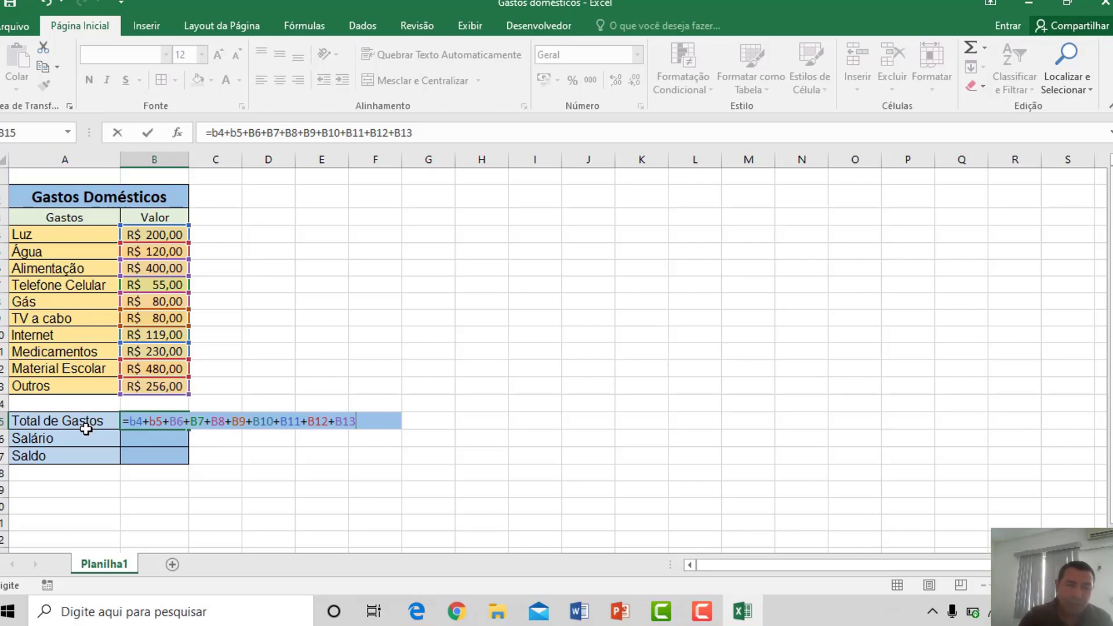
key("Return")
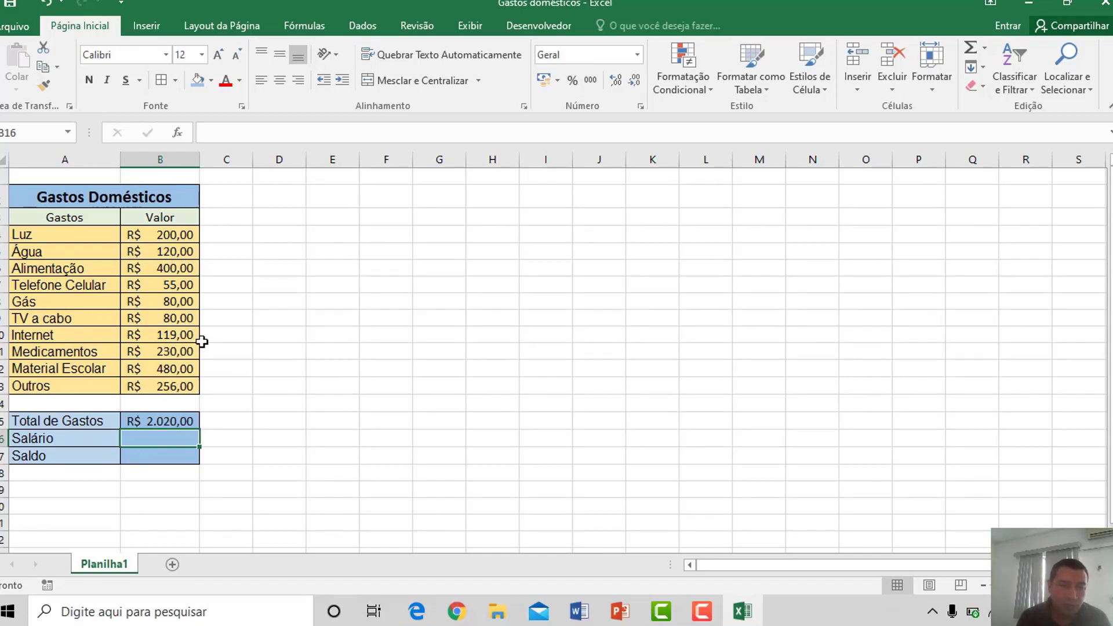
Check the Total de Gastos formula against the TV a cabo and Internet values, and clear it from B15.
left_click(175, 419)
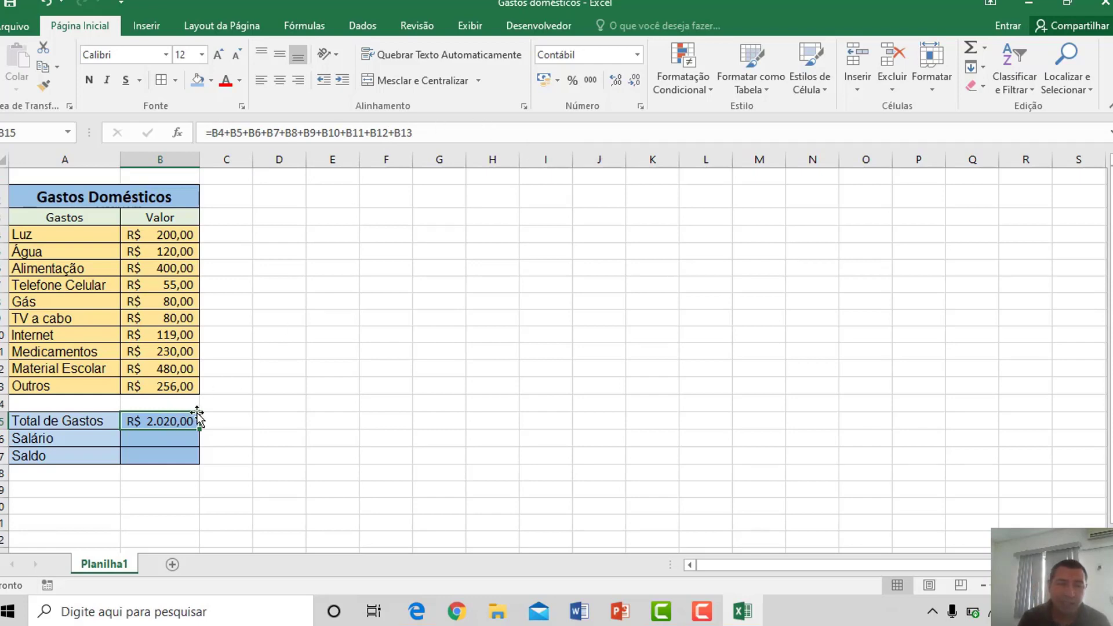
left_click(173, 311)
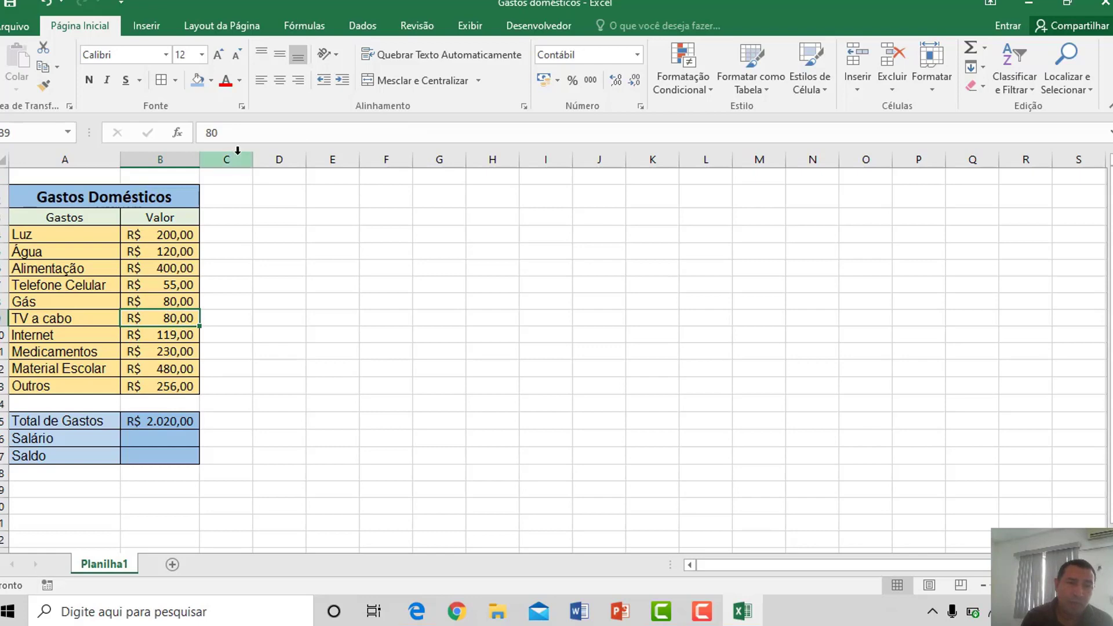
left_click(177, 332)
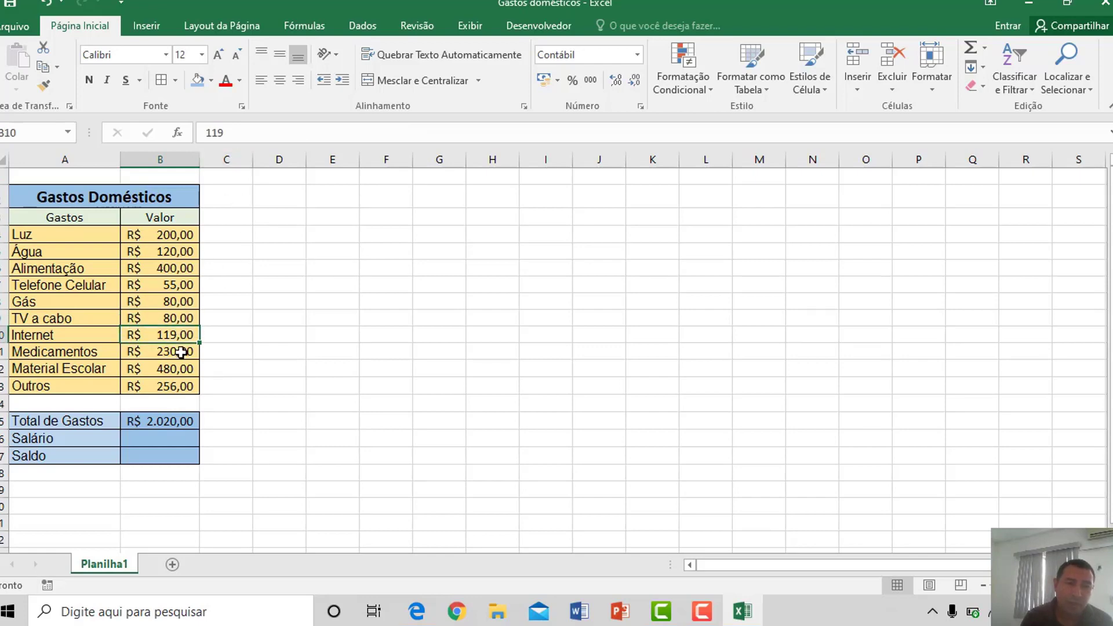
left_click(168, 427)
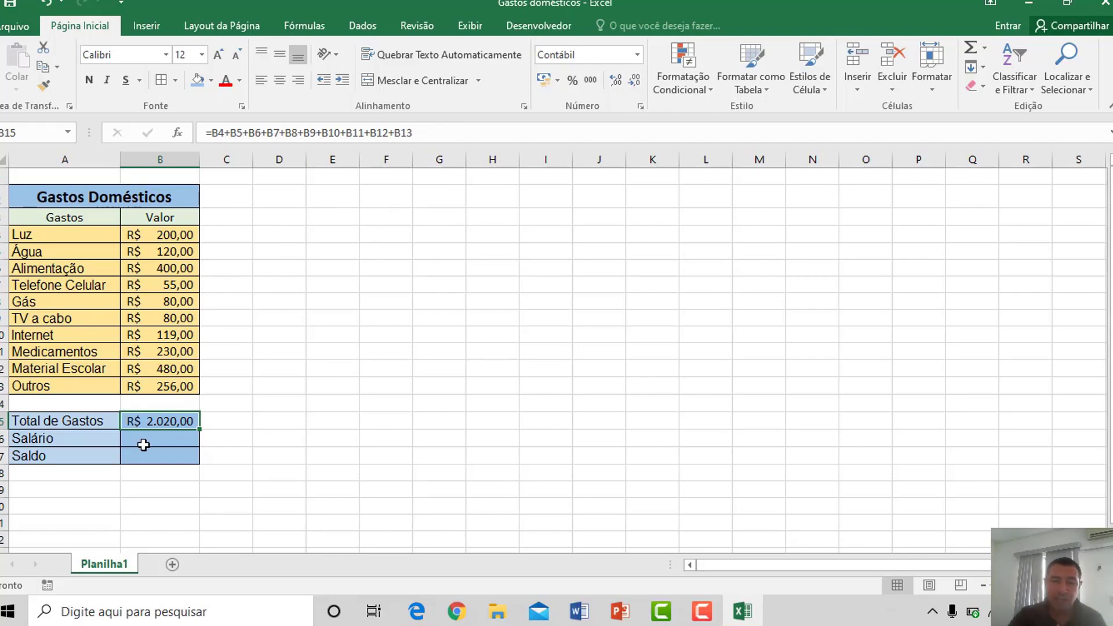
key("Delete")
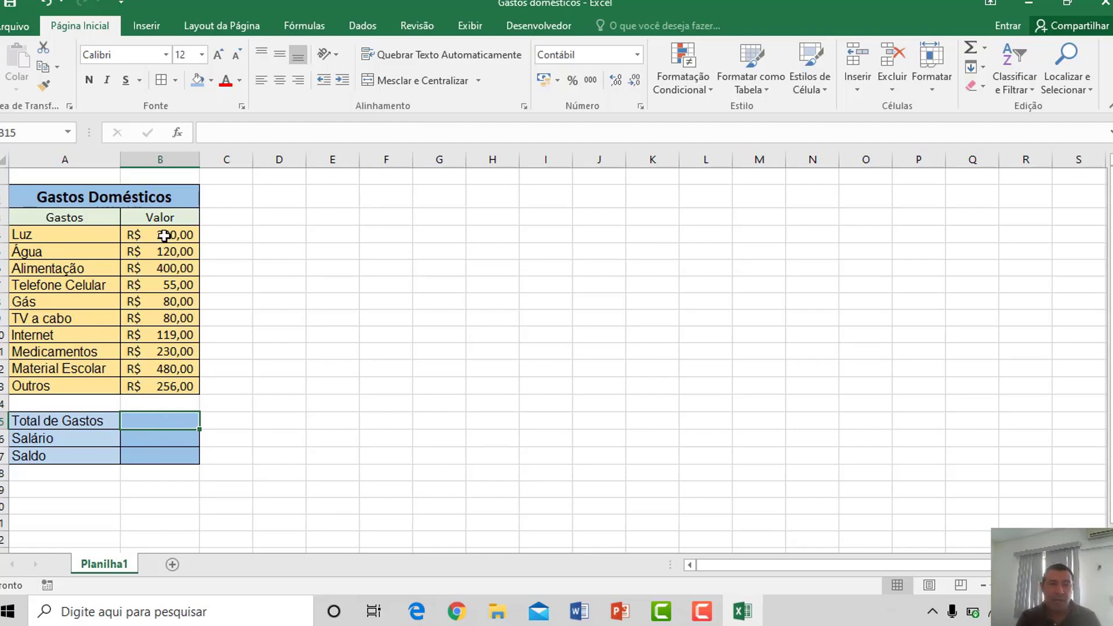
Sum the expense values into the Total de Gastos cell B15 with AutoSum, as =SOMA(B4:B14).
left_click_drag(160, 233, 157, 422)
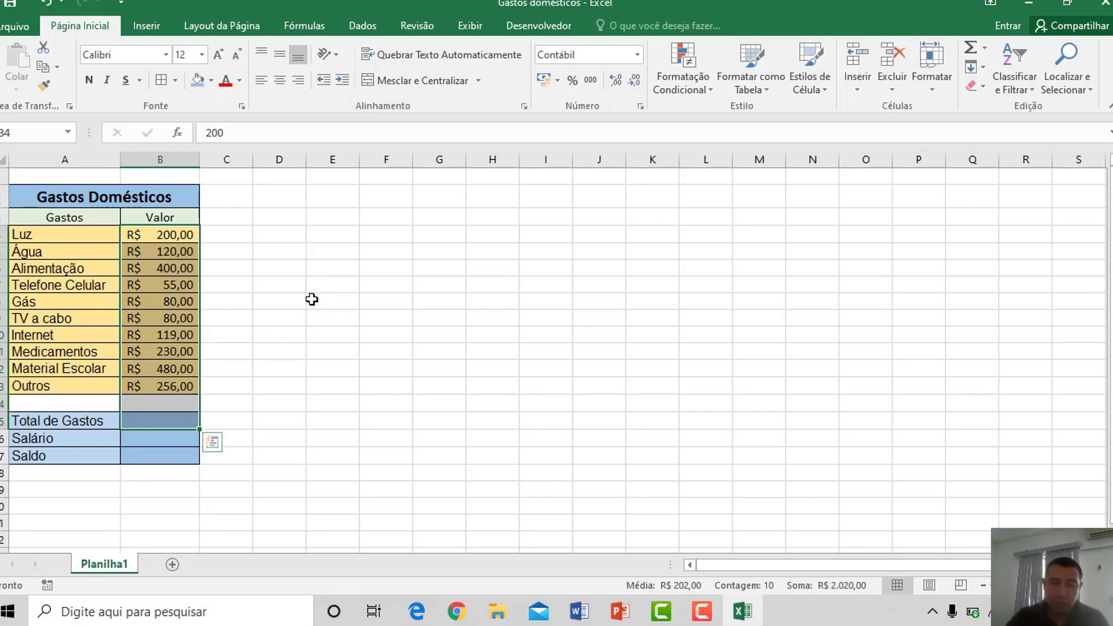
key("alt+equal")
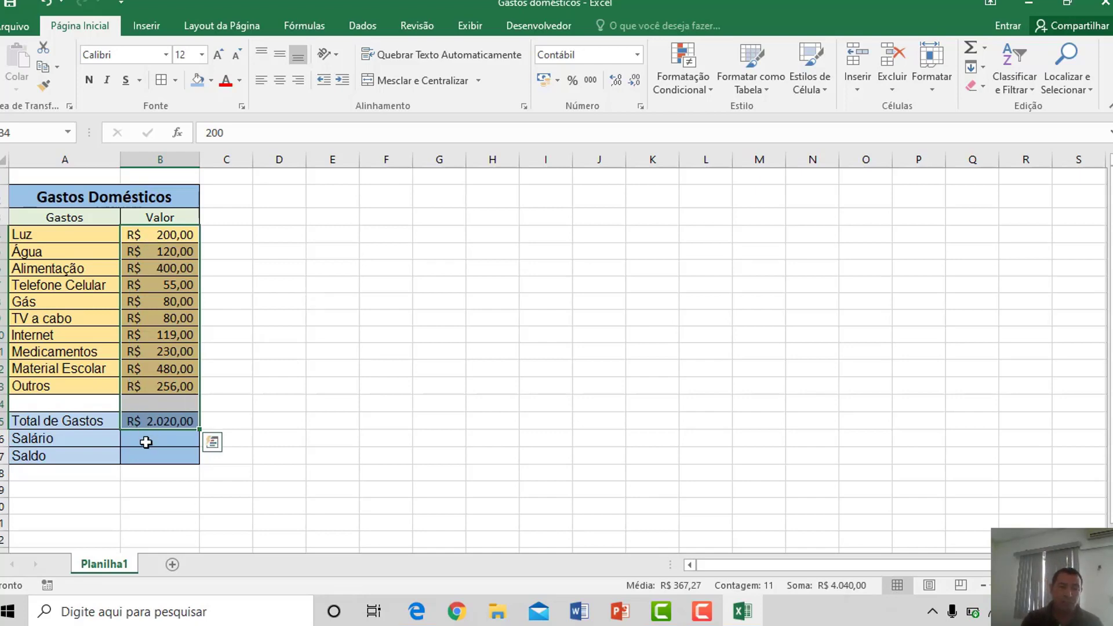
left_click(158, 419)
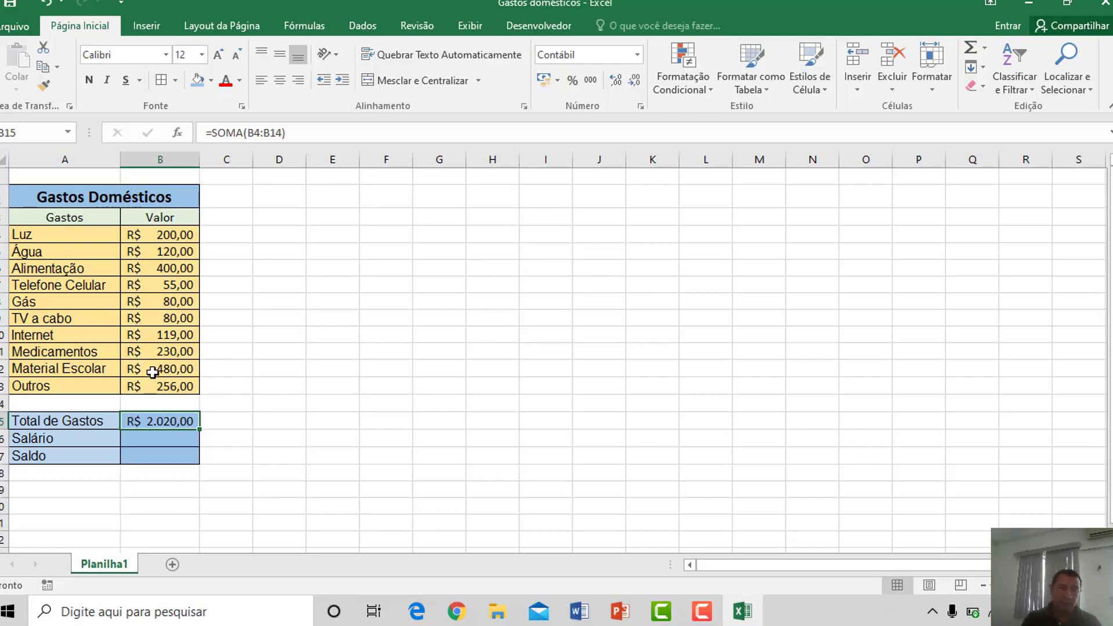
Enter 2500 as the Salário value in B16 and format it in the R$ accounting number format.
left_click(155, 441)
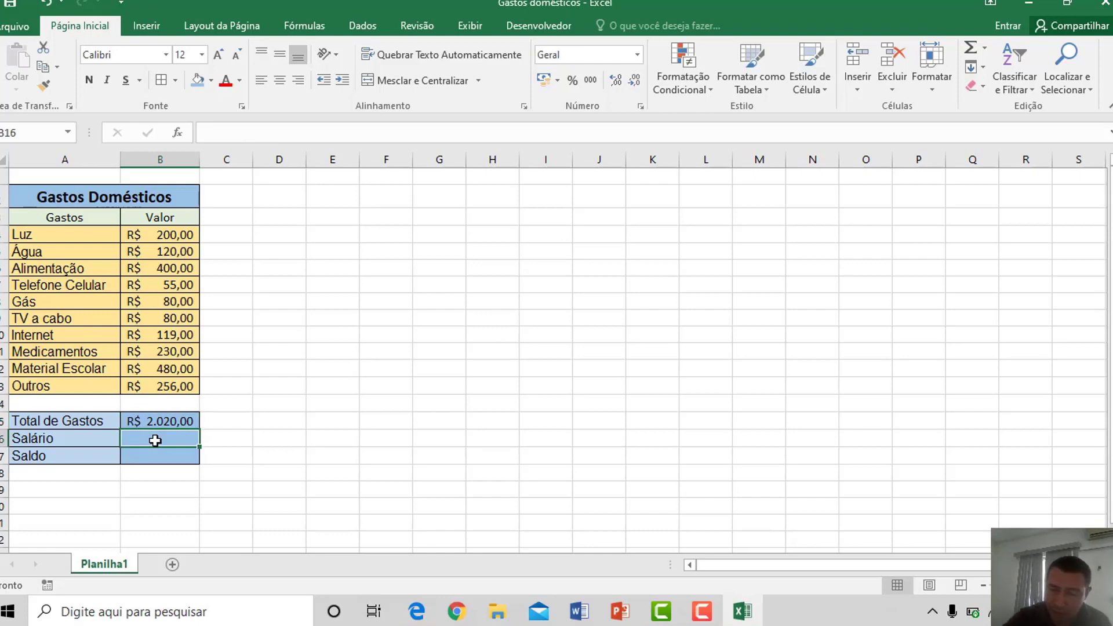
type("1")
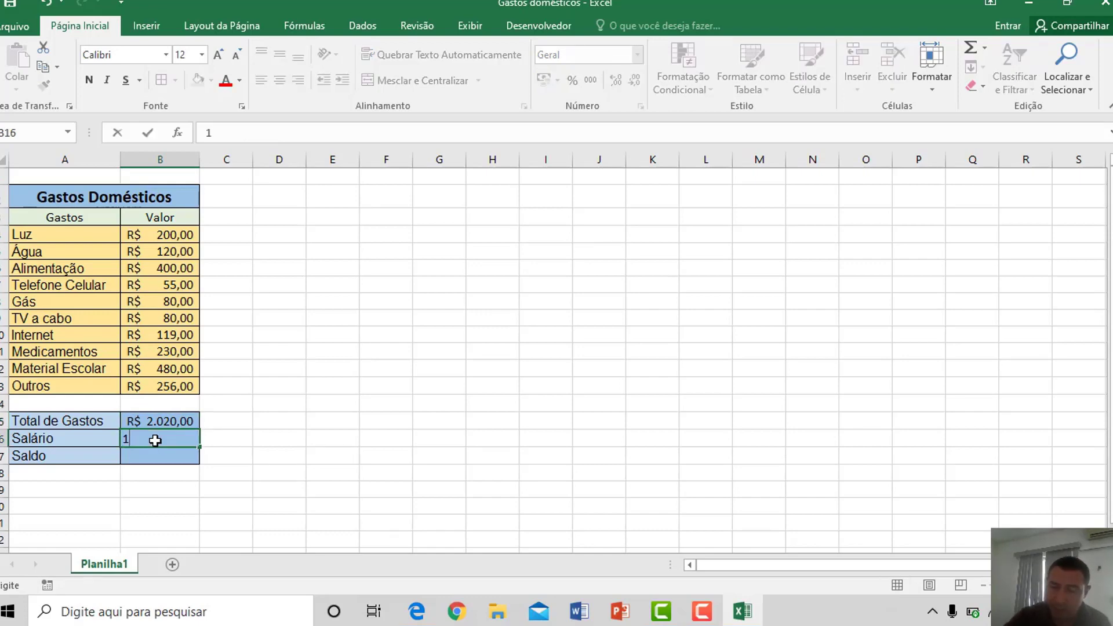
type("3")
key("BackSpace")
key("BackSpace")
type("2500")
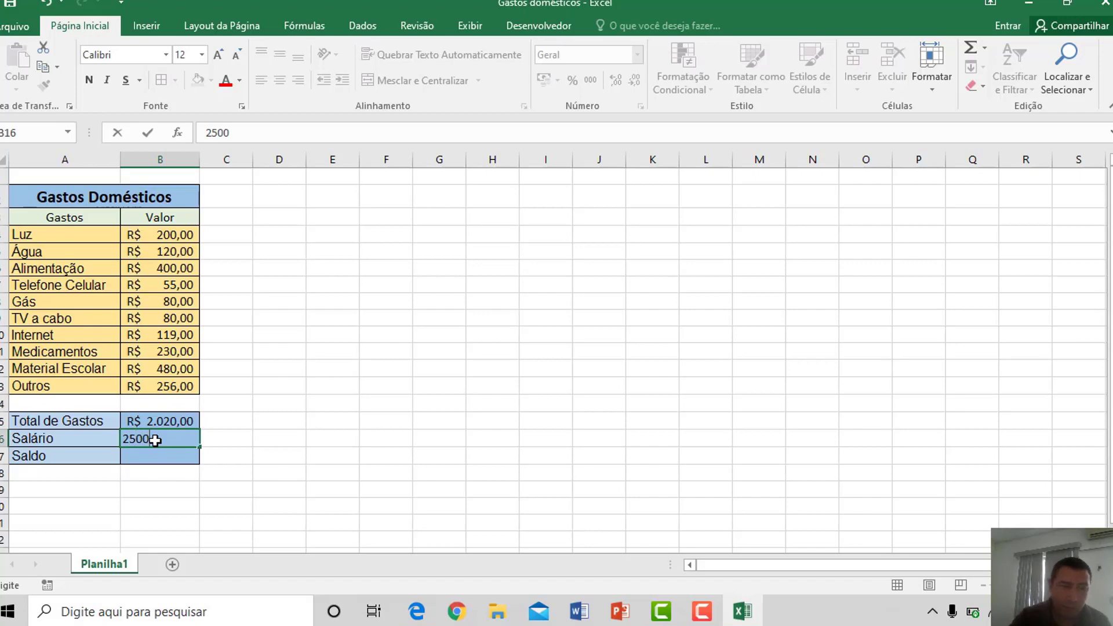
key("Return")
left_click(155, 440)
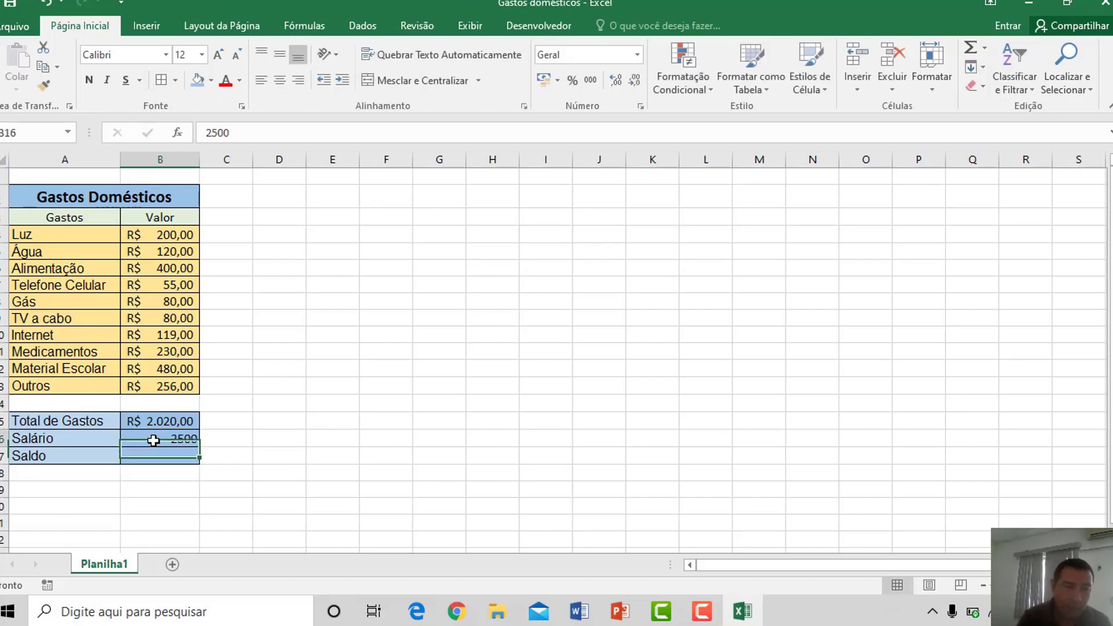
left_click(543, 81)
left_click(165, 457)
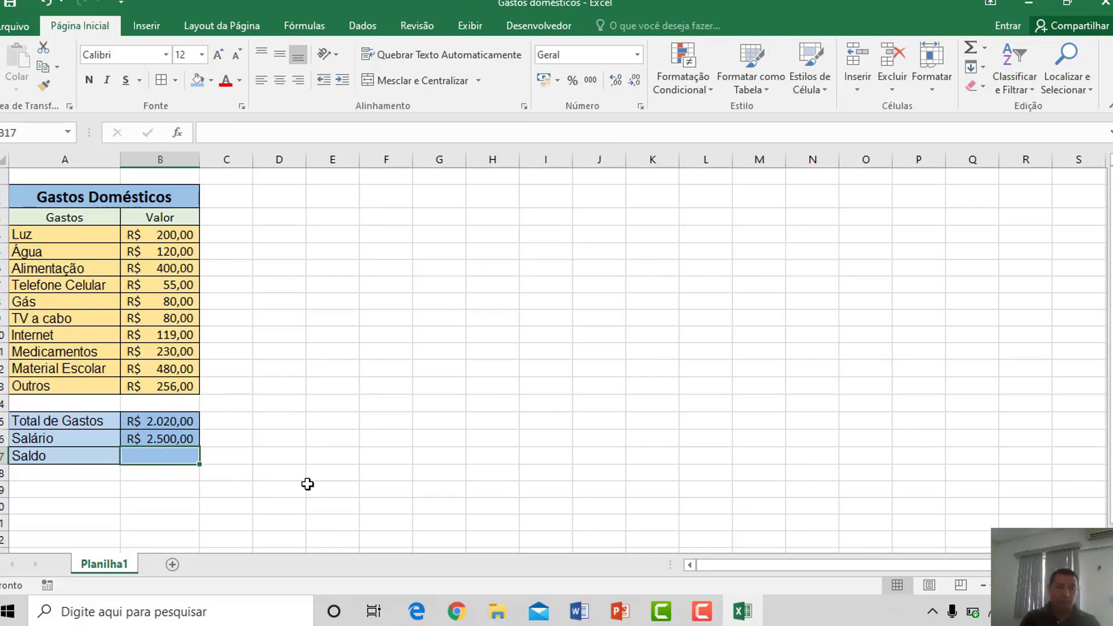
Change the Salário value in B16 to 3500.
left_click(175, 434)
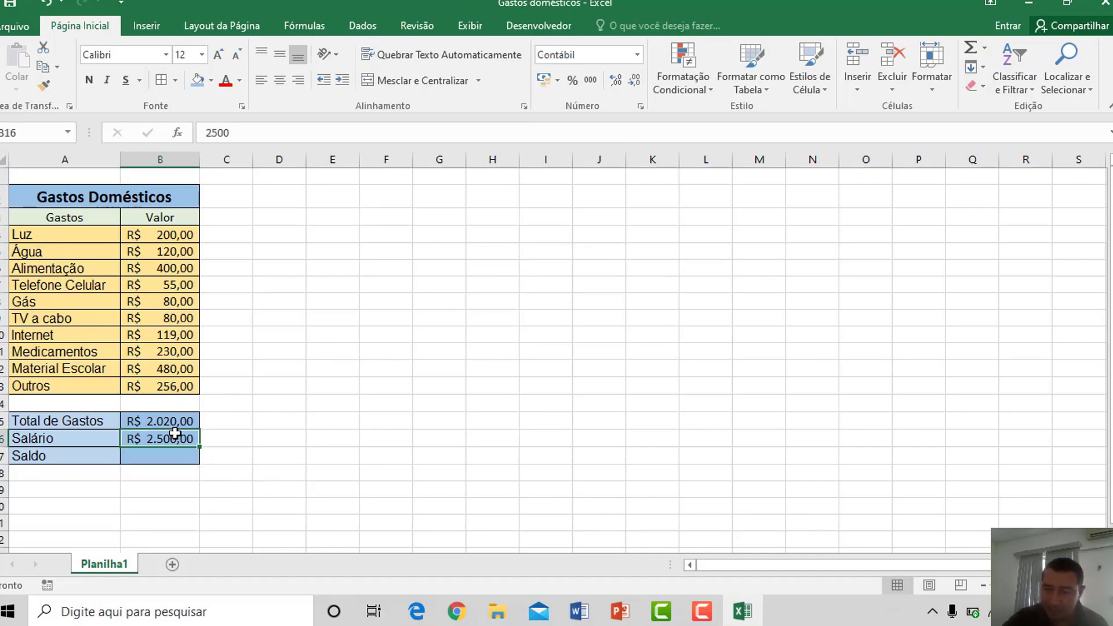
type("350")
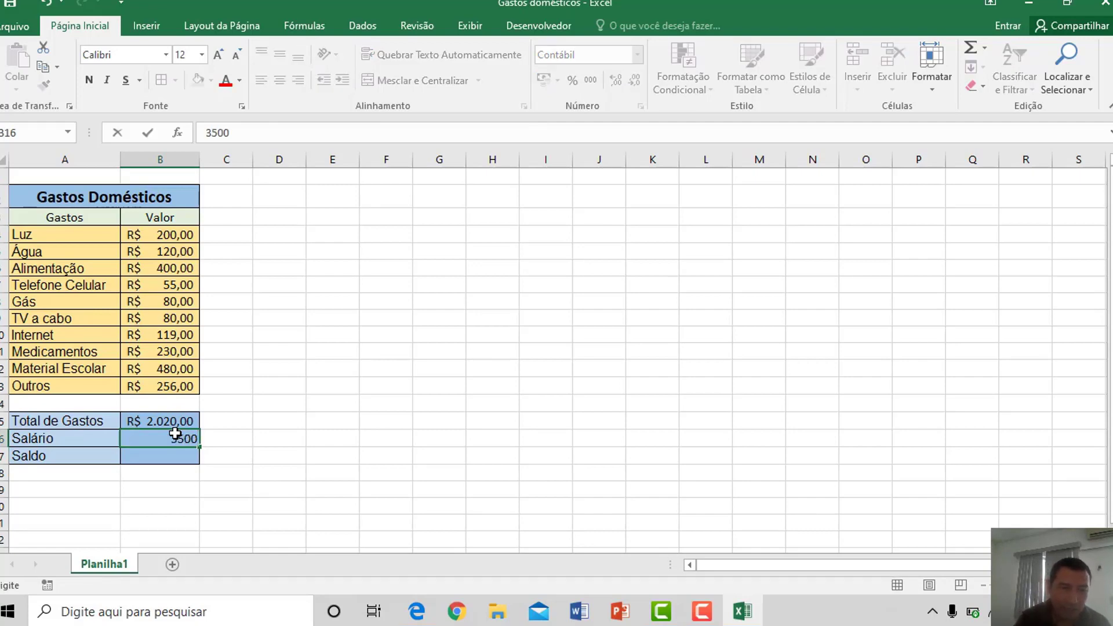
key("Return")
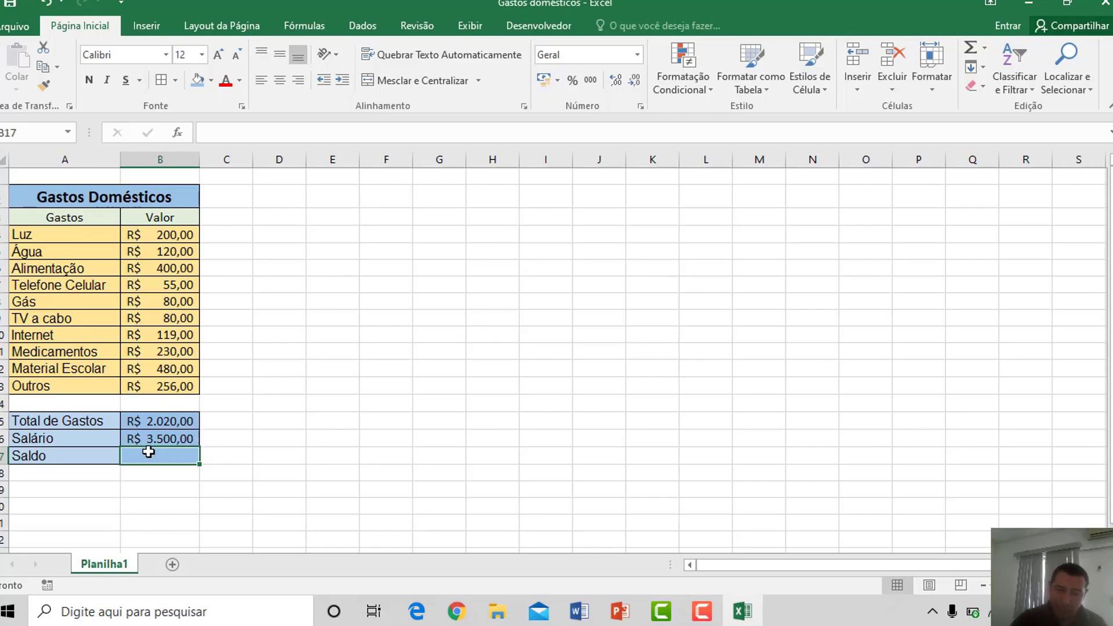
Calculate the Saldo in B17 by subtracting Total de Gastos from Salário with the formula =B16-B15.
type("=")
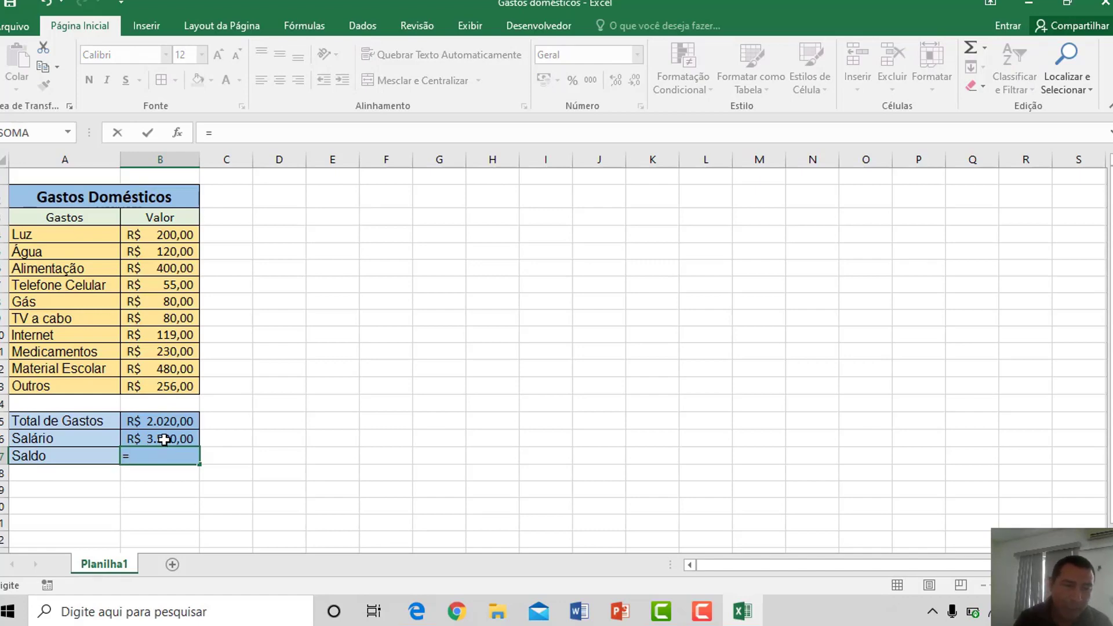
left_click(164, 439)
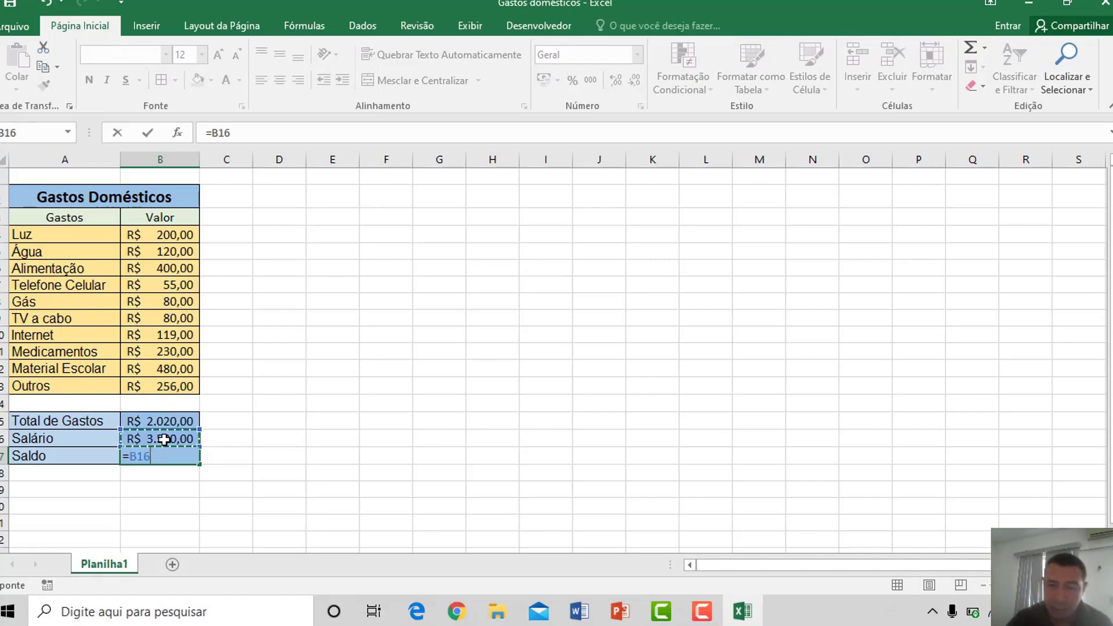
type("-")
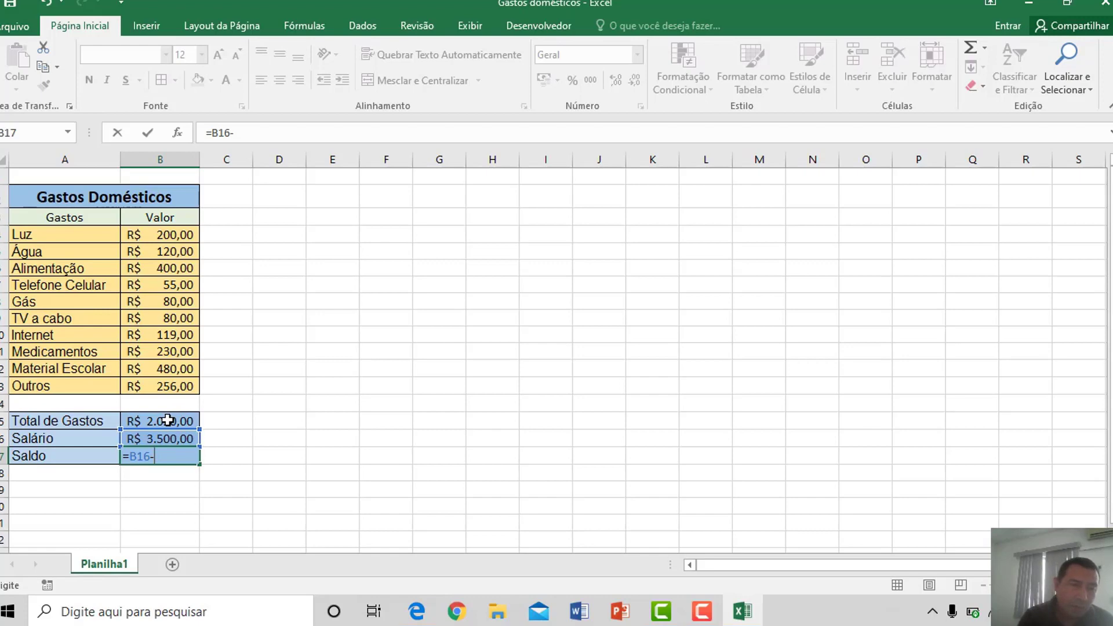
left_click(168, 421)
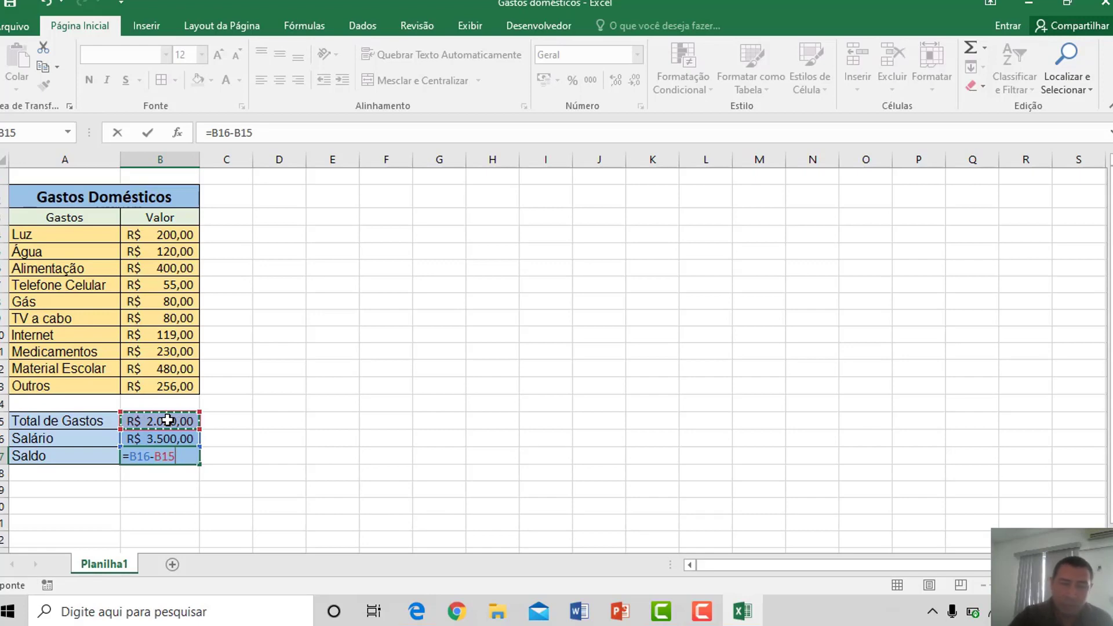
key("Return")
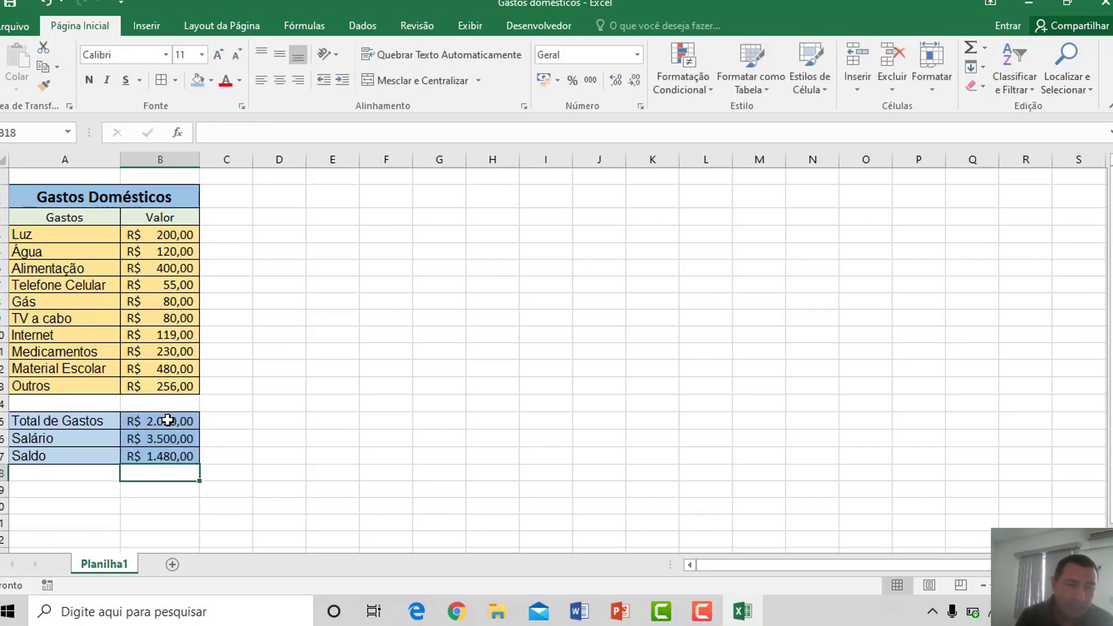
left_click(172, 458)
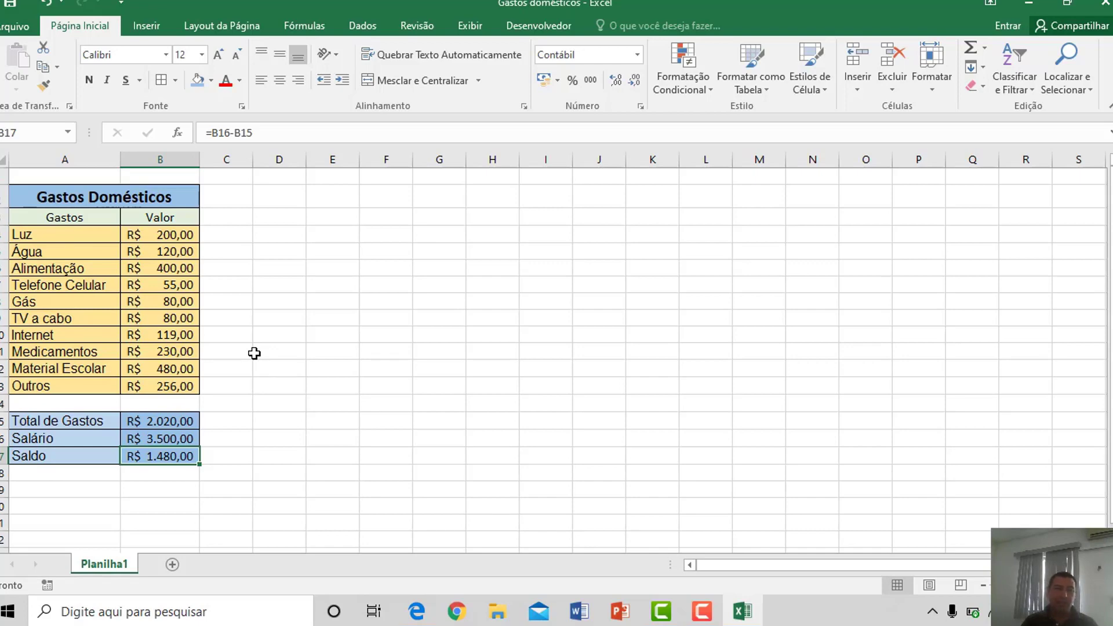
Hide the worksheet's gridlines.
left_click(473, 26)
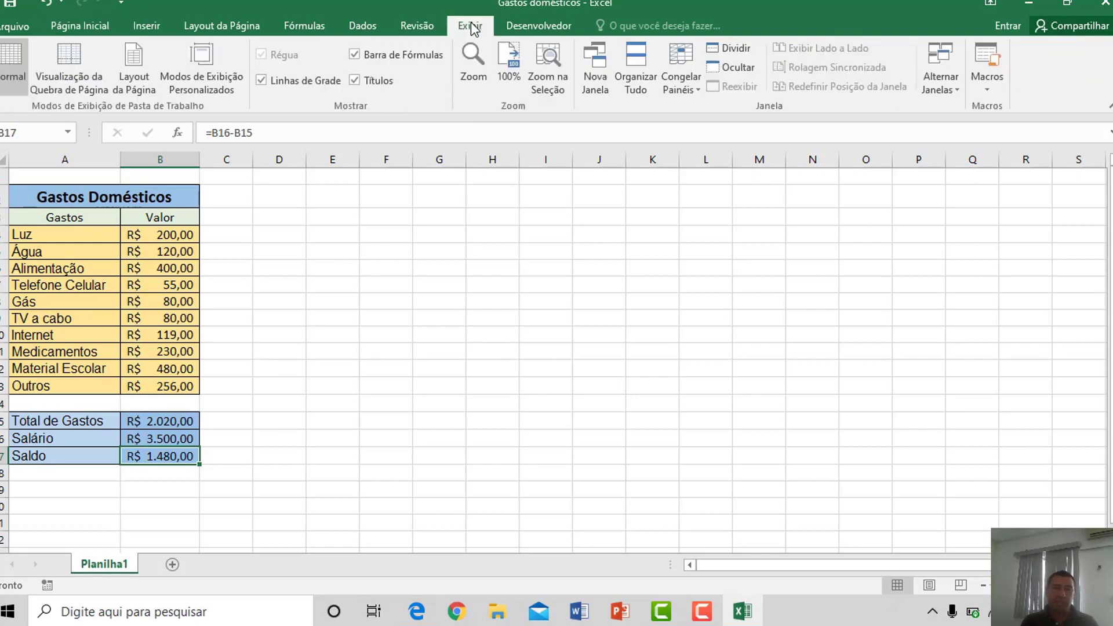
left_click(261, 80)
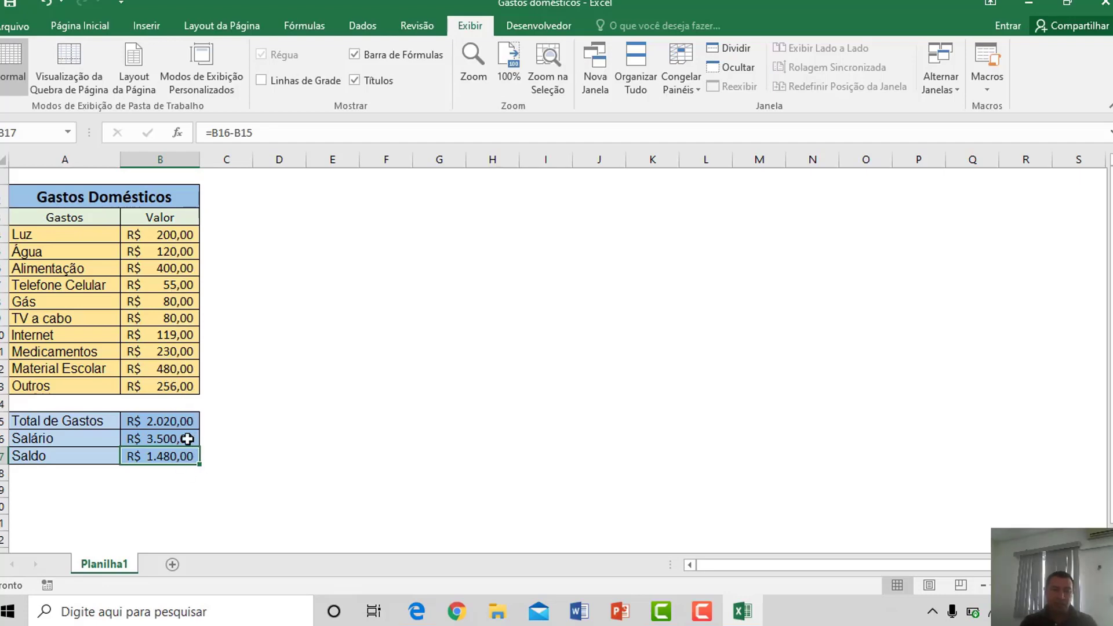
Change the Luz value in B4 to 250 and check the Total de Gastos and Saldo cells.
left_click(167, 237)
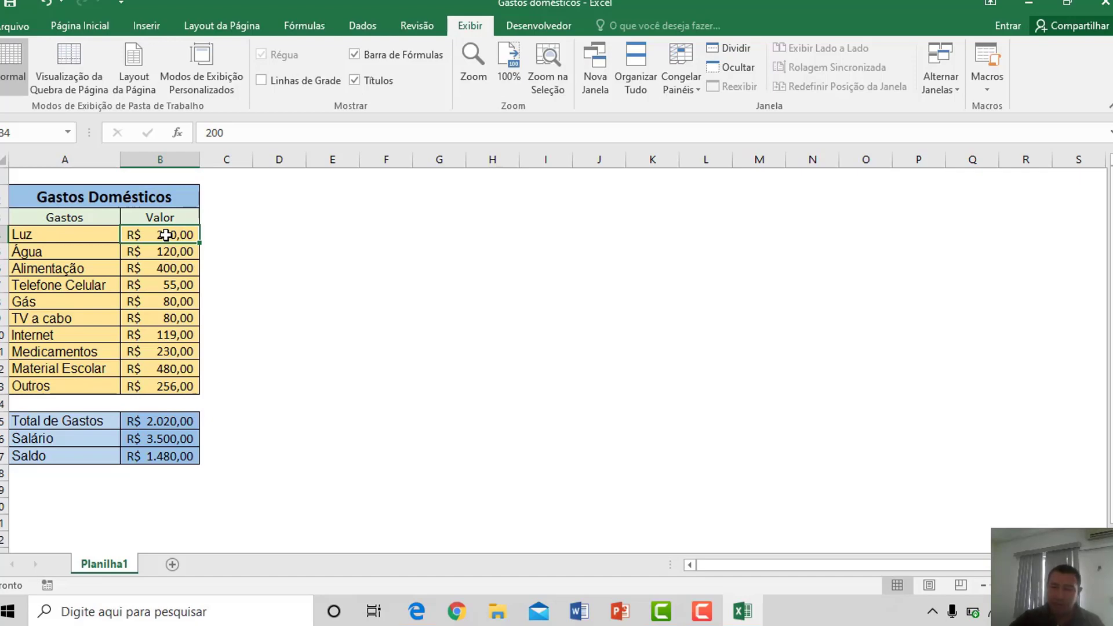
type("25")
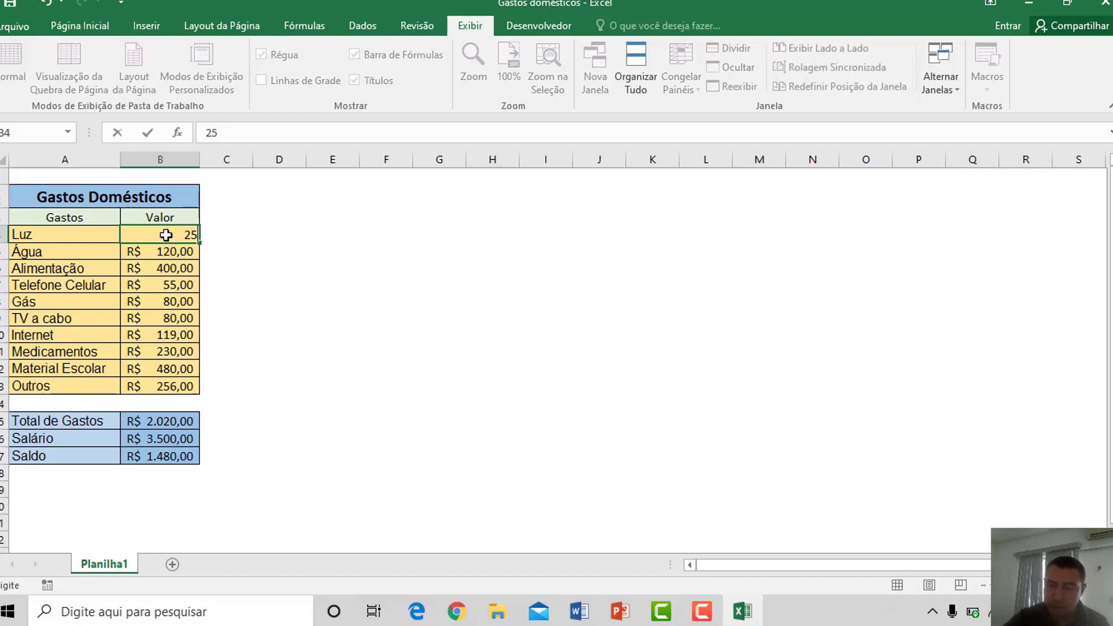
type("0")
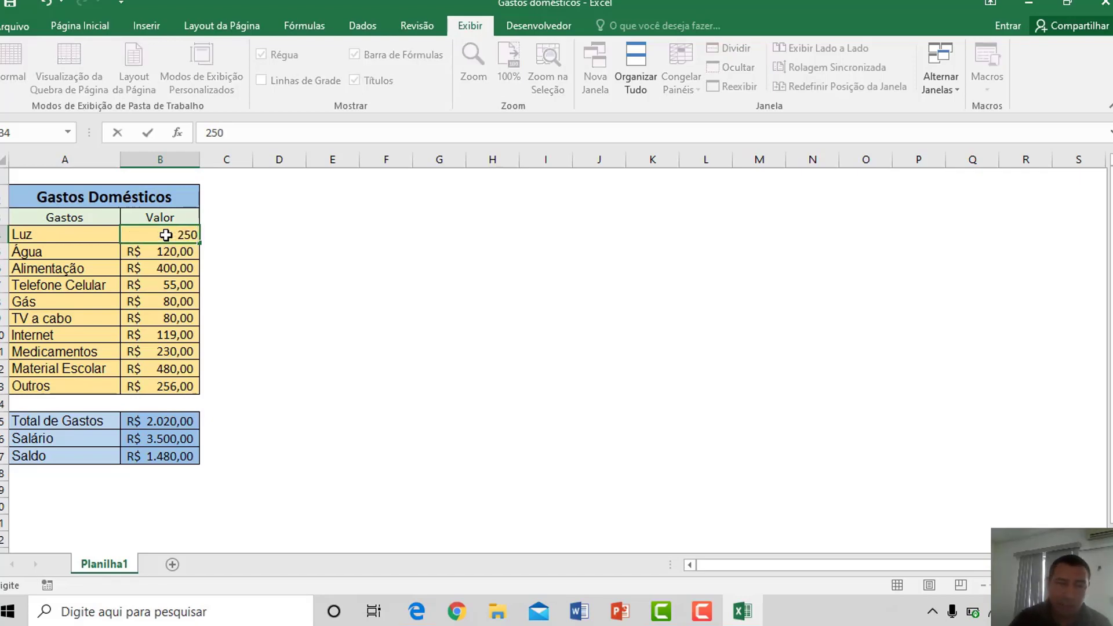
key("Return")
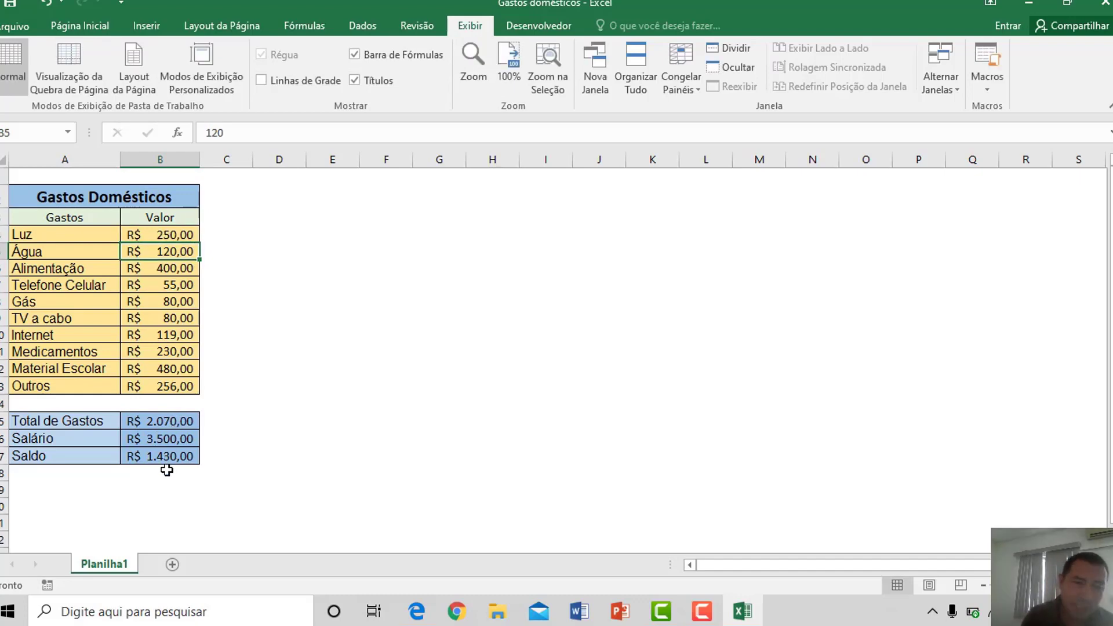
left_click(170, 421)
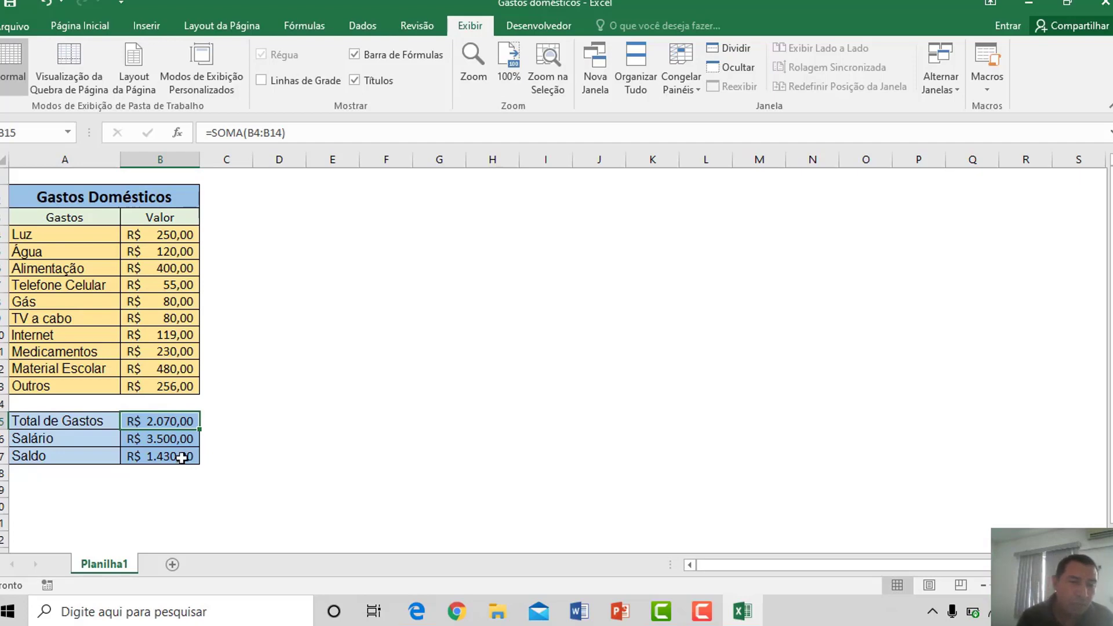
left_click(182, 460)
left_click(178, 427)
left_click(178, 457)
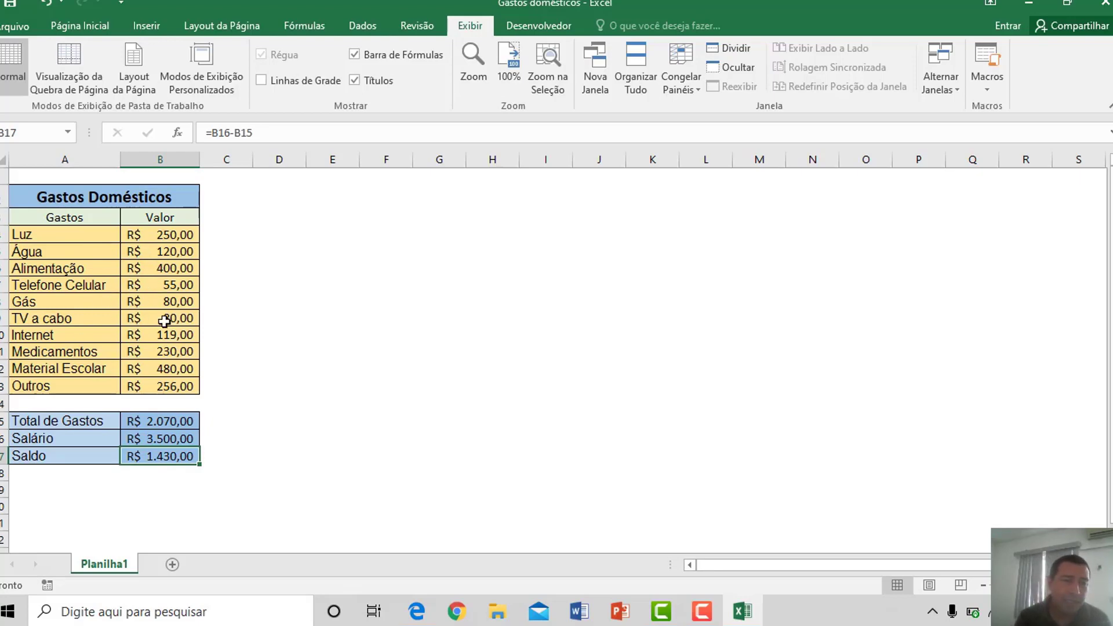
Rename the worksheet Planilha1 as Janeiro.
double_click(117, 565)
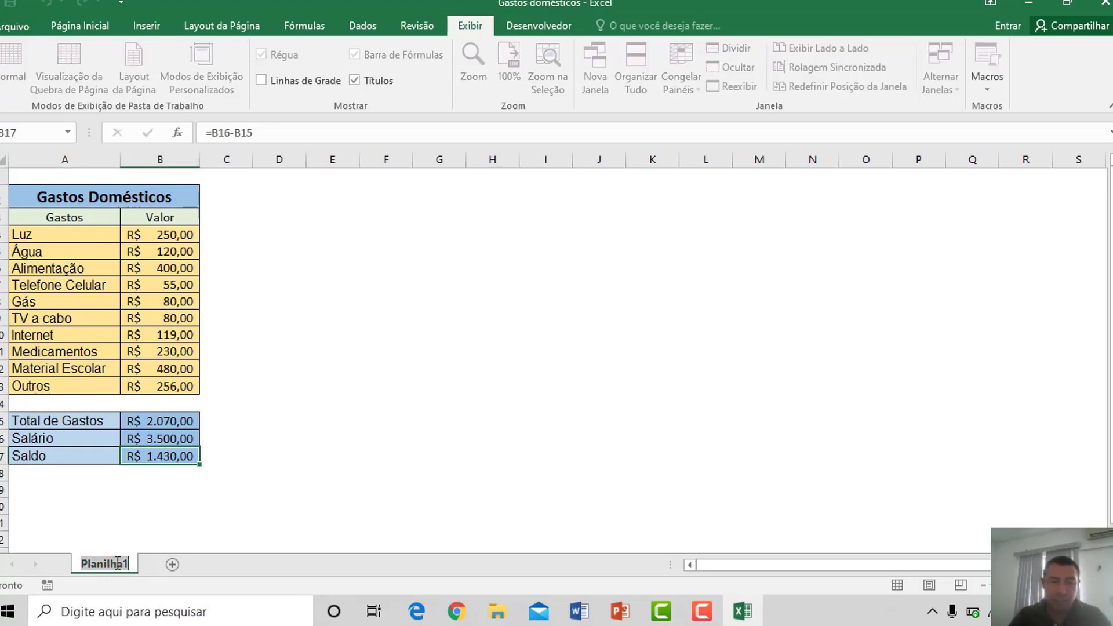
type("Jane")
type("iro")
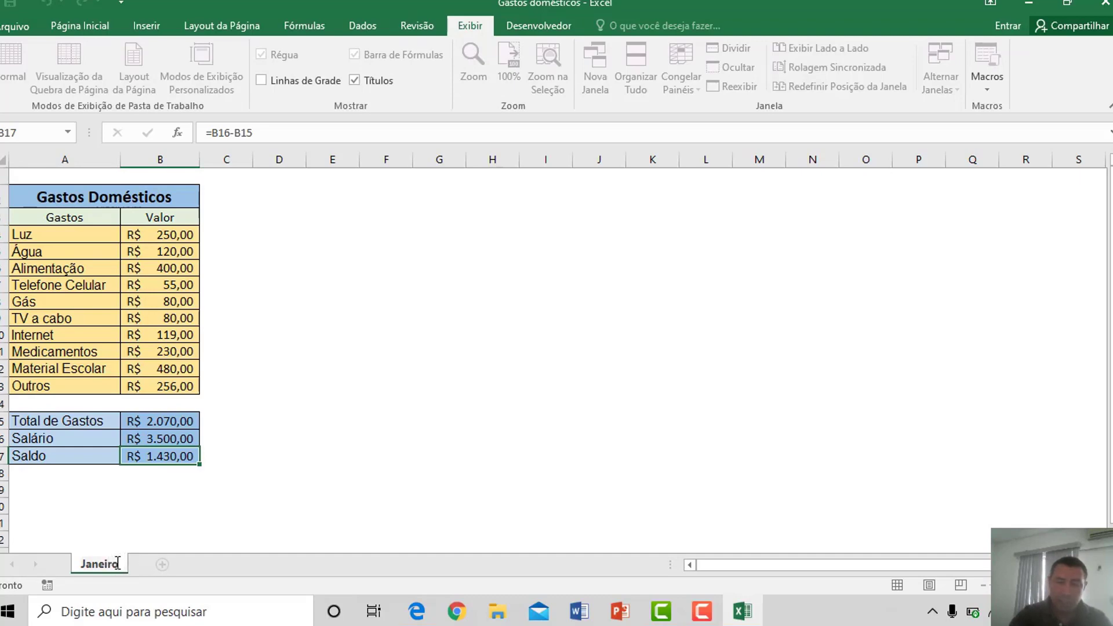
key("Return")
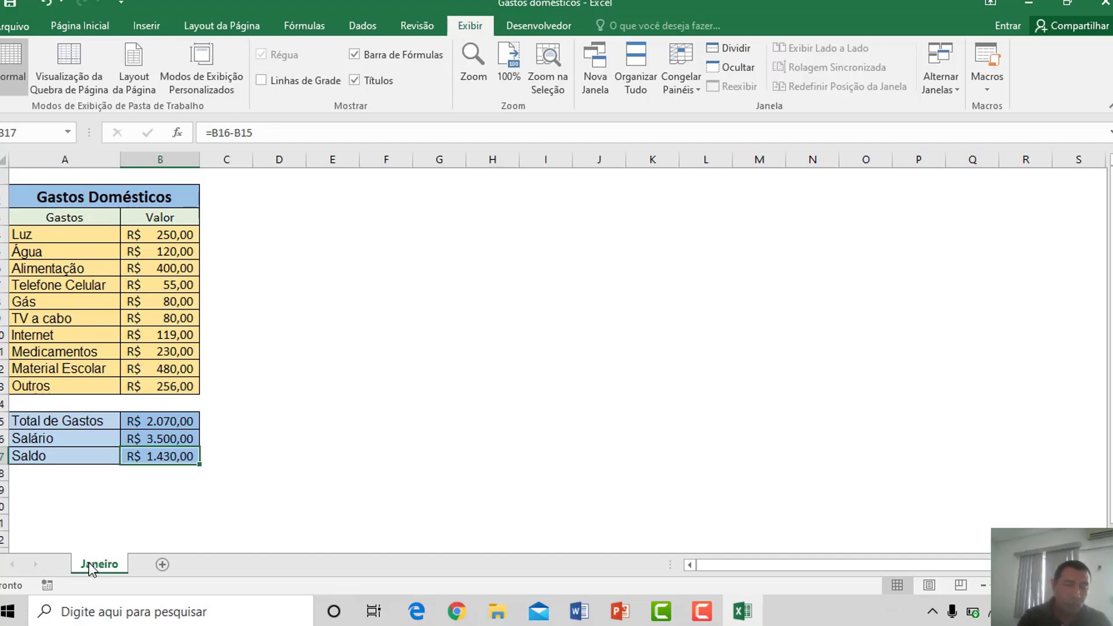
Duplicate the Janeiro worksheet after itself and rename the copy as Fevereiro.
left_click_drag(90, 568, 149, 570, "ctrl")
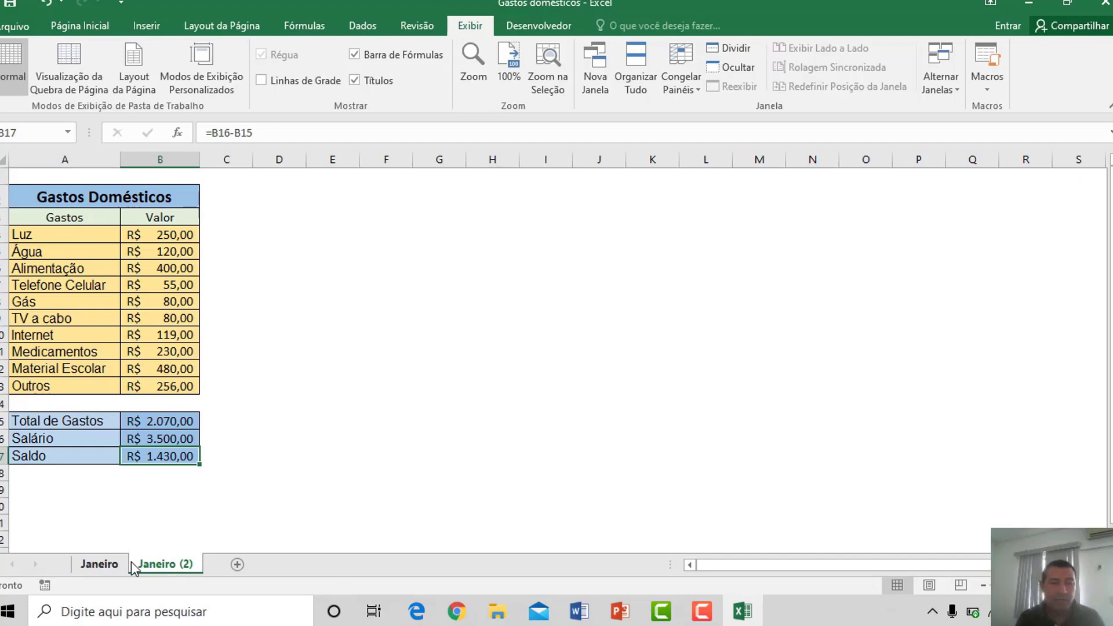
double_click(183, 564)
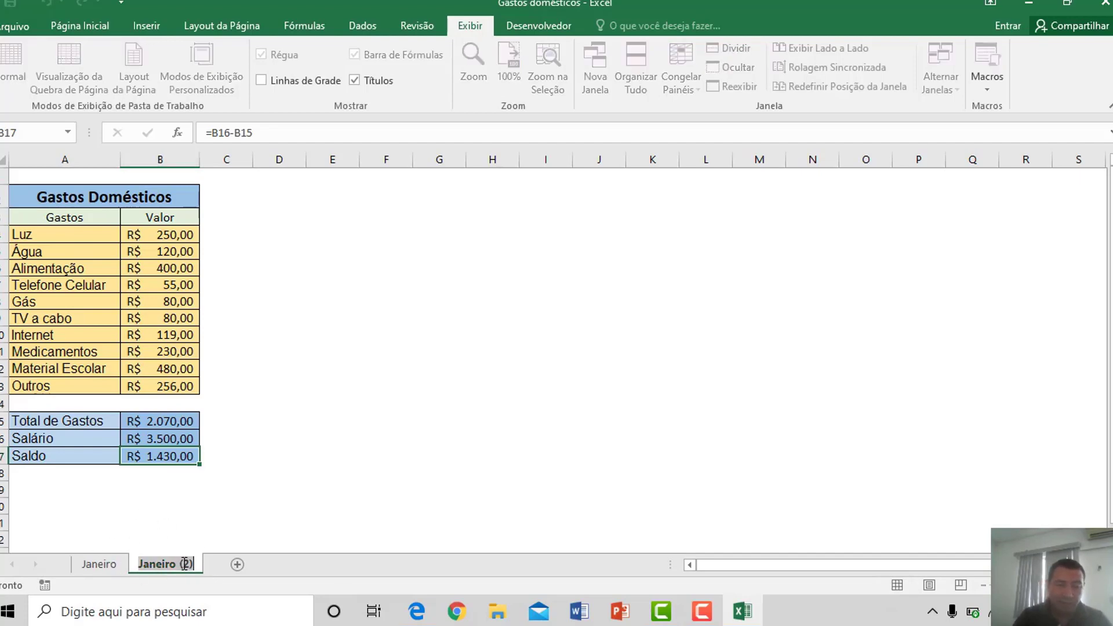
type("Fevereiro")
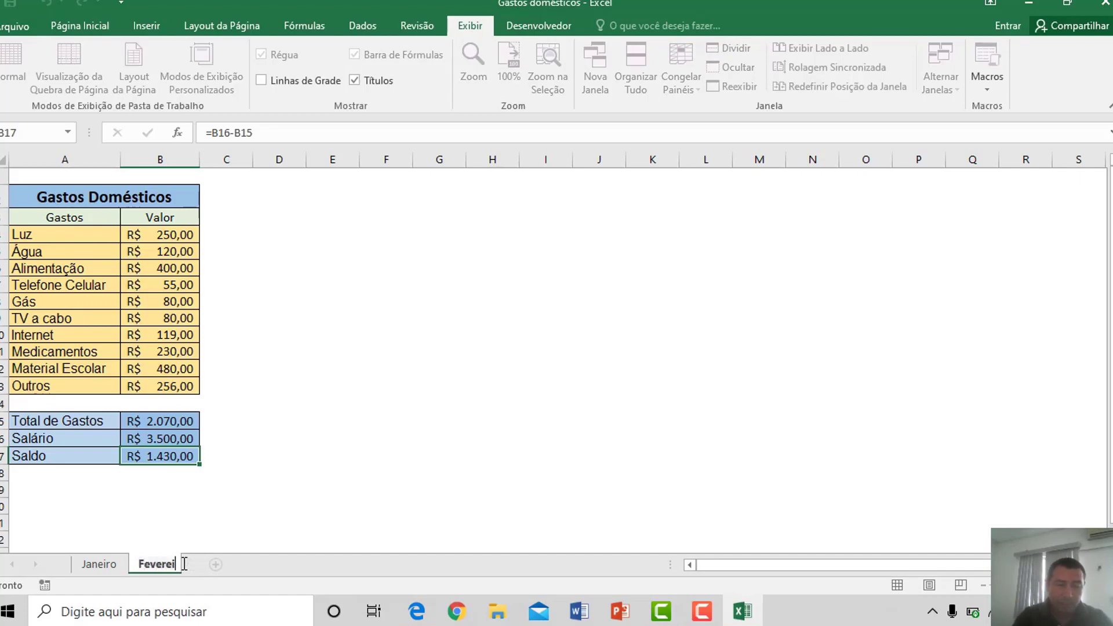
left_click(273, 476)
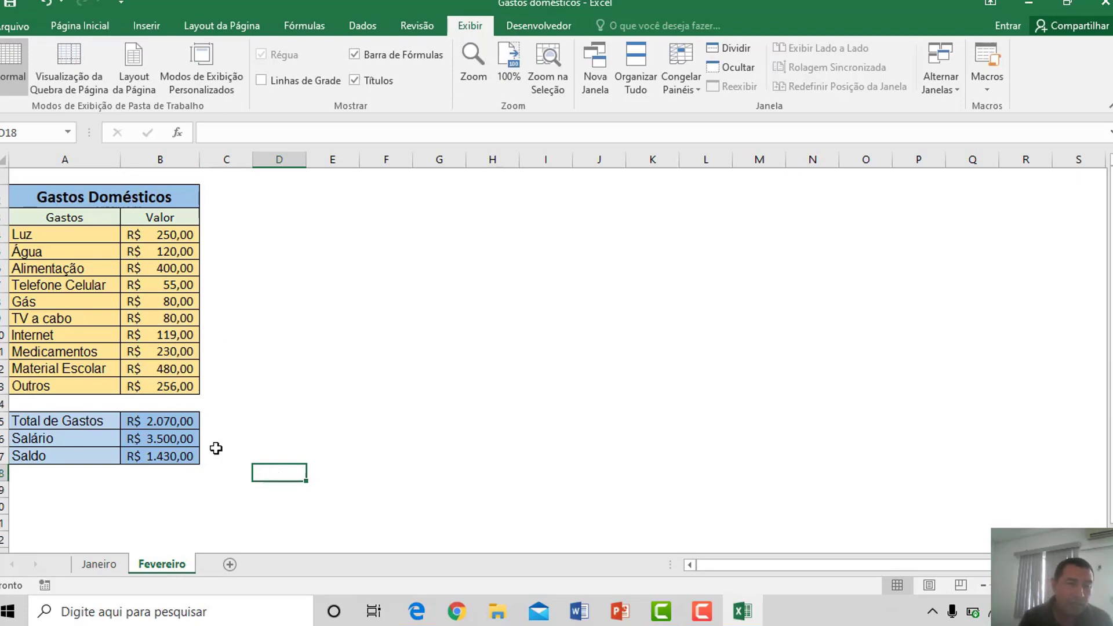
Clear the Fevereiro expense values in B4:B13 and enter 230 for Luz, 120 for Água and 356 for Alimentação.
left_click_drag(163, 230, 162, 389)
key("Delete")
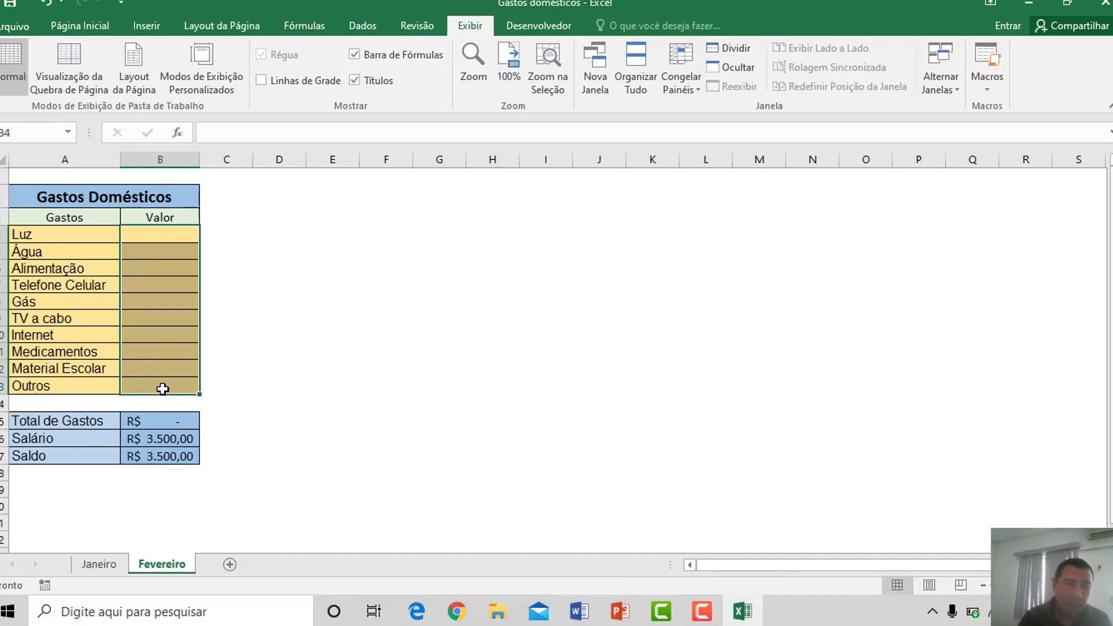
left_click(159, 232)
type("230")
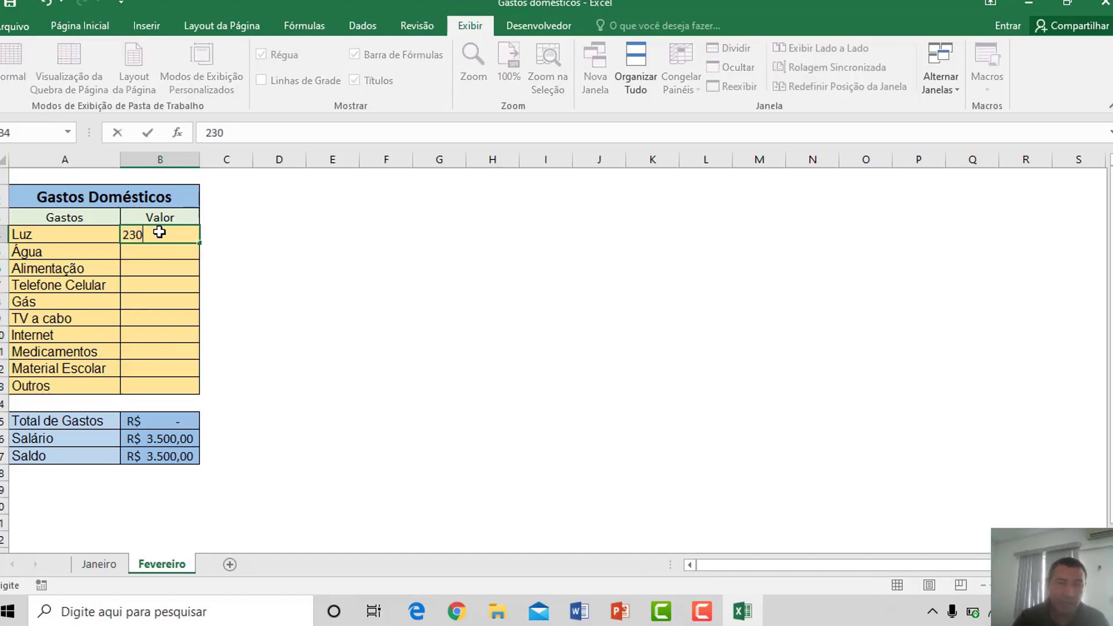
key("Return")
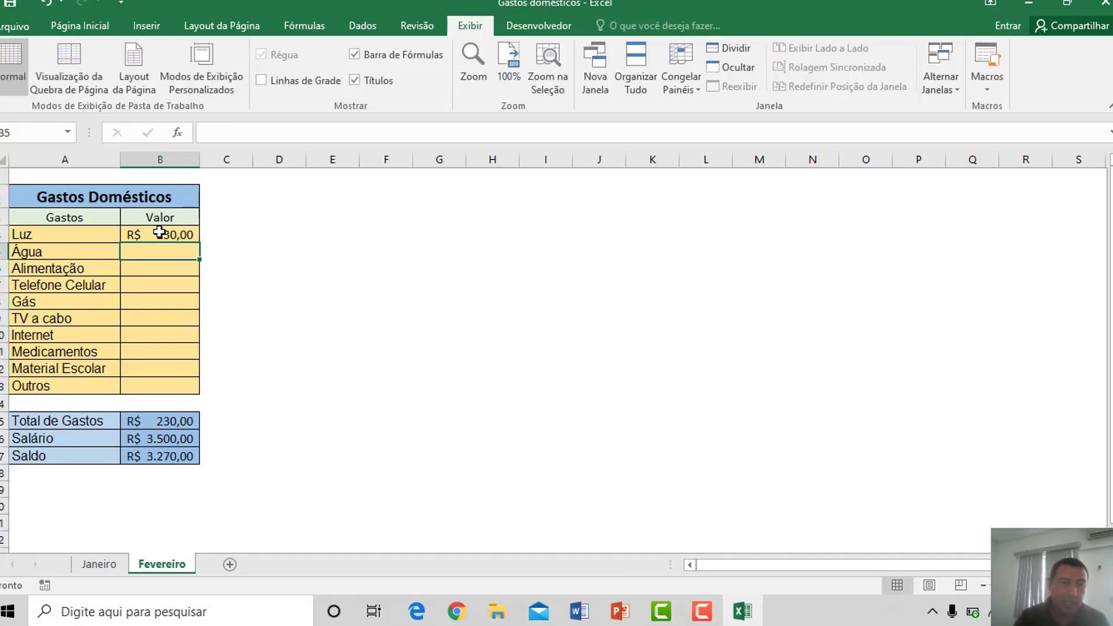
type("120")
key("Return")
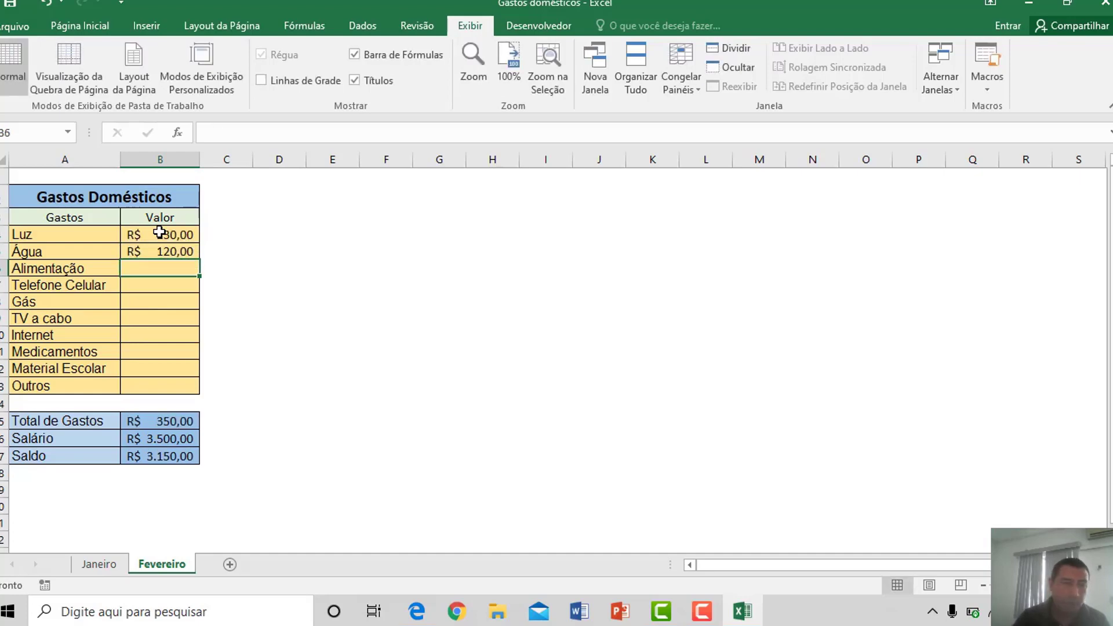
type("356")
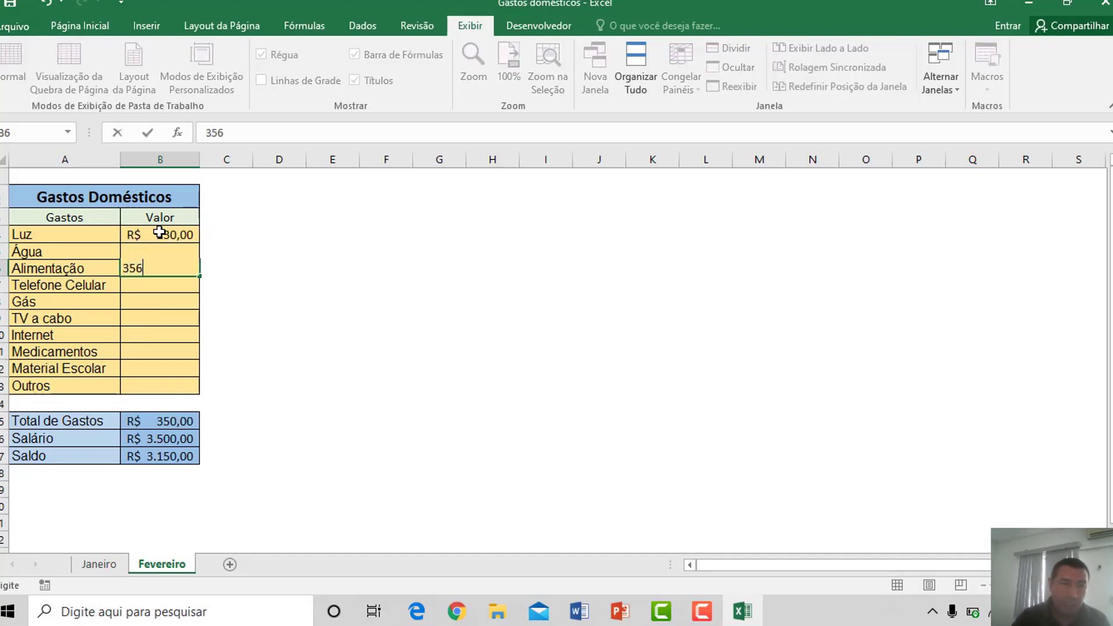
key("Return")
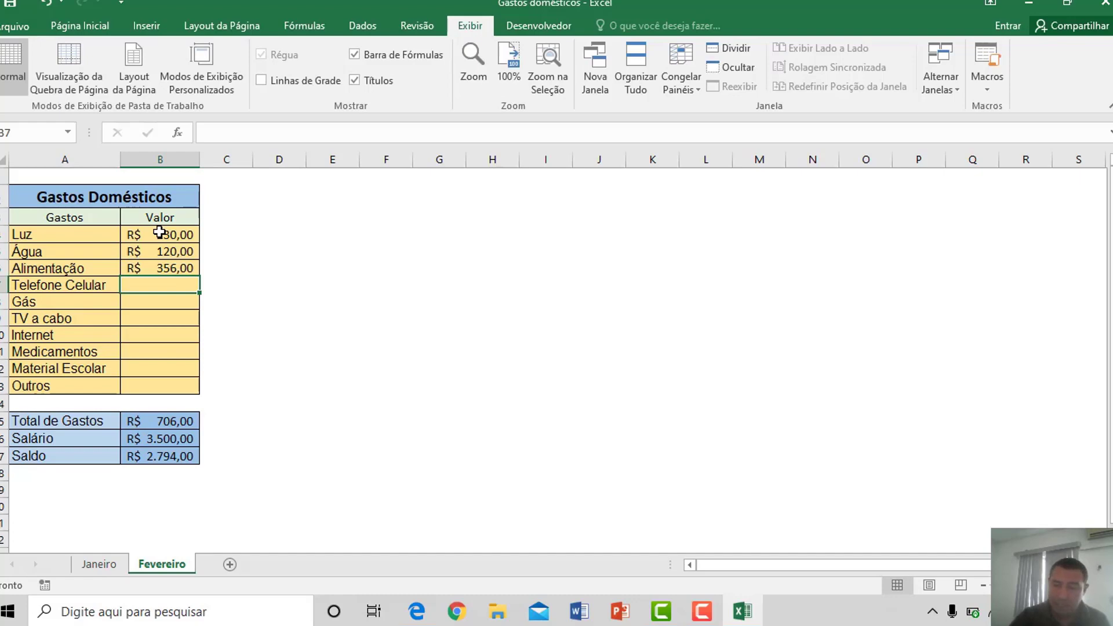
Enter the Fevereiro values 80 for Telefone Celular, 90 for Gás, 120 for TV a cabo and 110 for Internet.
type("80")
key("Return")
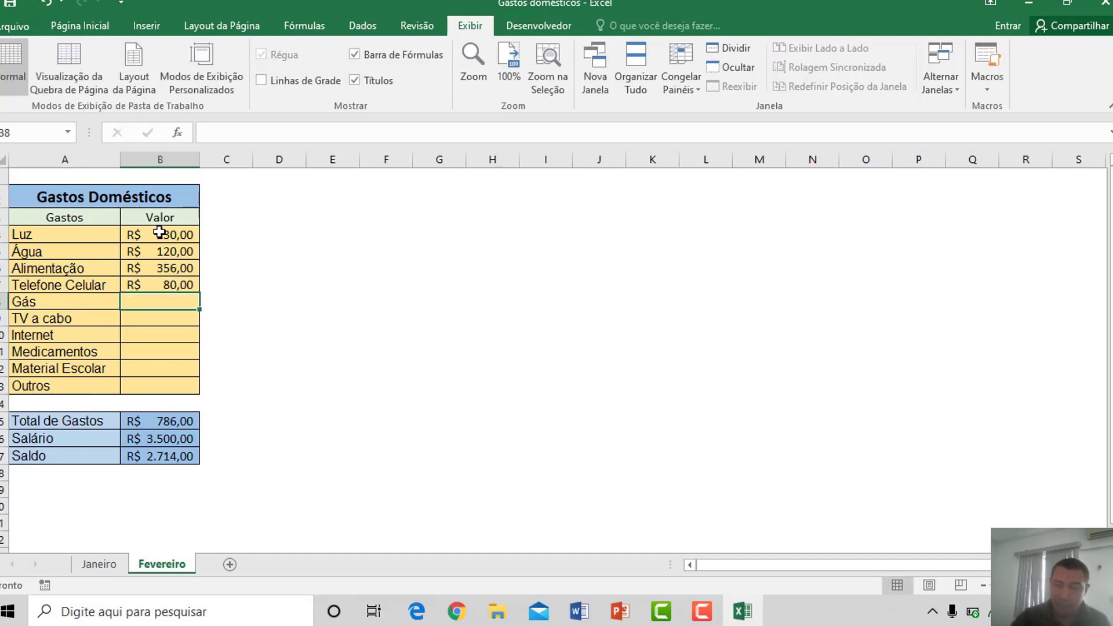
type("90")
key("Return")
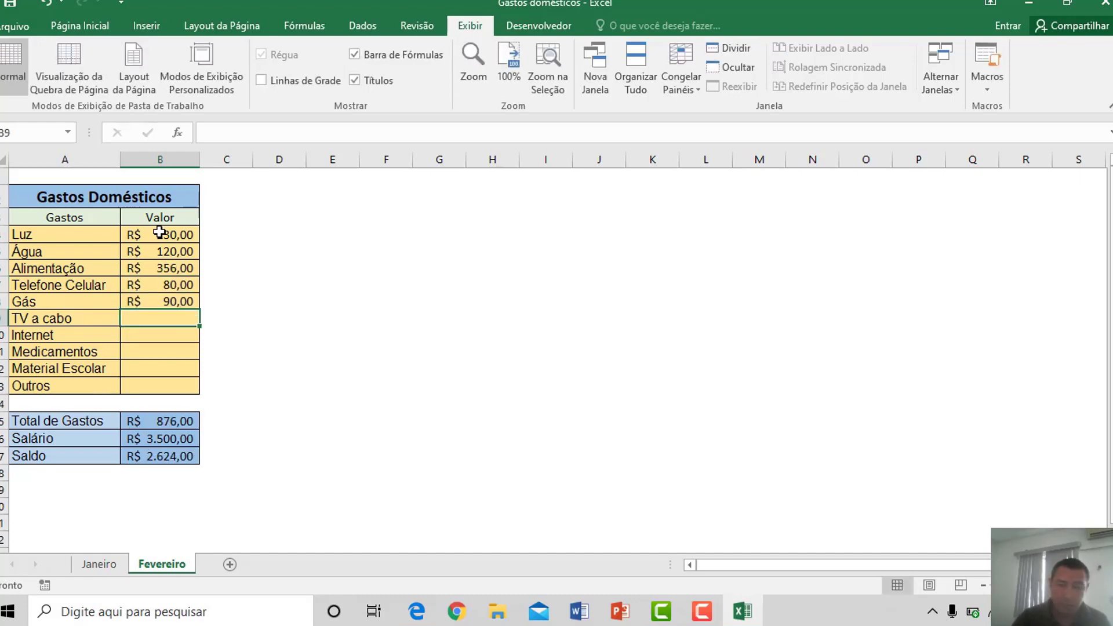
type("120")
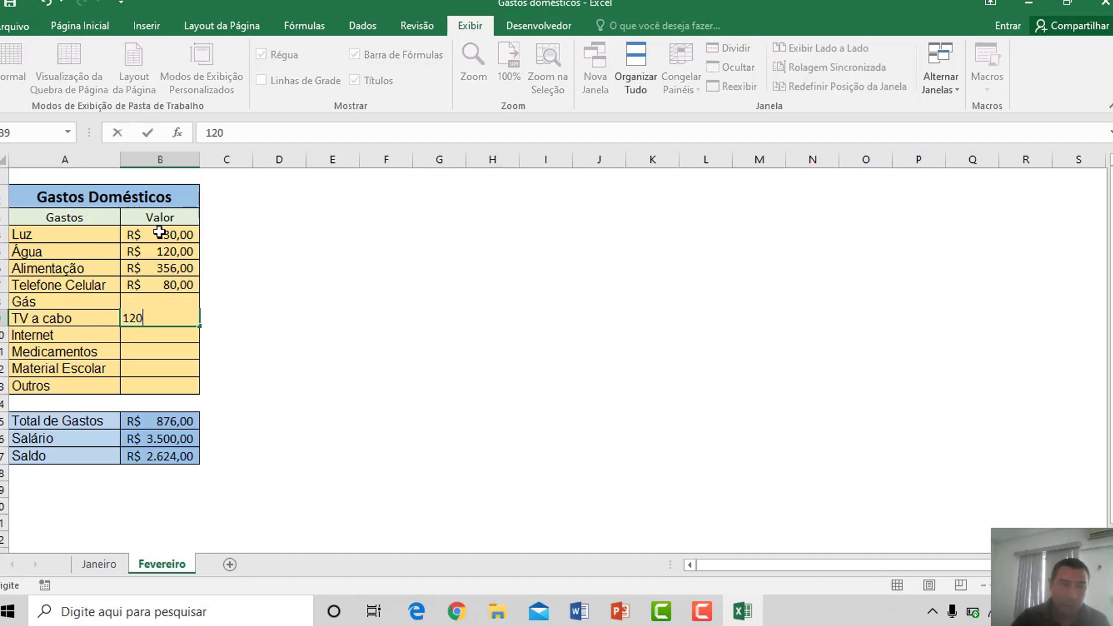
key("Return")
type("110")
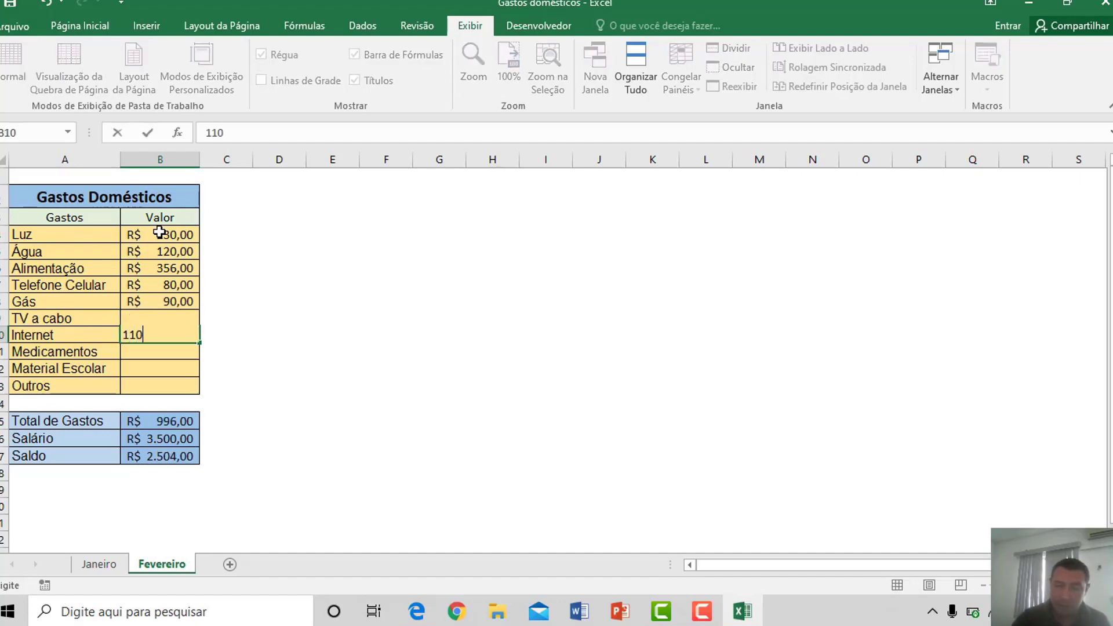
key("Return")
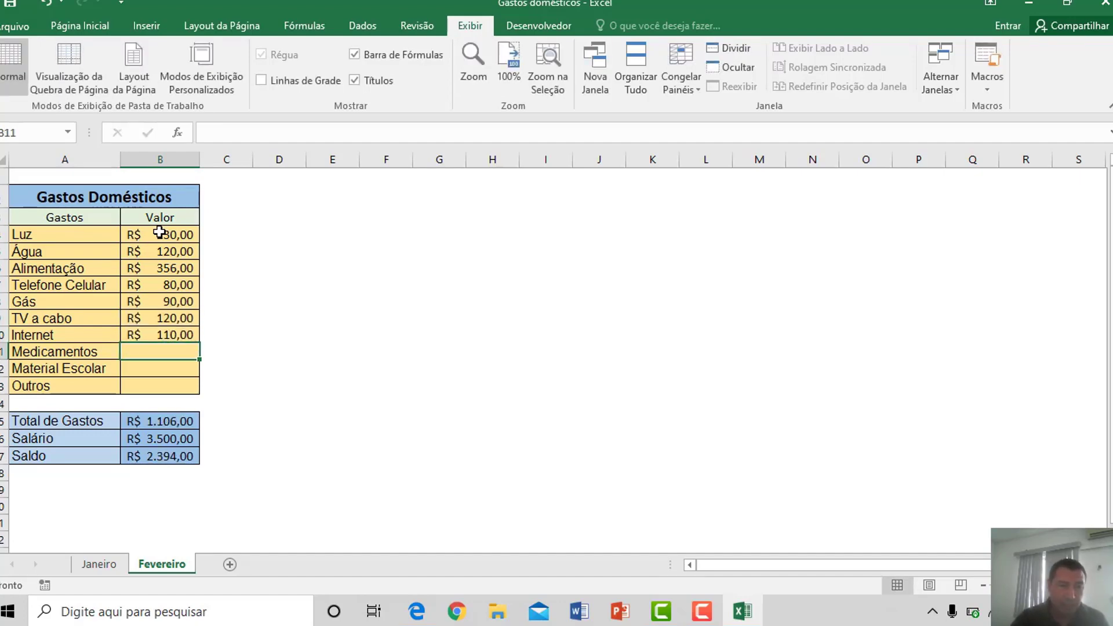
Enter 200 for Medicamentos, 250 for Material Escolar and 123 for Outros, and compare the Fevereiro sheet with Janeiro.
type("200")
key("Return")
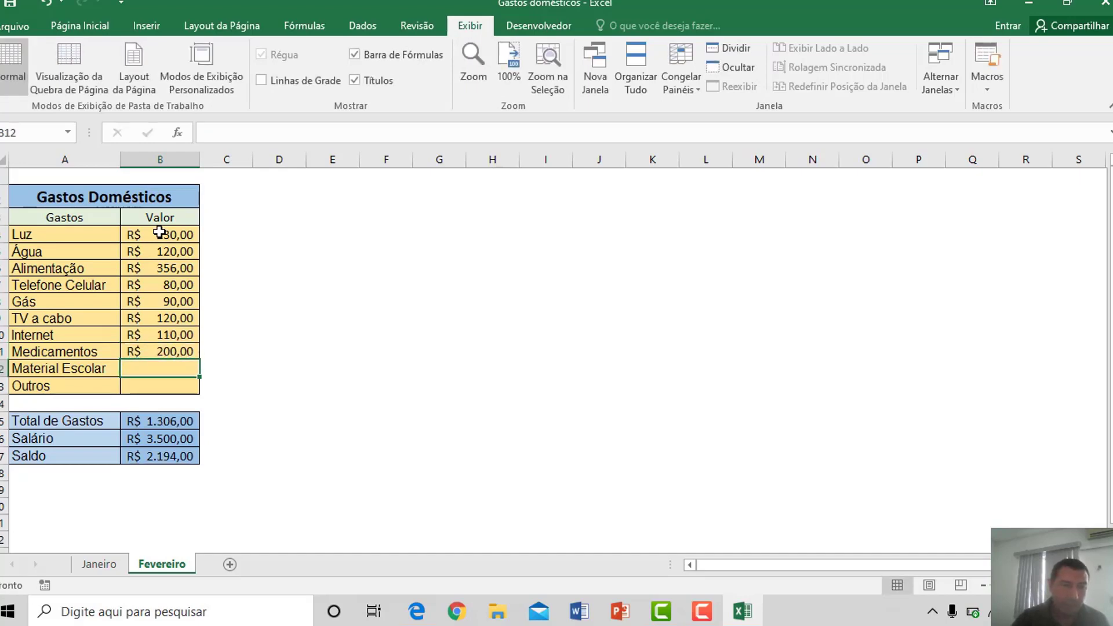
type("250")
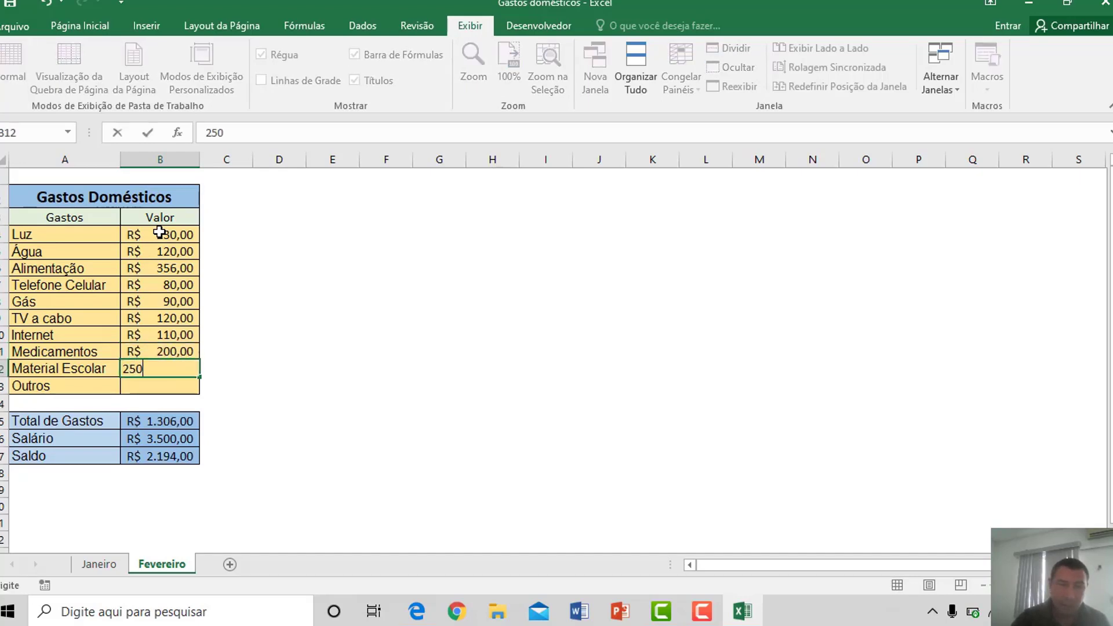
key("Return")
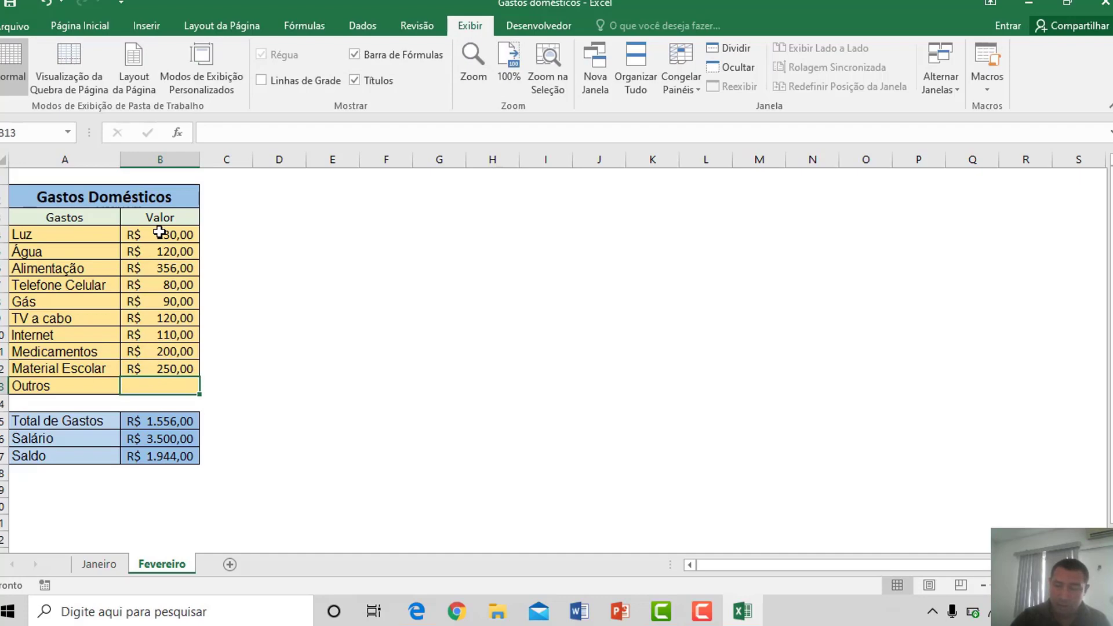
type("123")
key("Return")
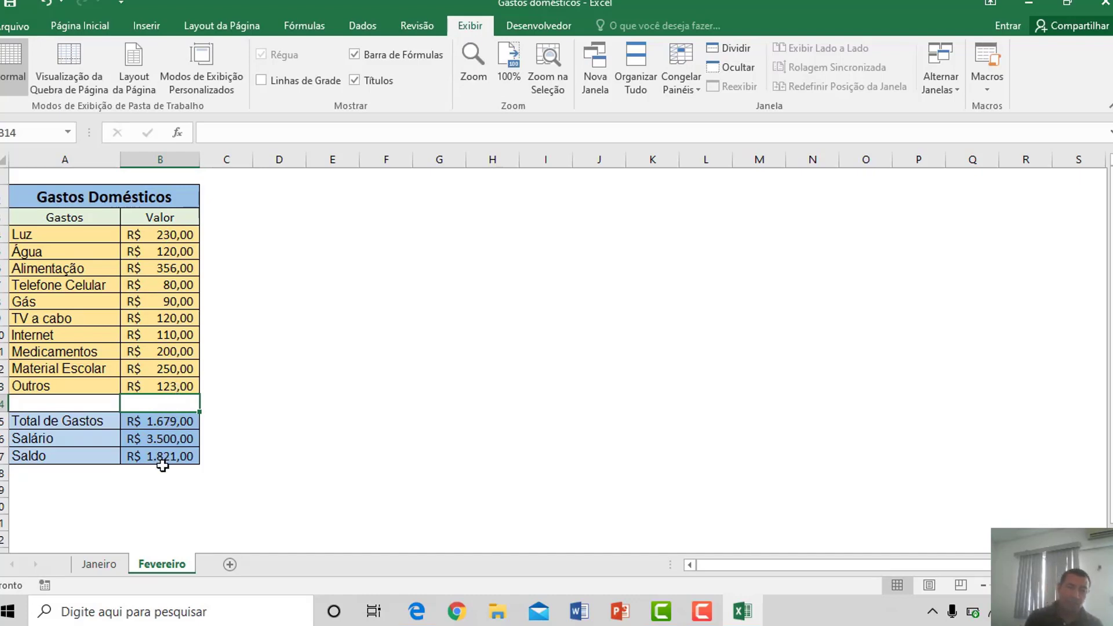
left_click(117, 559)
left_click(147, 566)
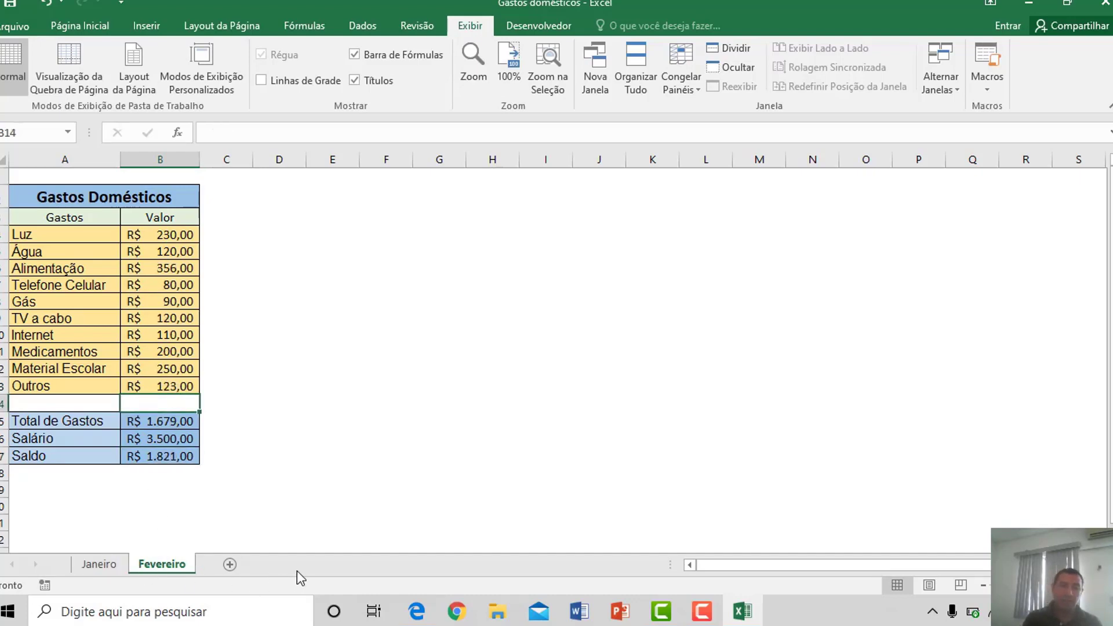